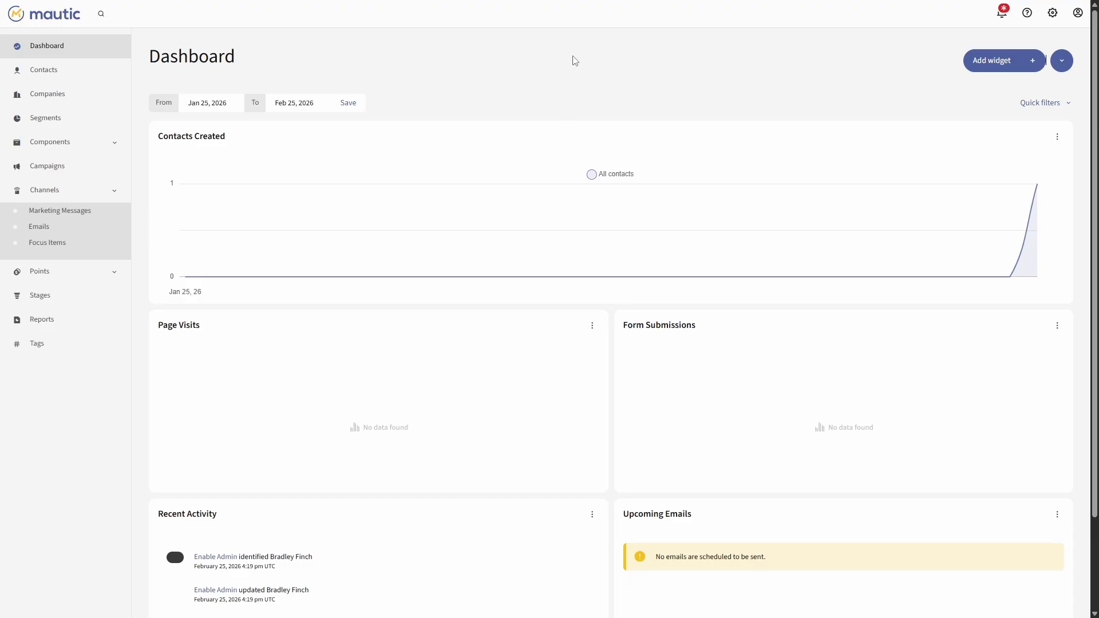
# Examine the widget types available for a new dashboard widget, from asset to stage widgets, without adding one.
pyautogui.moveTo(143, 65); pyautogui.dragTo(269, 66)
pyautogui.click(990, 61)
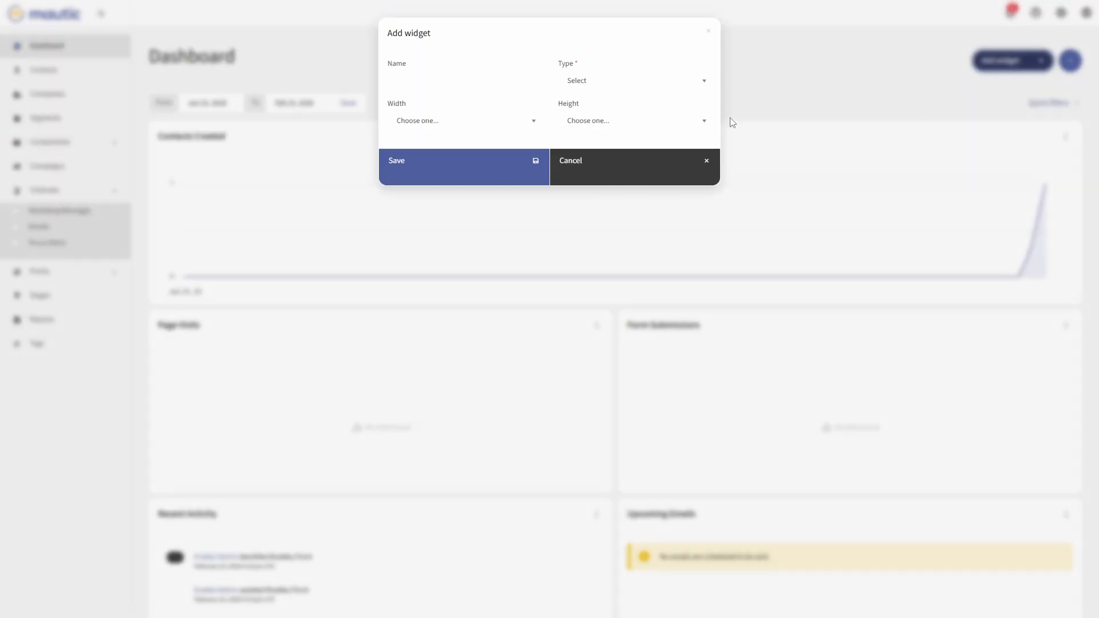
pyautogui.click(690, 86)
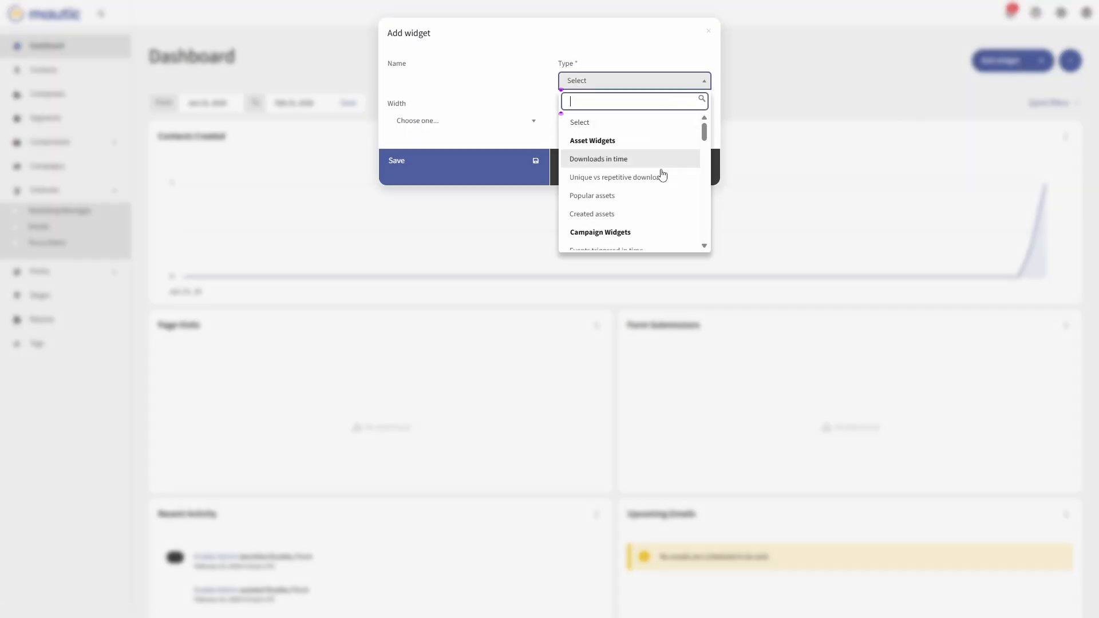
pyautogui.scroll(-3, 667, 168)
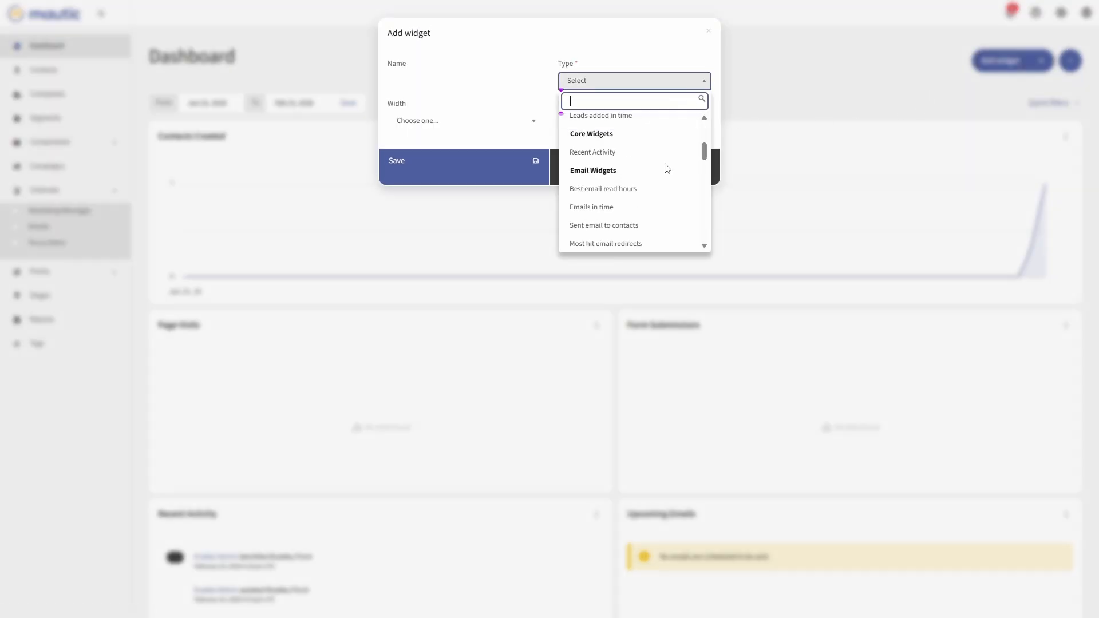
pyautogui.scroll(-1, 667, 168)
pyautogui.scroll(-1, 660, 170)
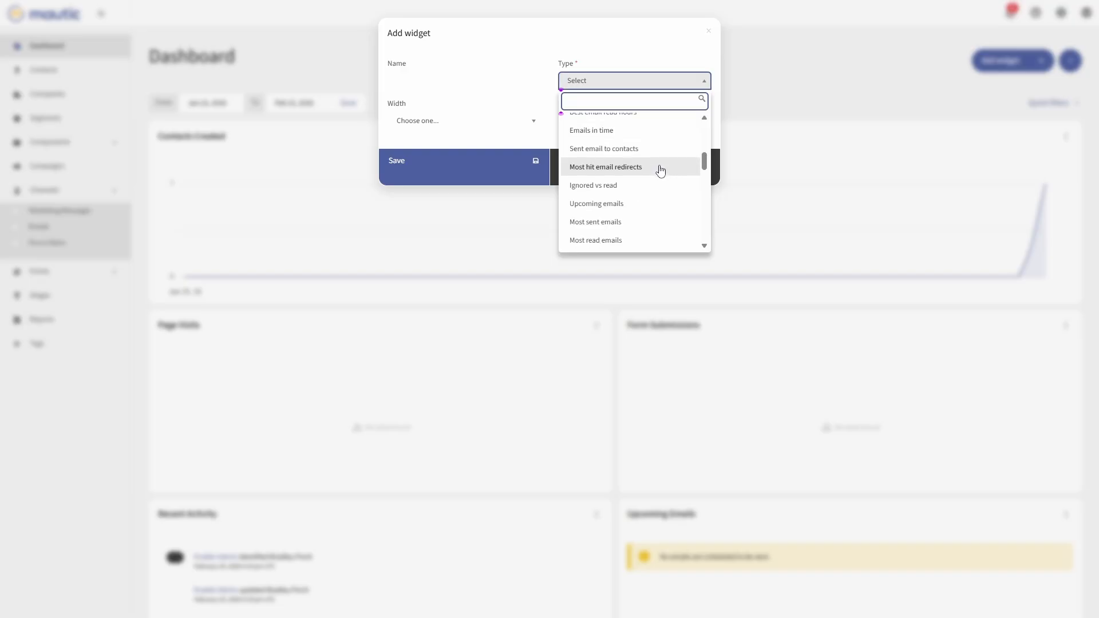
pyautogui.scroll(-3, 652, 189)
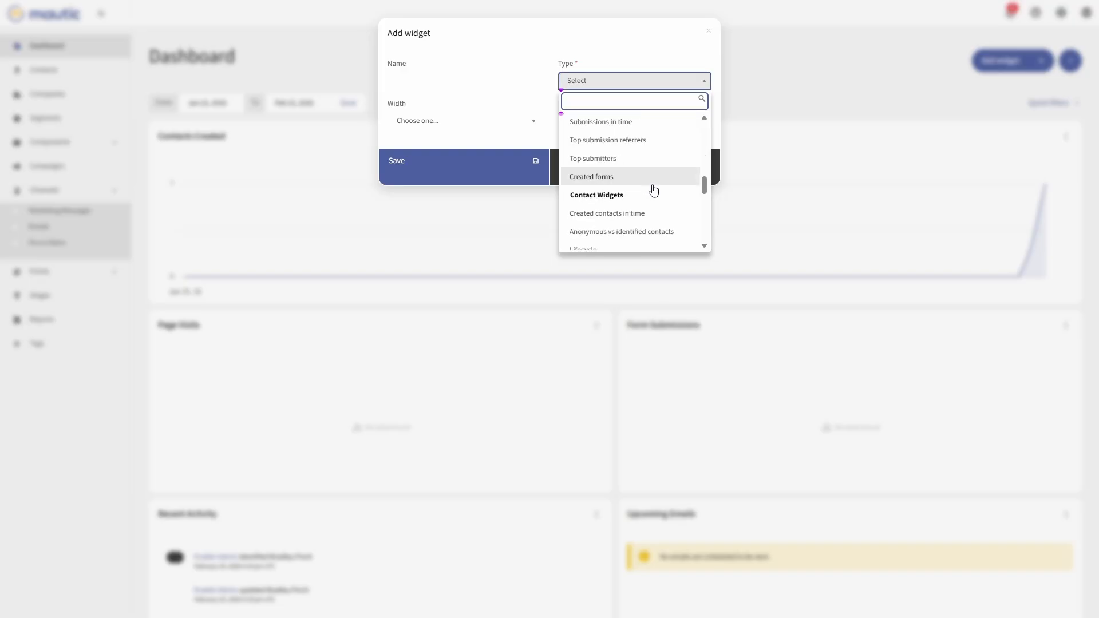
pyautogui.scroll(-5, 654, 190)
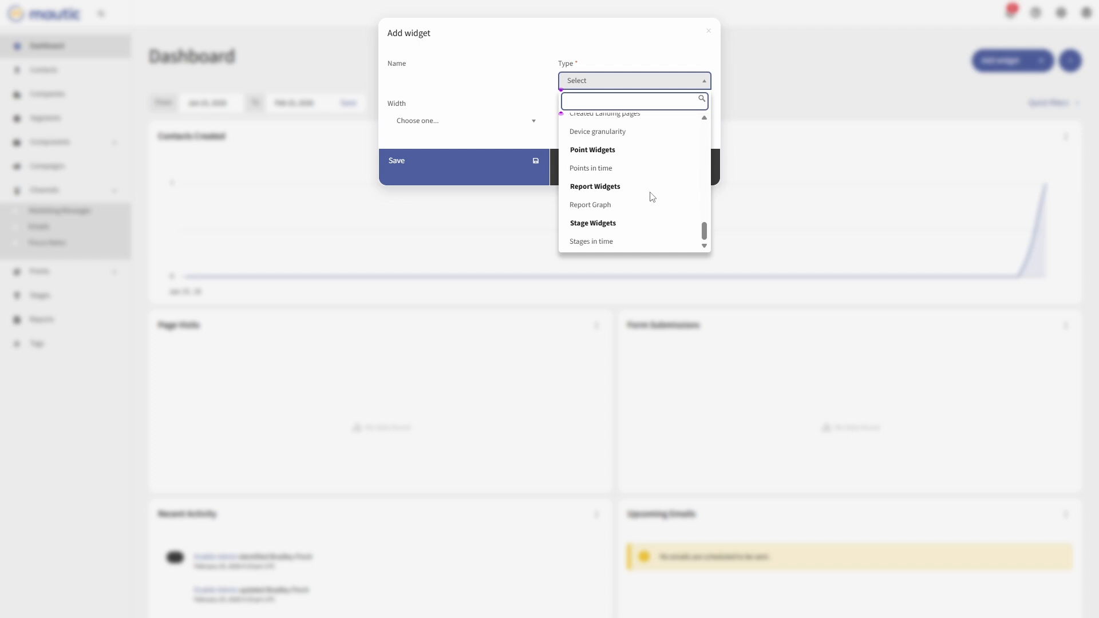
pyautogui.scroll(10, 659, 206)
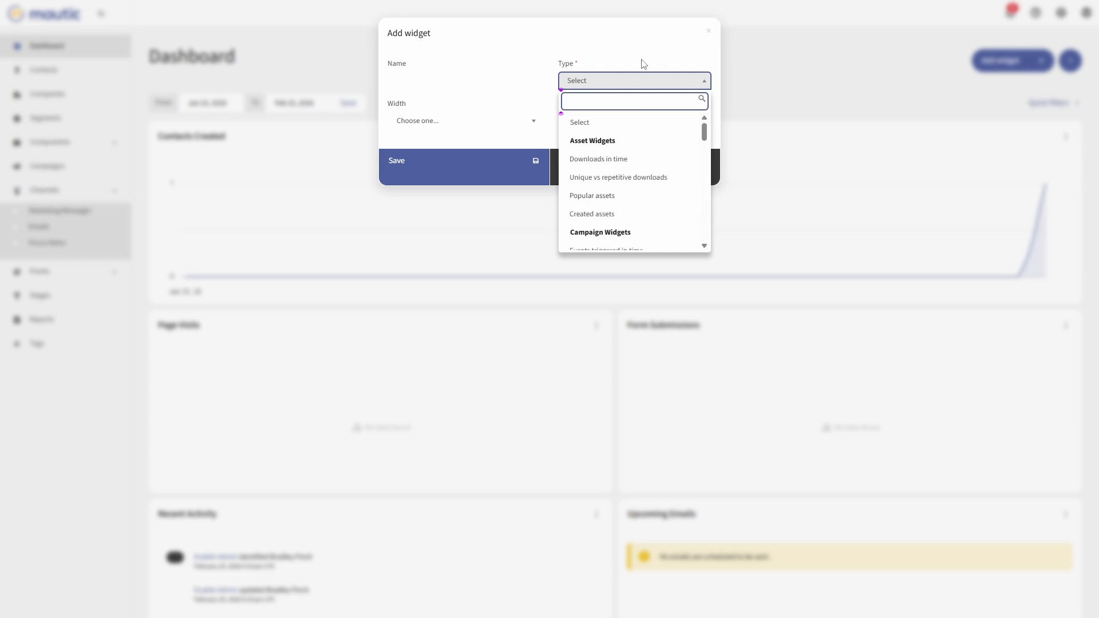
pyautogui.click(640, 80)
pyautogui.click(657, 153)
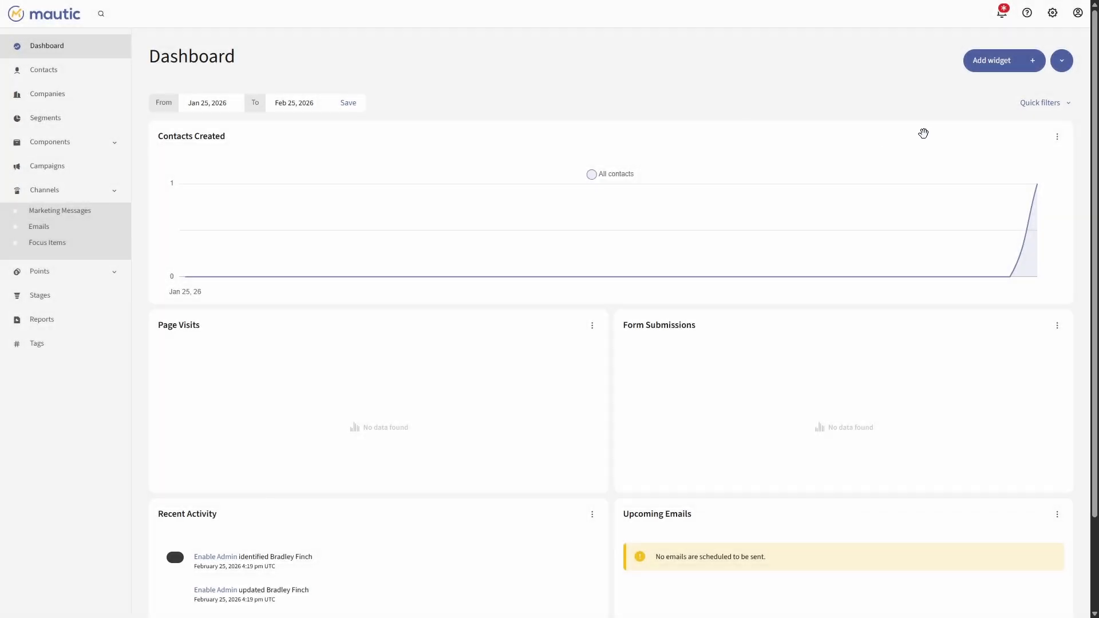
# Inspect the Contacts Created graph and the dashboard's export, save and import options.
pyautogui.moveTo(924, 146); pyautogui.dragTo(882, 141)
pyautogui.moveTo(167, 317); pyautogui.dragTo(383, 187)
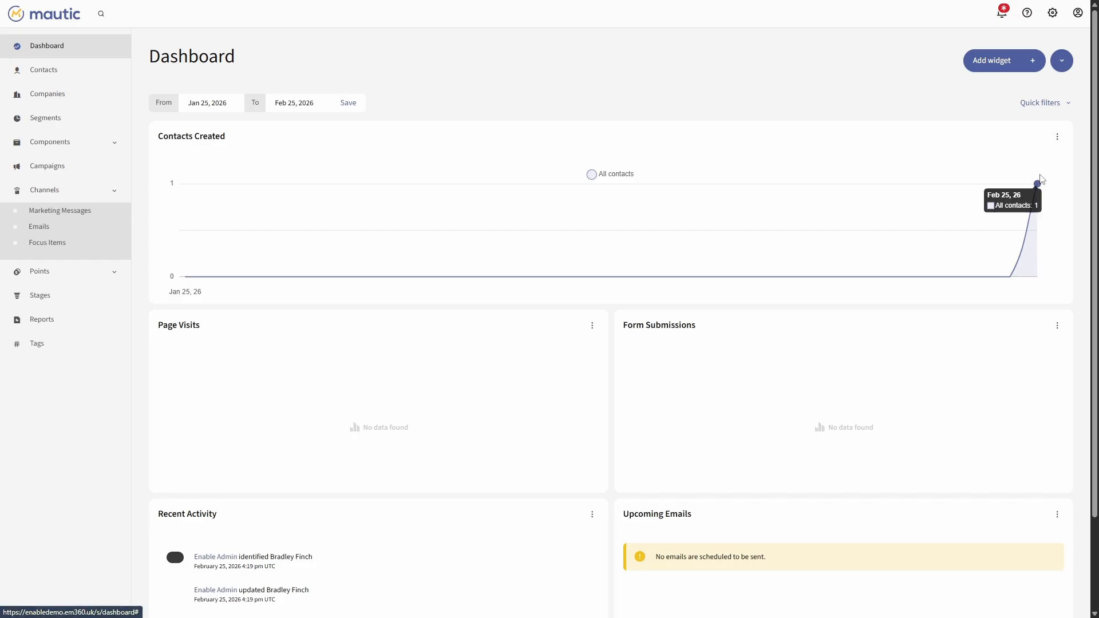
pyautogui.click(1062, 61)
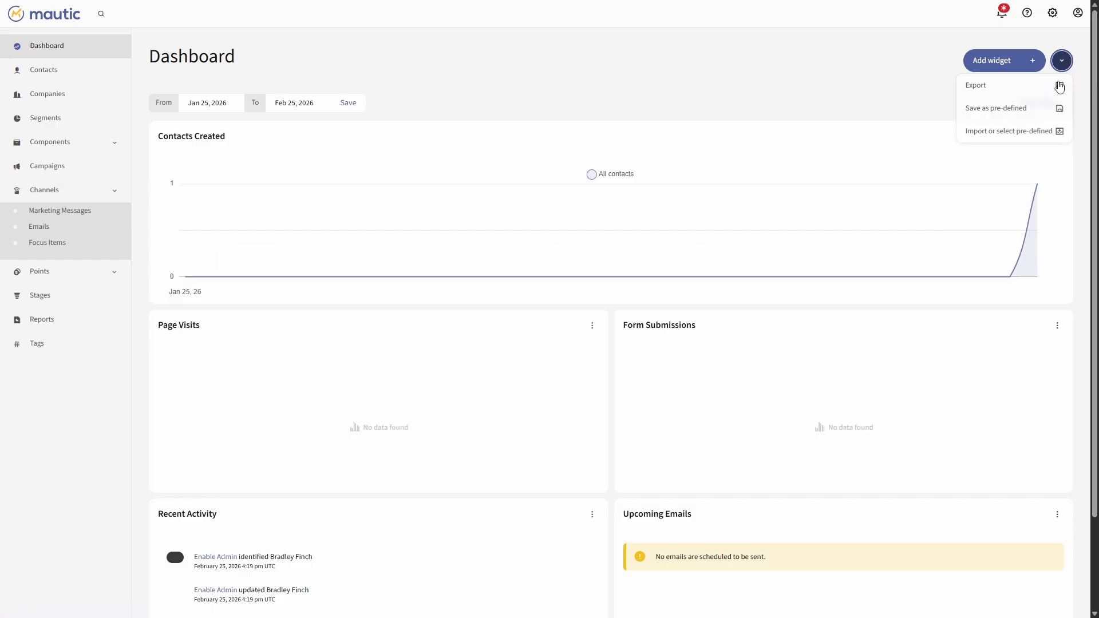
pyautogui.click(854, 81)
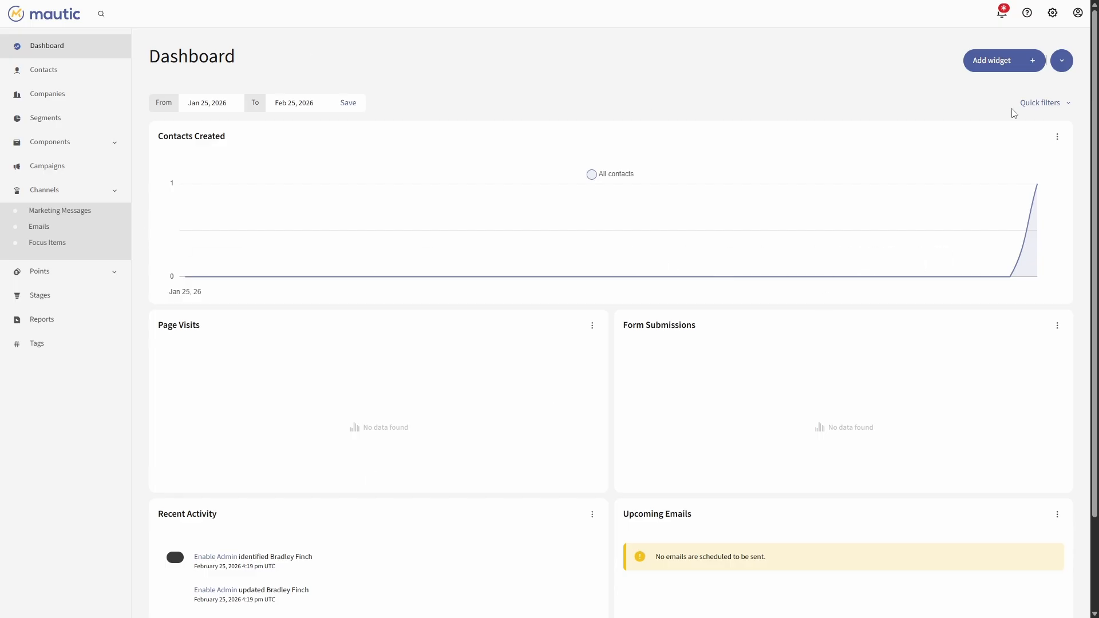
# Open the contact list and view its Import Contacts page.
pyautogui.click(90, 81)
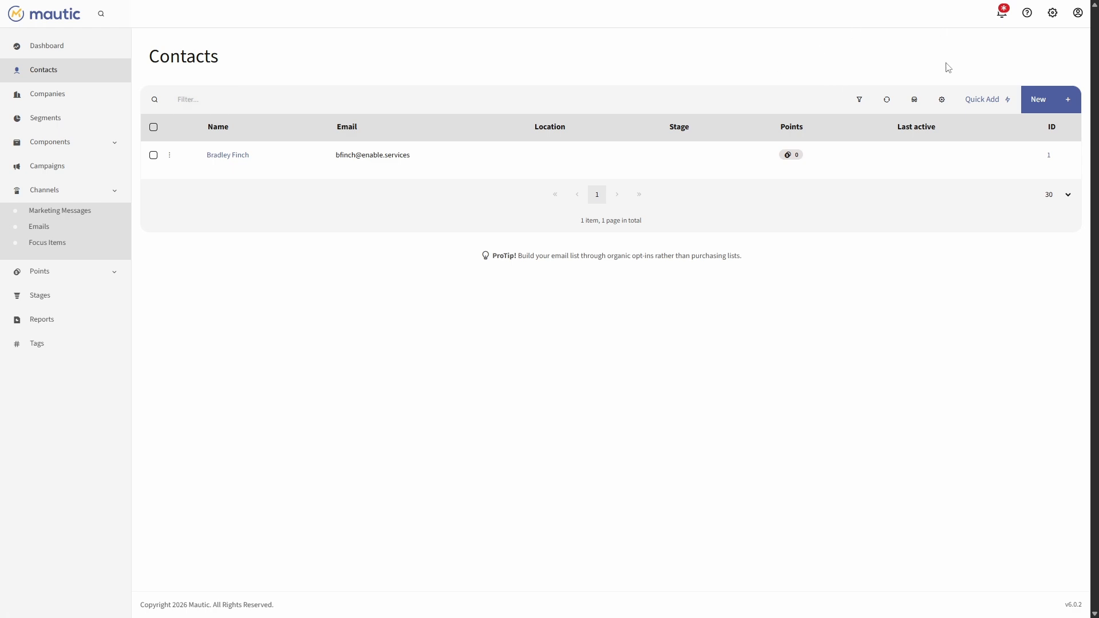
pyautogui.click(945, 100)
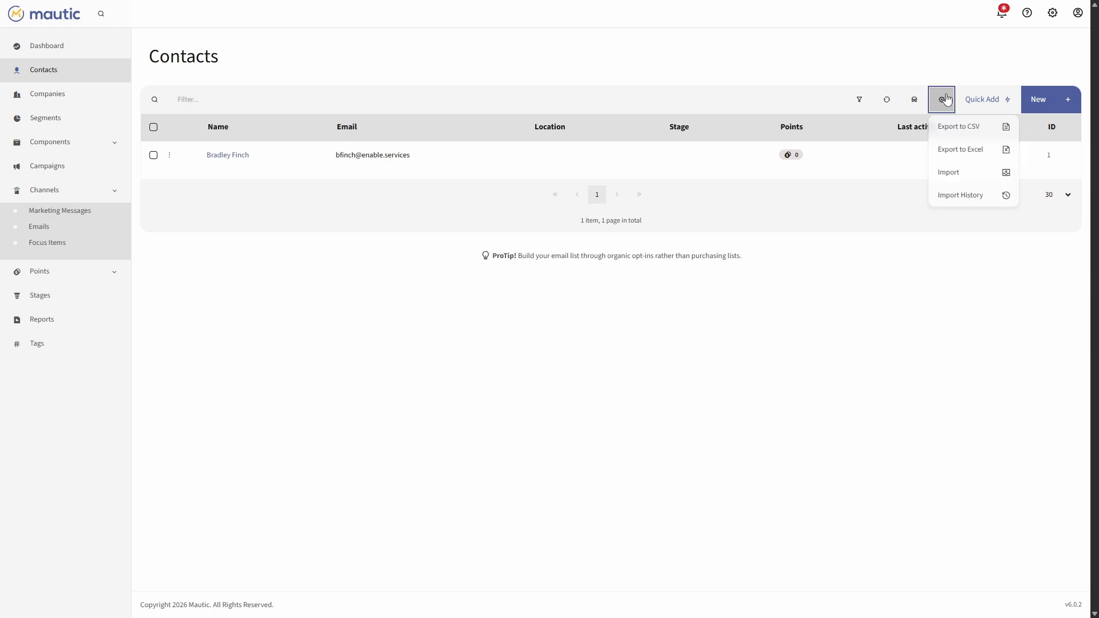
pyautogui.click(975, 174)
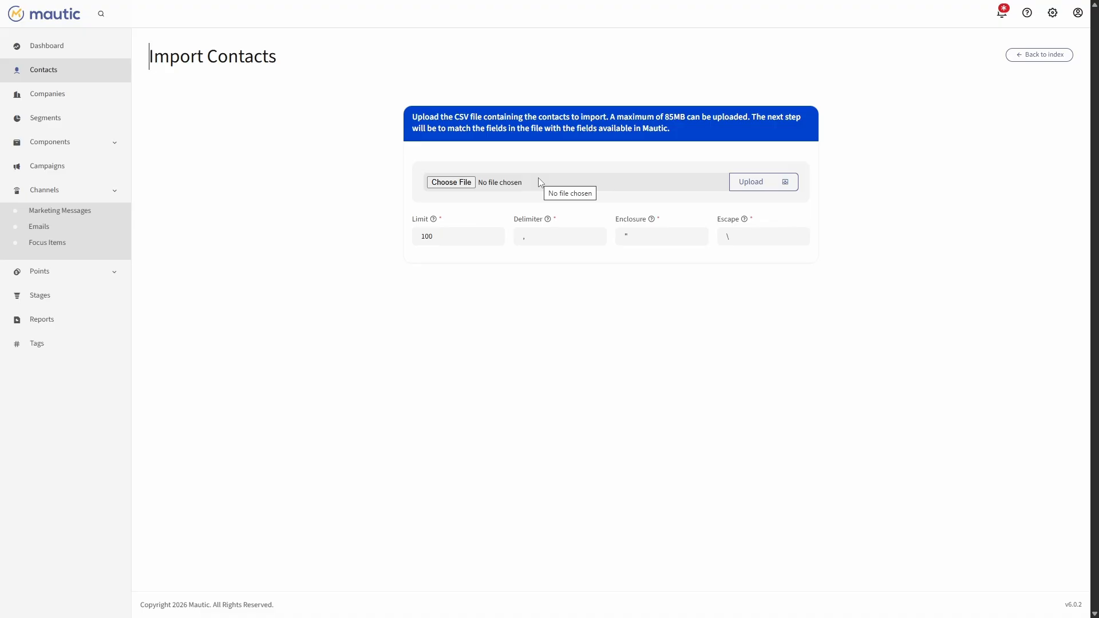
# Open the company list and view the enable.services company record.
pyautogui.click(86, 100)
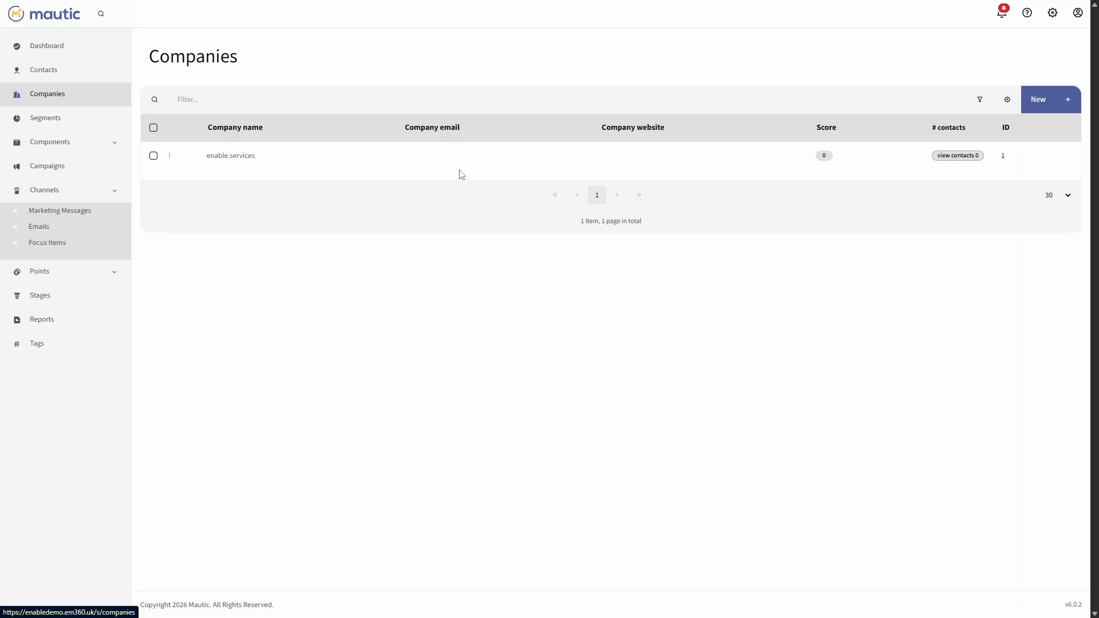
pyautogui.click(221, 158)
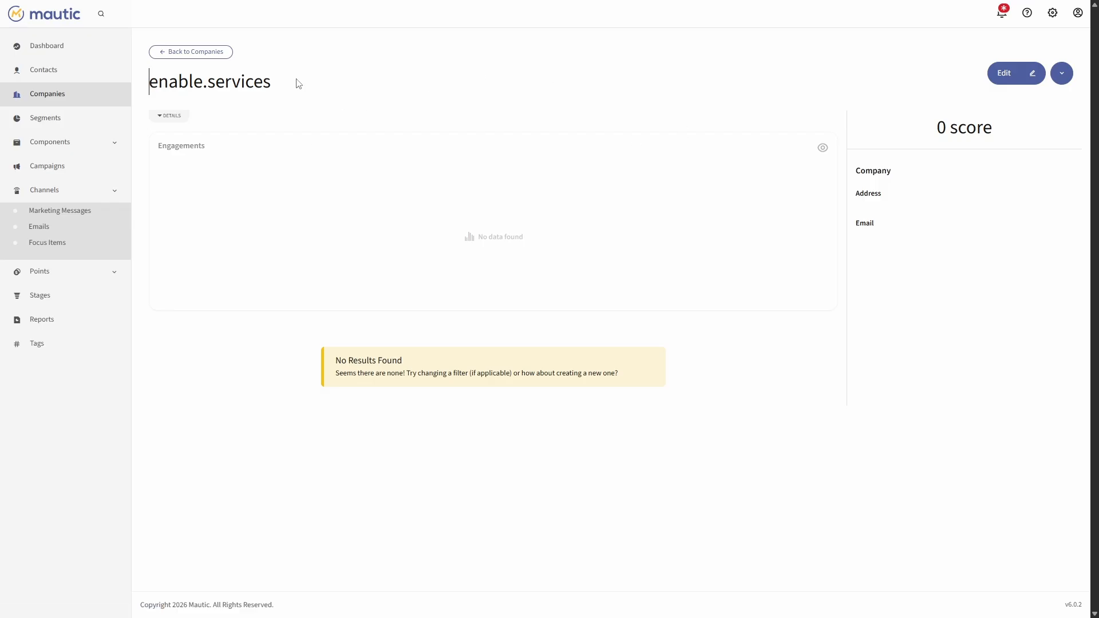
pyautogui.click(211, 50)
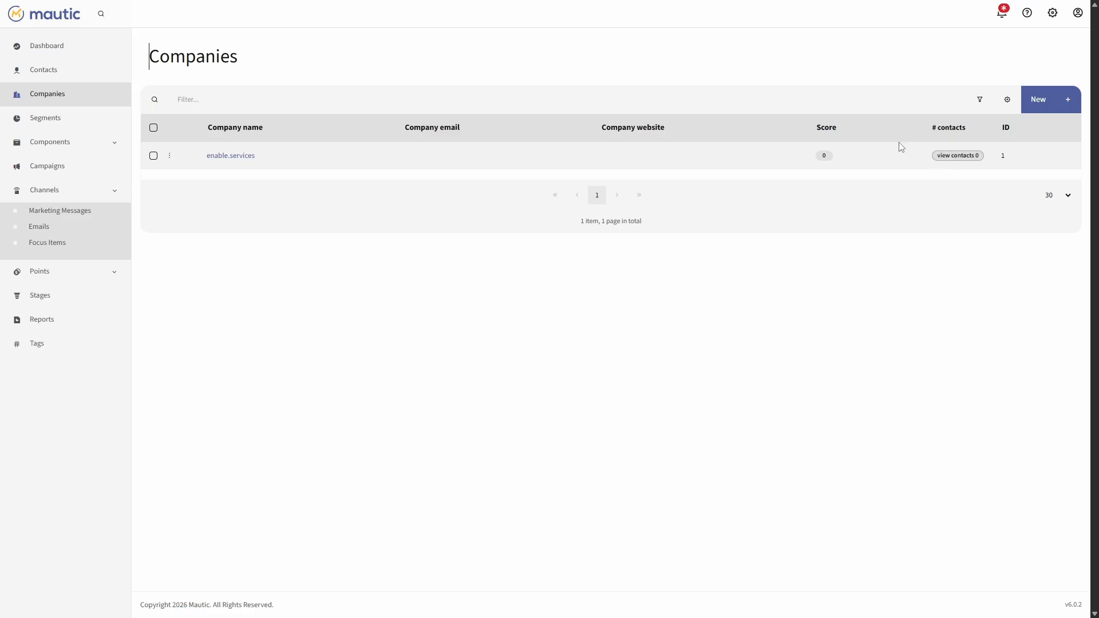
pyautogui.click(241, 156)
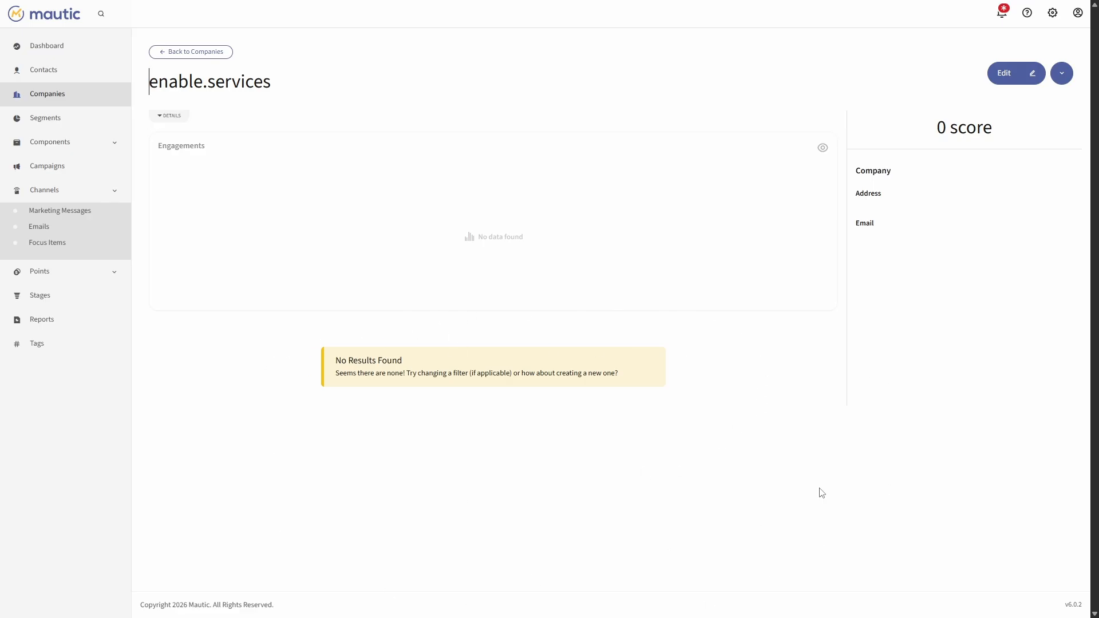
# Create a contact segment named enable.services with the default settings, then save and close it.
pyautogui.click(81, 123)
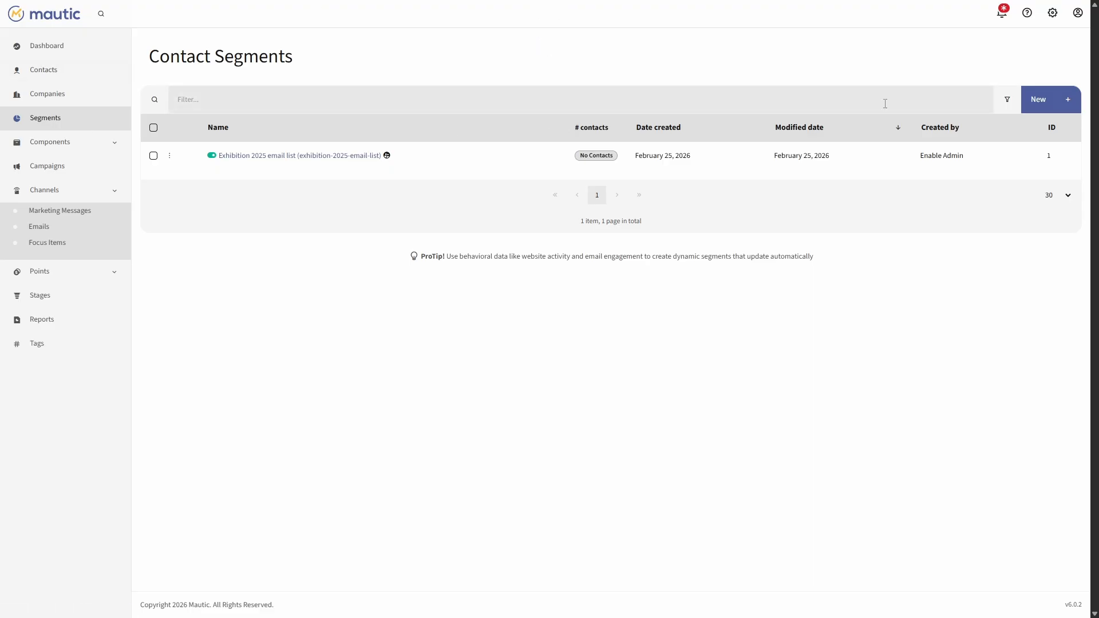
pyautogui.click(1043, 103)
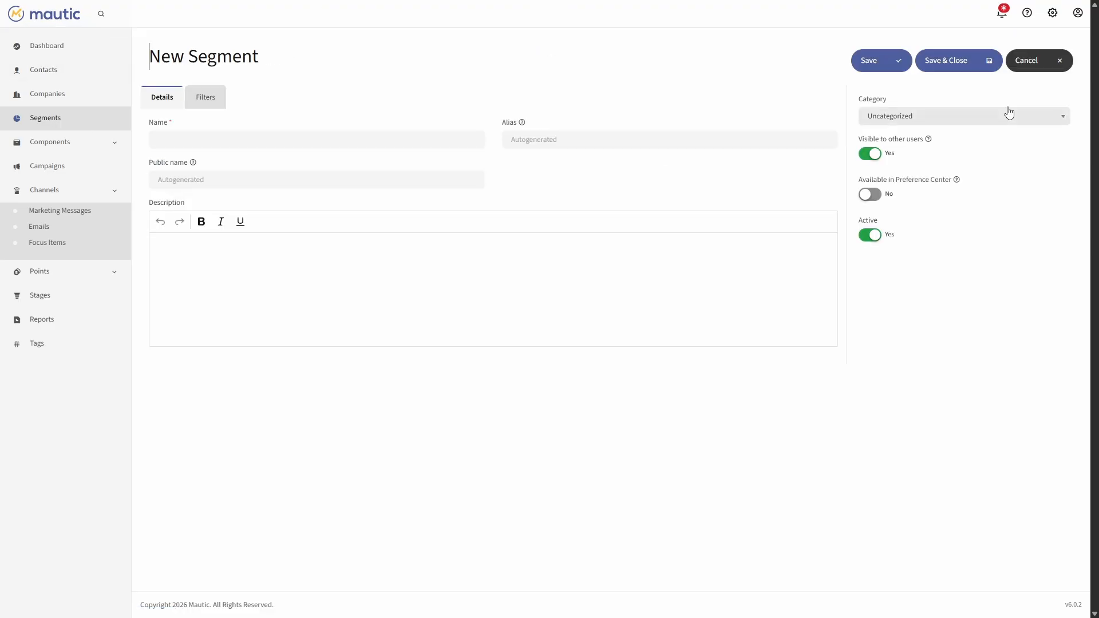
pyautogui.click(329, 141)
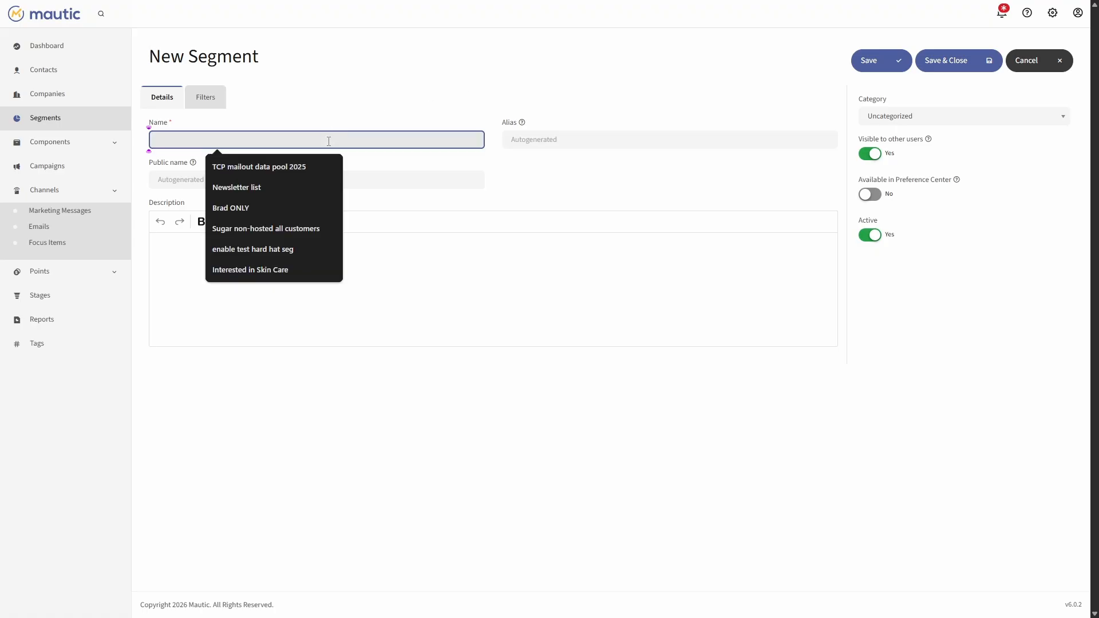
pyautogui.write('enable.services')
pyautogui.click(550, 80)
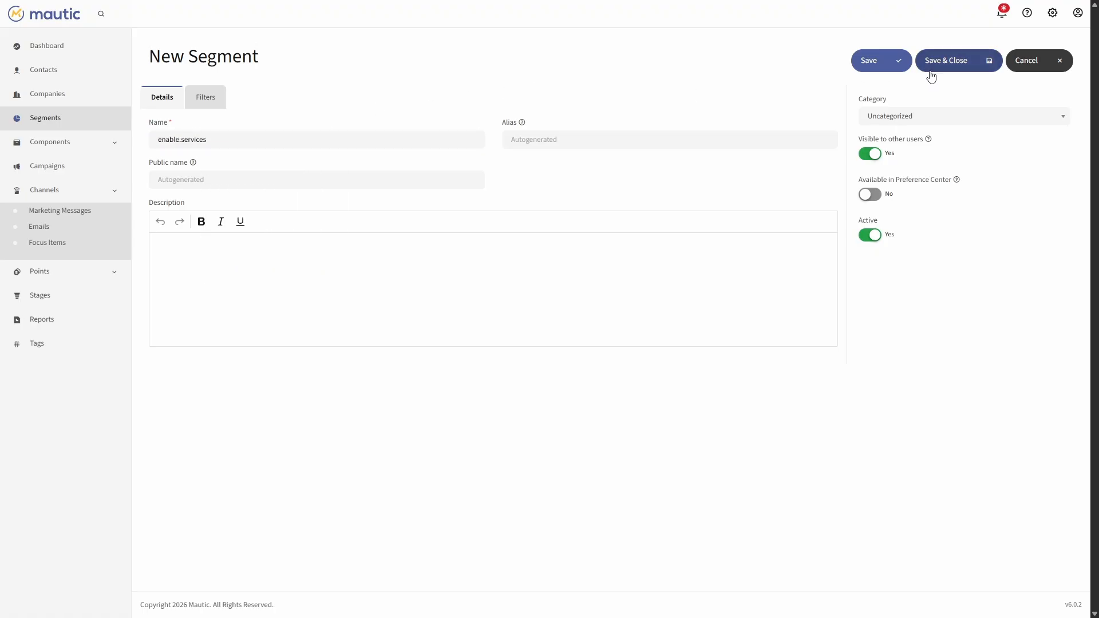
pyautogui.click(931, 73)
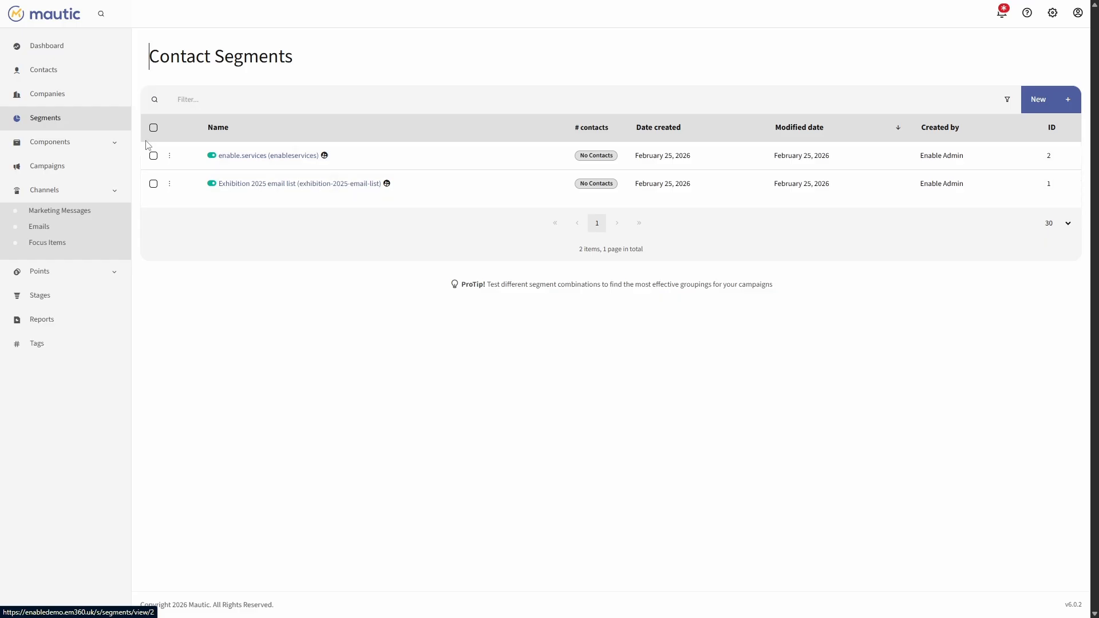
# Return to the contact list and open the Import Contacts page for a CSV upload.
pyautogui.click(79, 71)
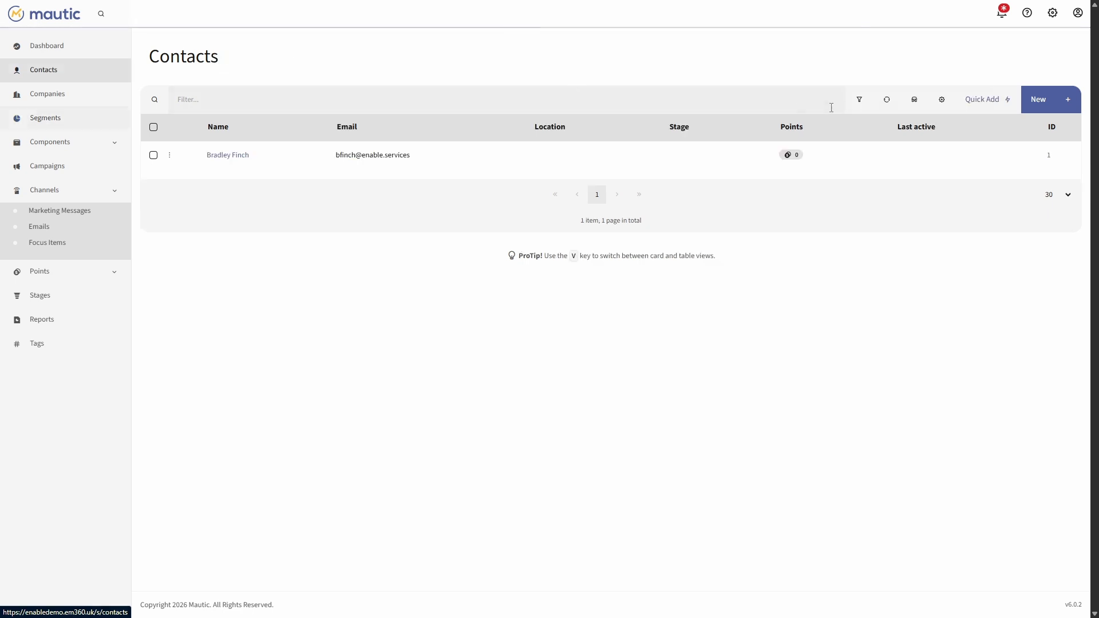
pyautogui.click(942, 99)
pyautogui.click(952, 171)
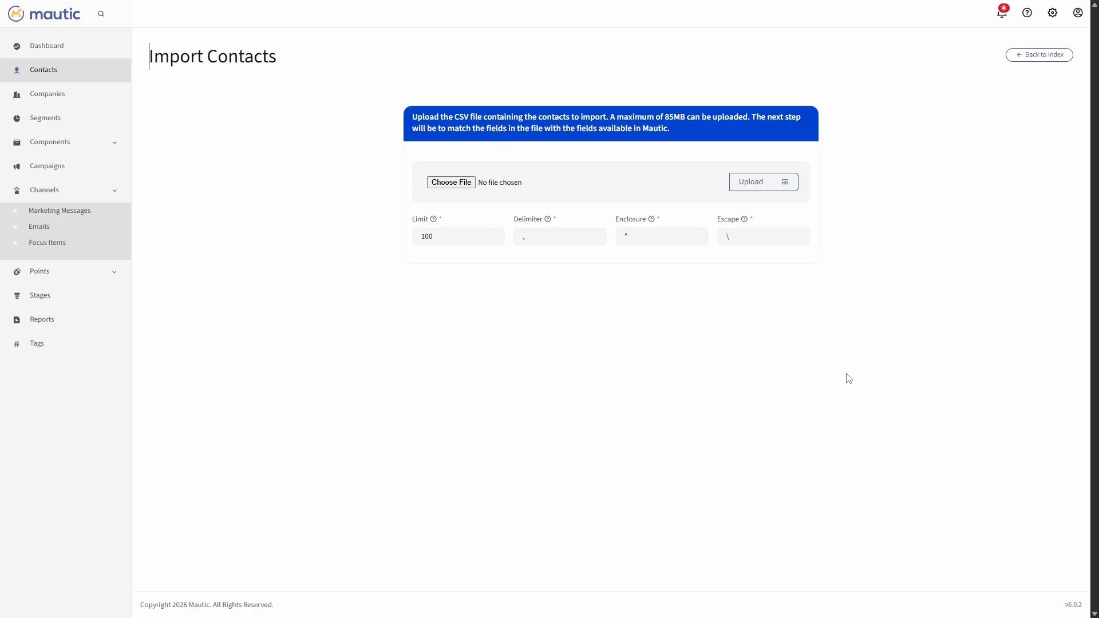
# View the Assets and Forms lists among the marketing components.
pyautogui.click(77, 144)
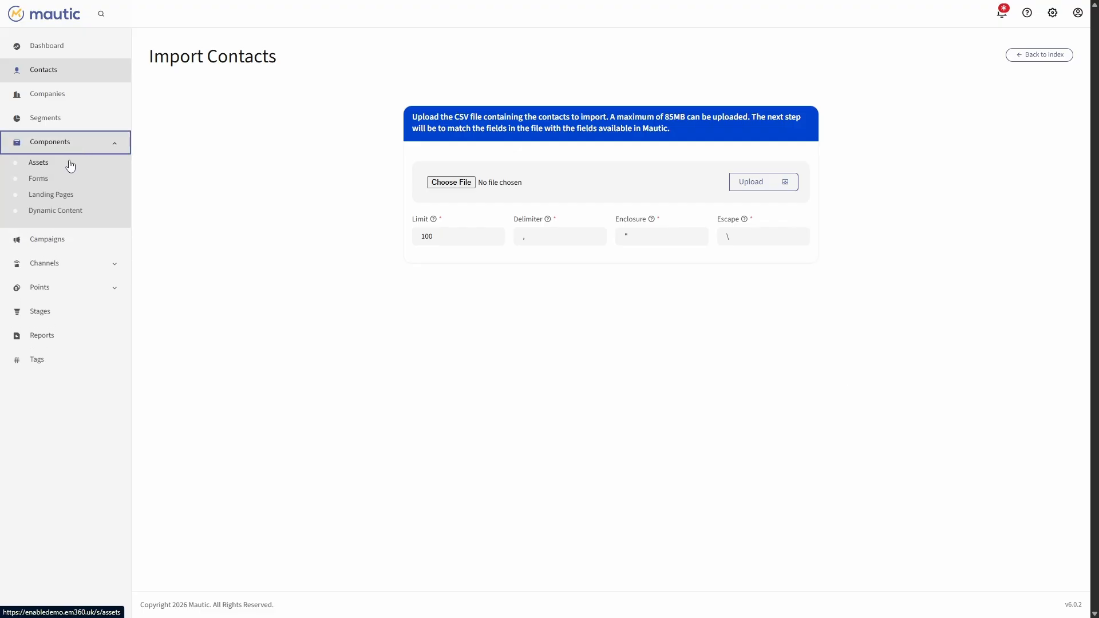
pyautogui.click(38, 162)
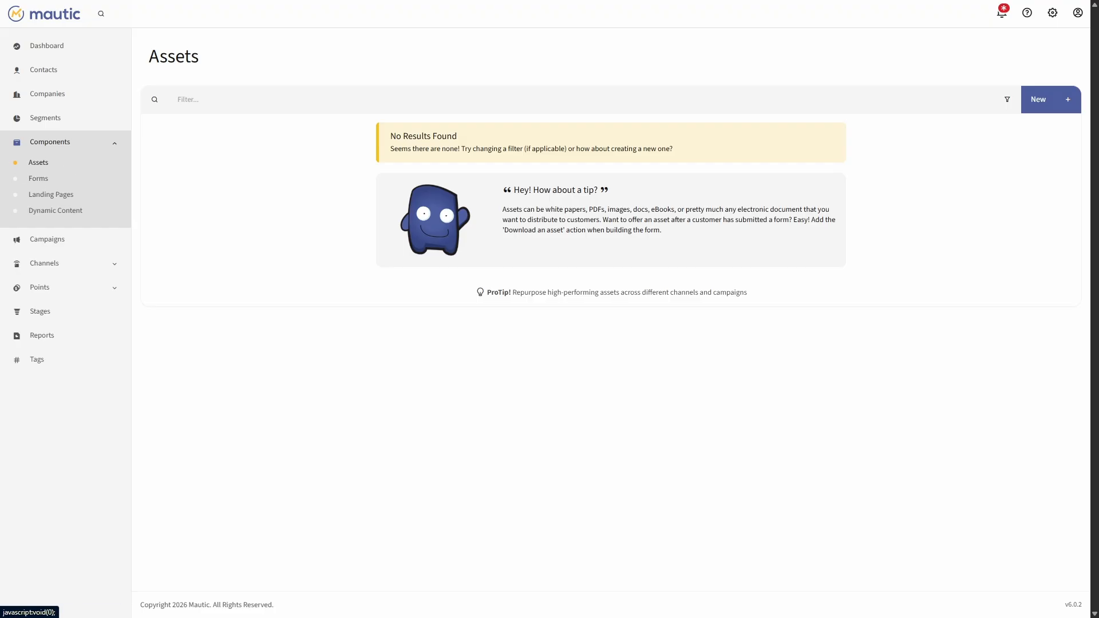
pyautogui.click(44, 179)
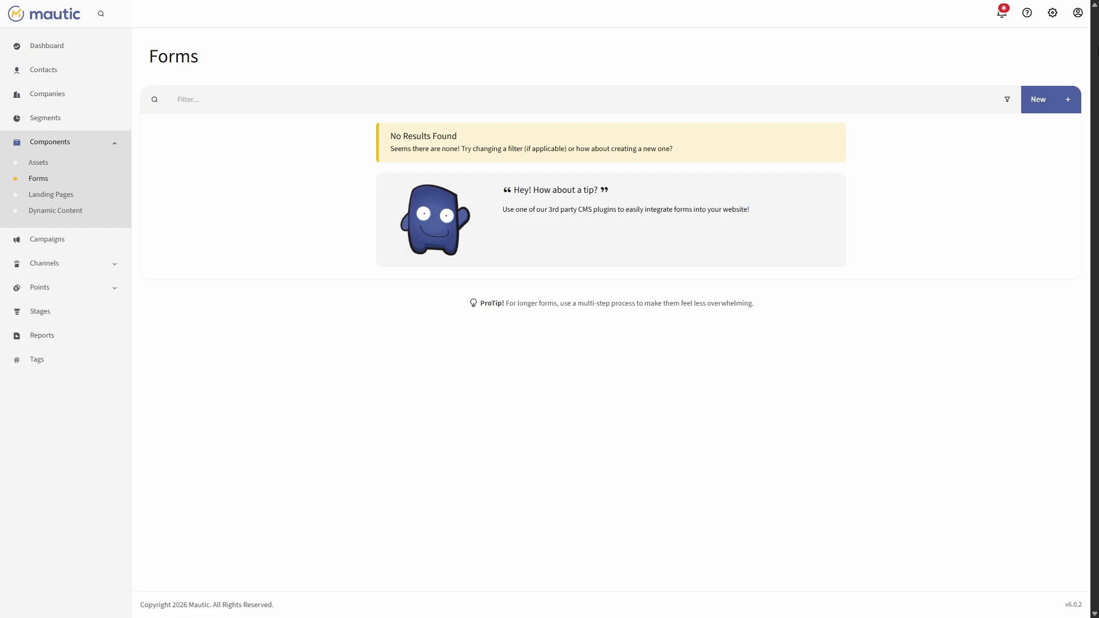
# Start a new standalone form and name it enable.
pyautogui.click(1049, 102)
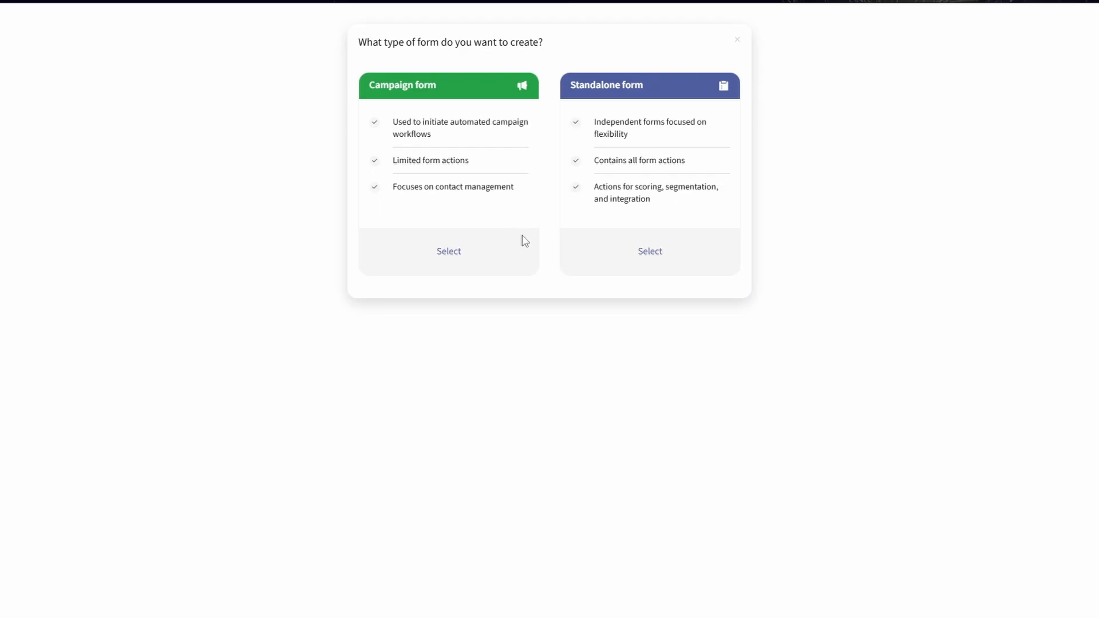
pyautogui.click(654, 262)
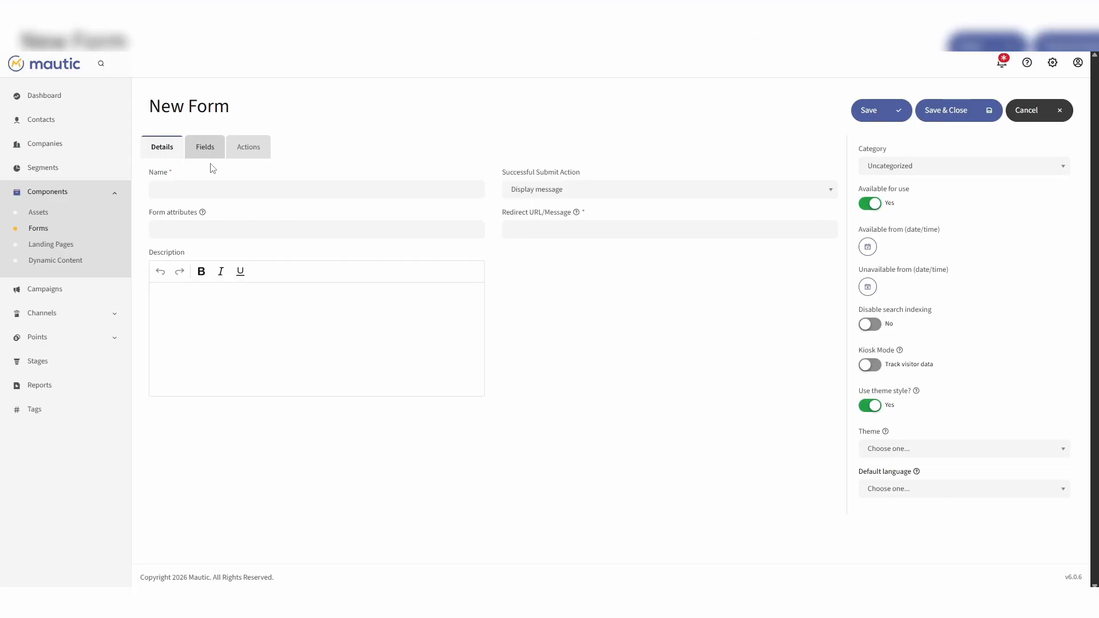
pyautogui.click(214, 186)
pyautogui.write('enable')
pyautogui.click(413, 141)
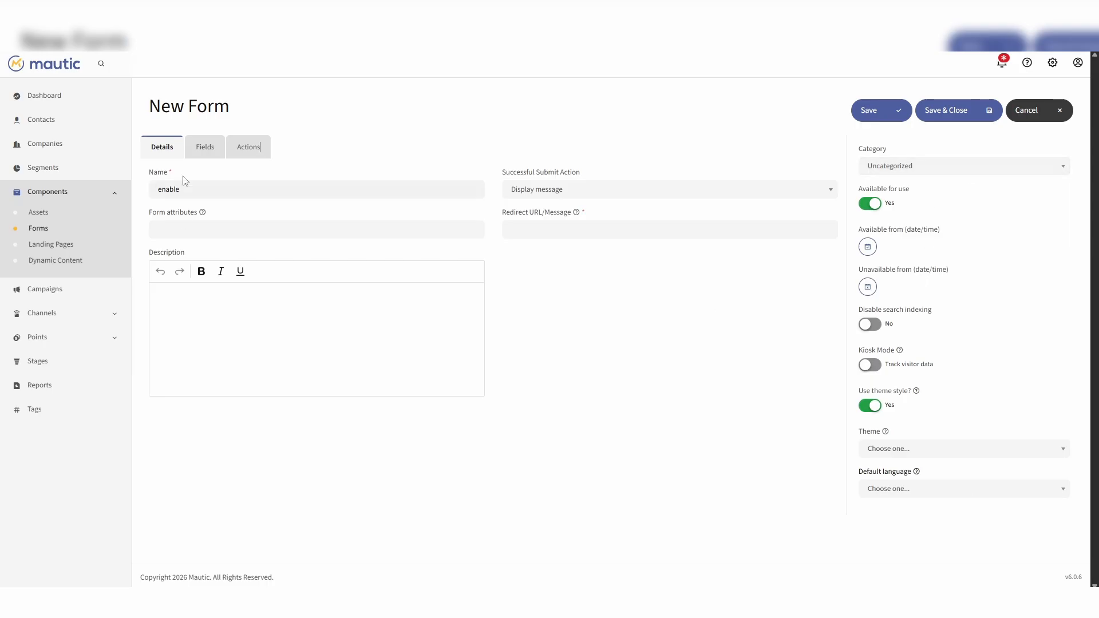
# Start a Text: Short answer field for the form and label it First Name.
pyautogui.click(209, 153)
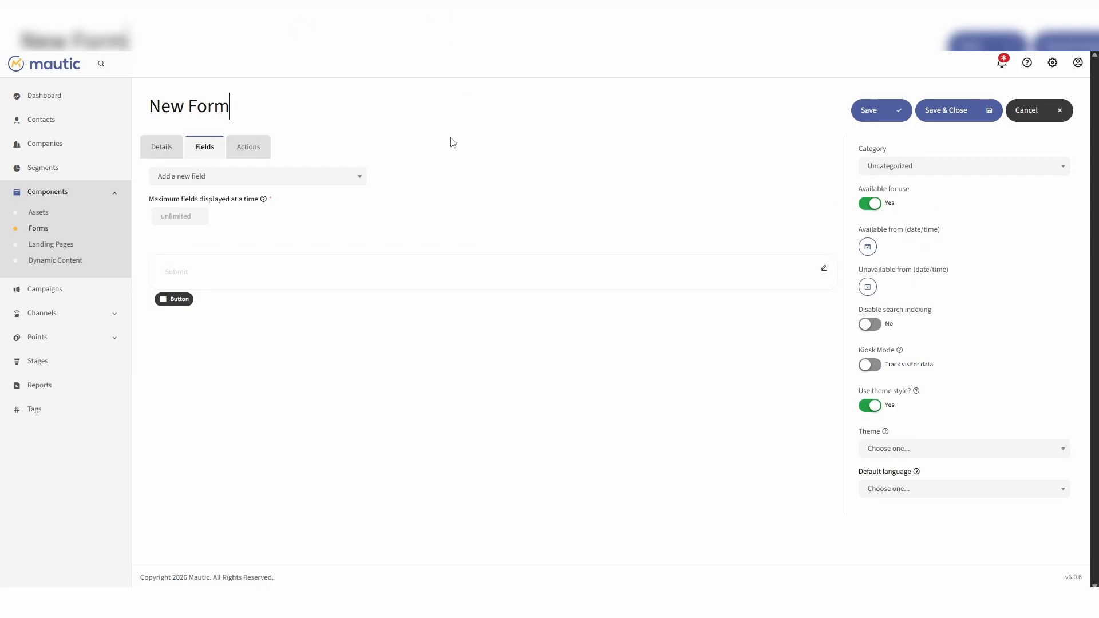
pyautogui.click(308, 175)
pyautogui.scroll(-3, 277, 284)
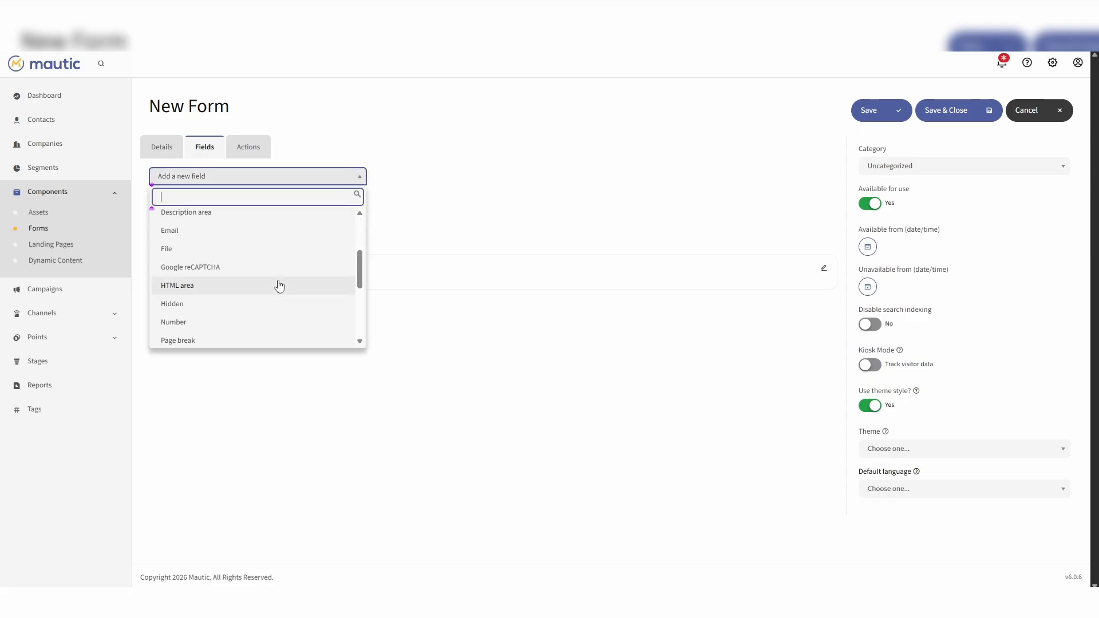
pyautogui.write('sho')
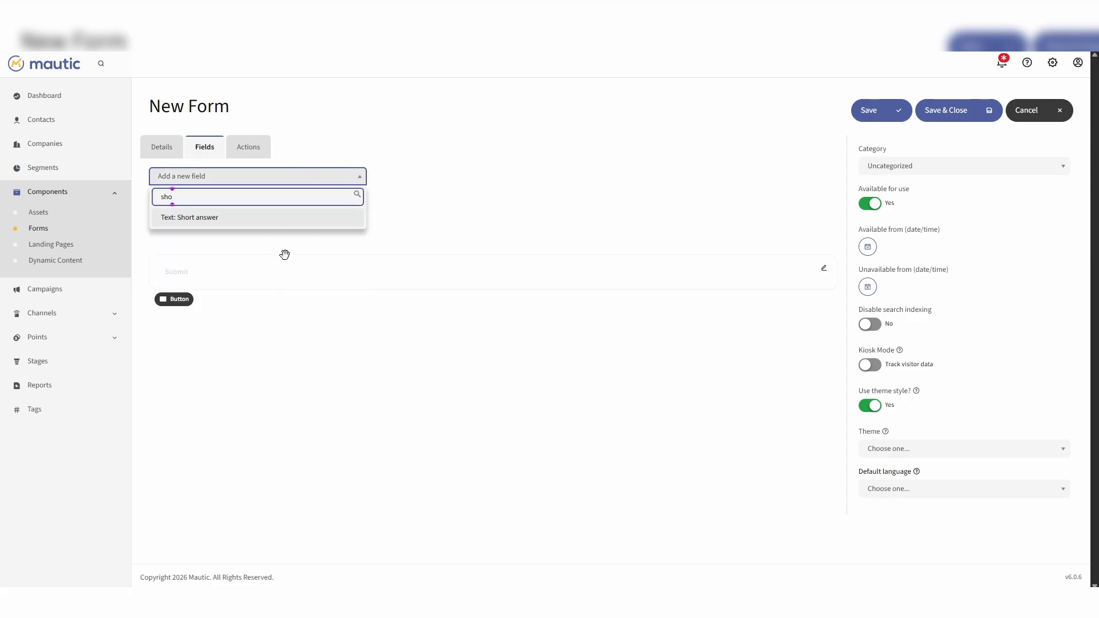
pyautogui.click(308, 219)
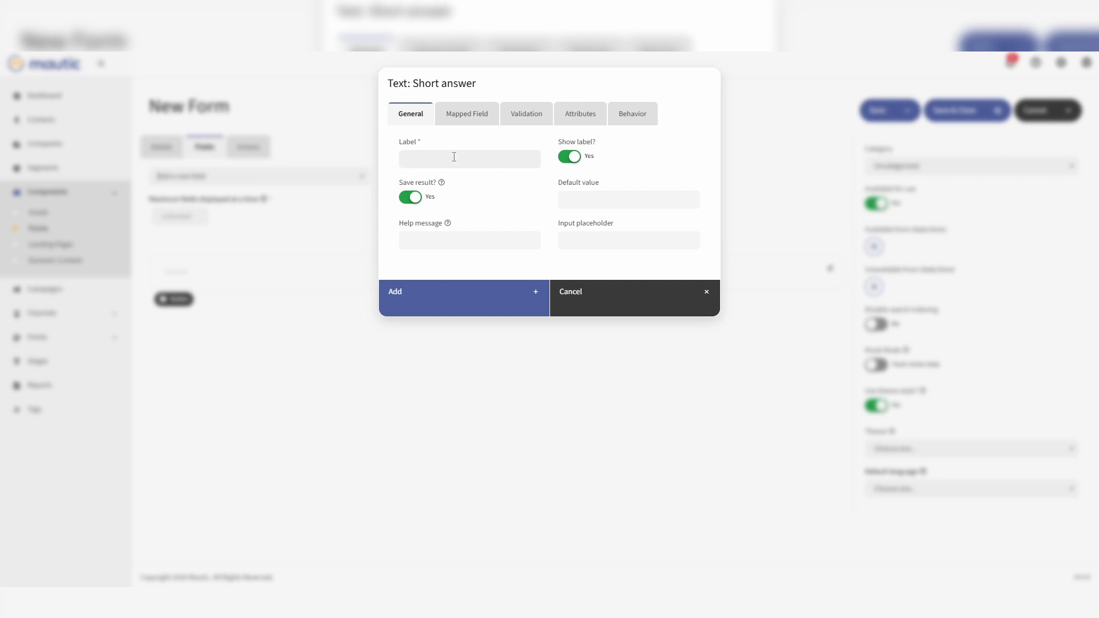
pyautogui.click(455, 155)
pyautogui.write('First Name')
# Map the short answer field to the Contact object's First Name field.
pyautogui.click(480, 122)
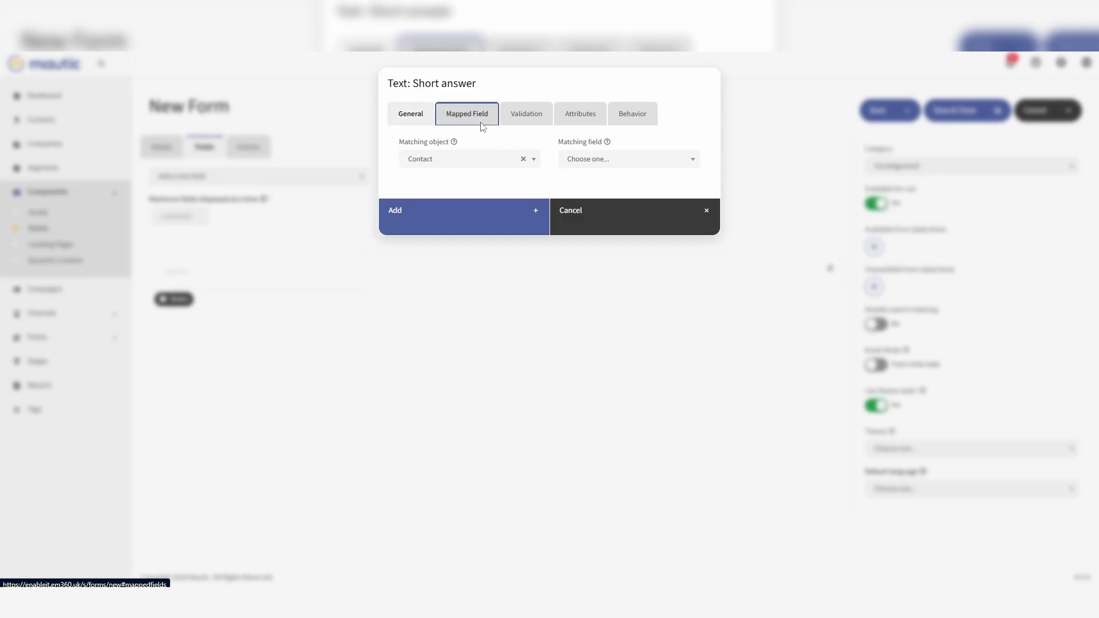
pyautogui.click(617, 161)
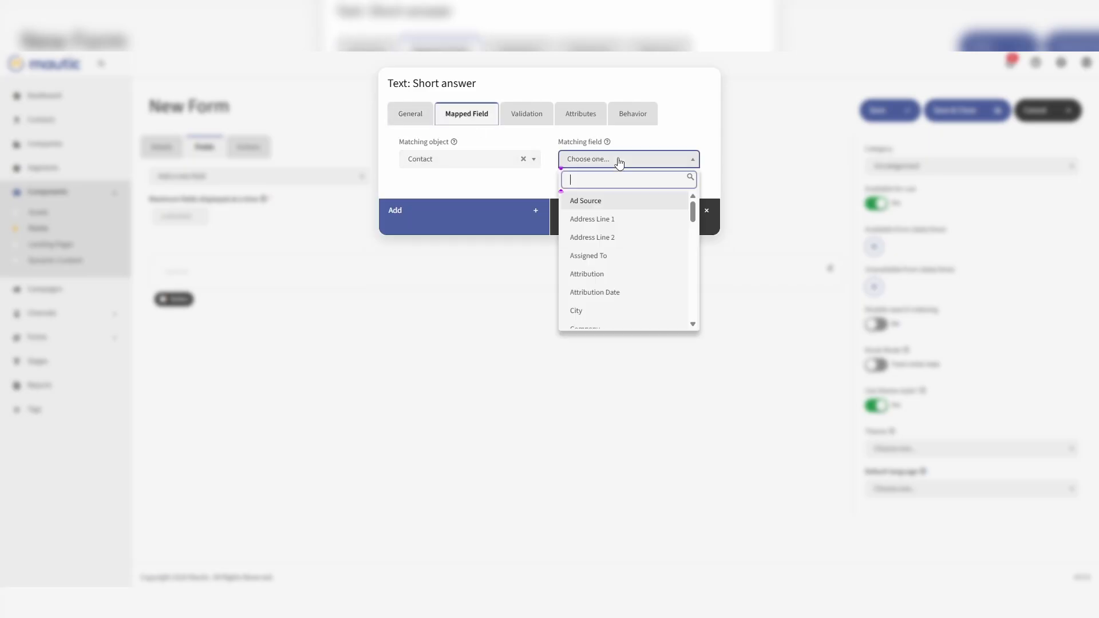
pyautogui.write('first')
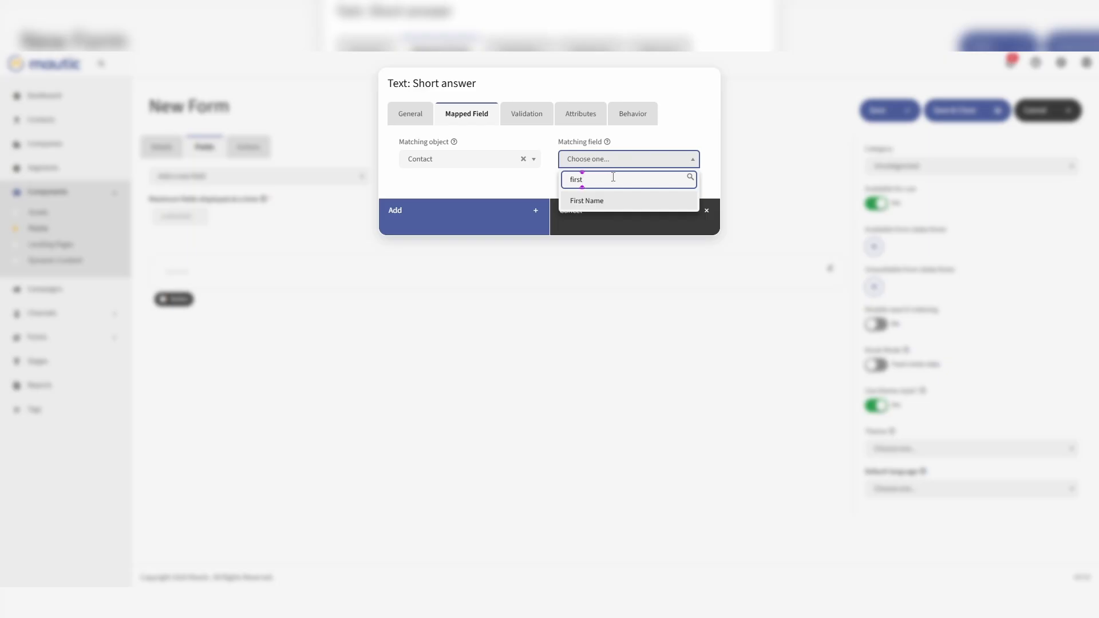
pyautogui.click(595, 202)
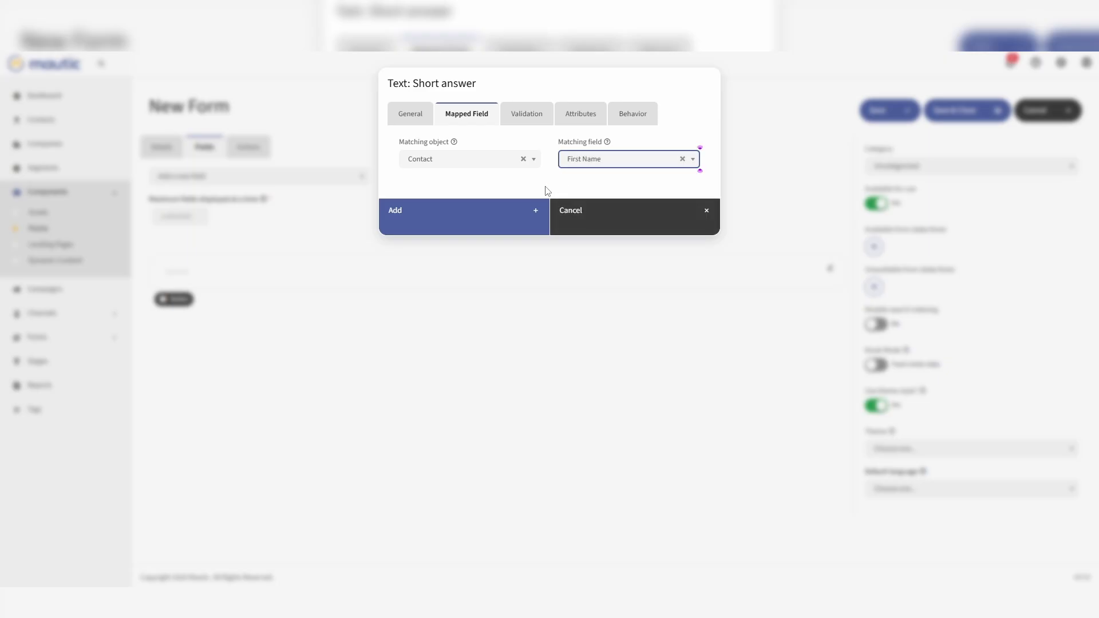
# Make the First Name field required, toggle its first behavior option, and add the field to the form.
pyautogui.click(529, 115)
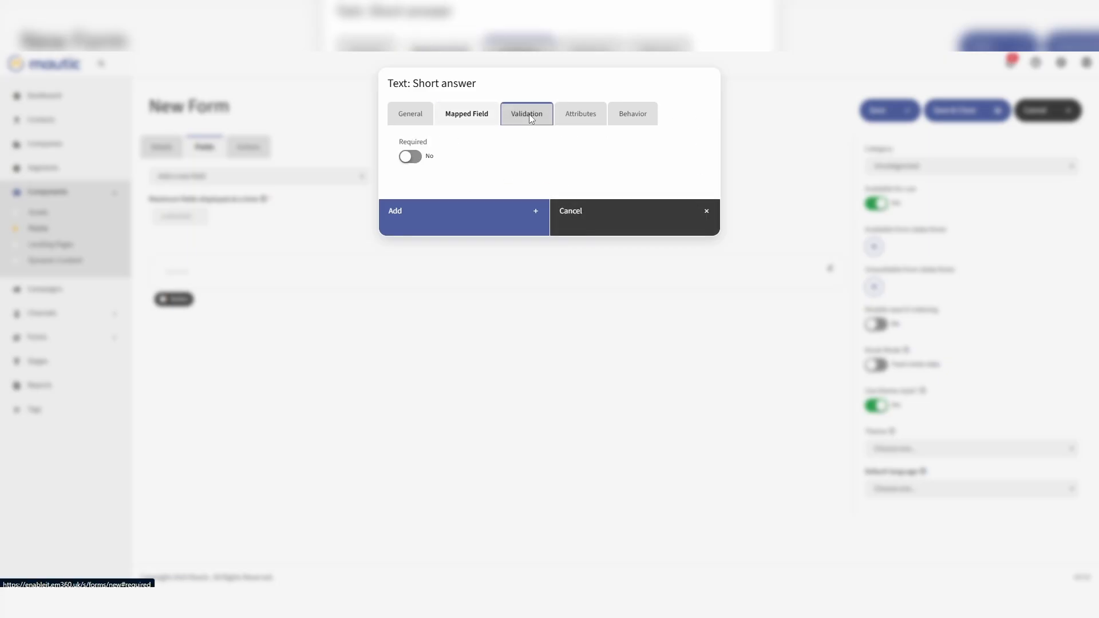
pyautogui.click(412, 157)
pyautogui.click(591, 114)
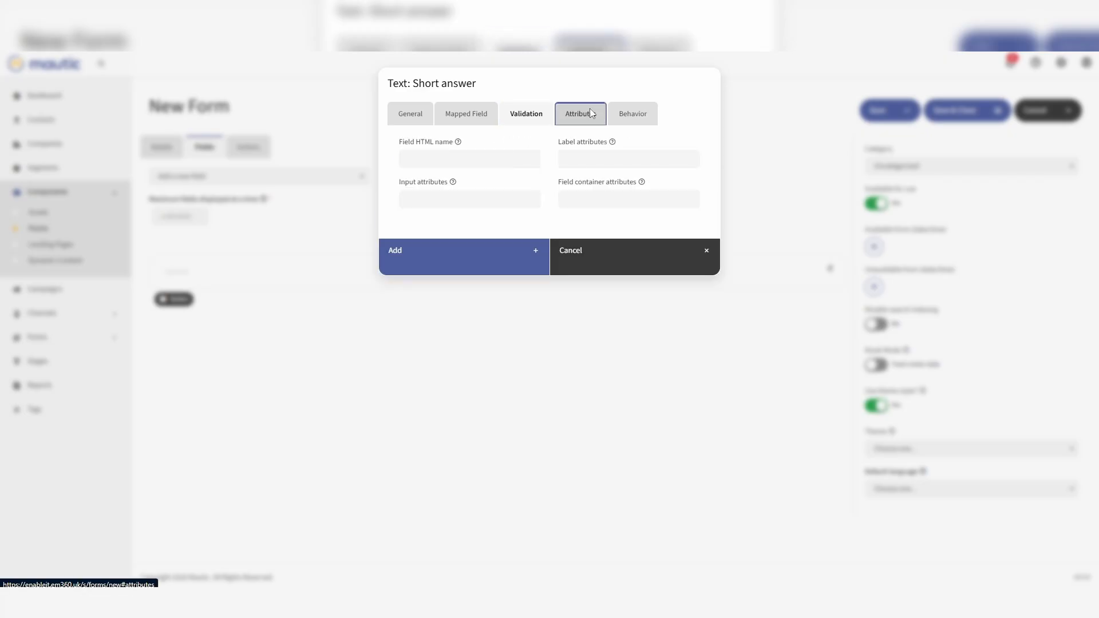
pyautogui.click(611, 113)
pyautogui.click(424, 158)
pyautogui.click(459, 280)
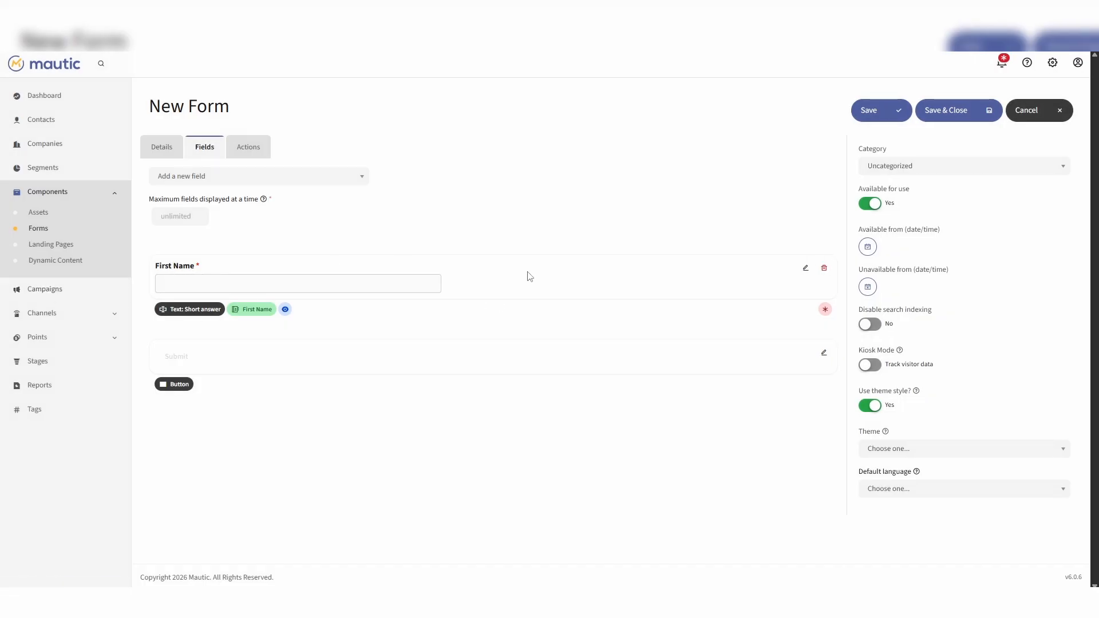
# Add an Email field labelled Email to the form and place it above the First Name field.
pyautogui.click(319, 286)
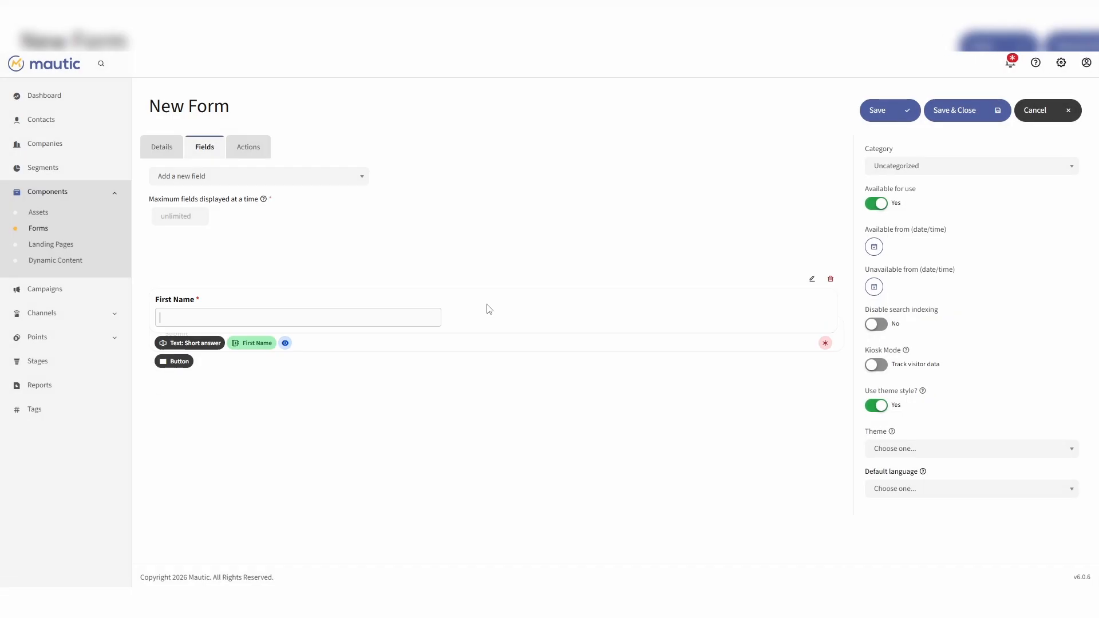
pyautogui.moveTo(197, 193)
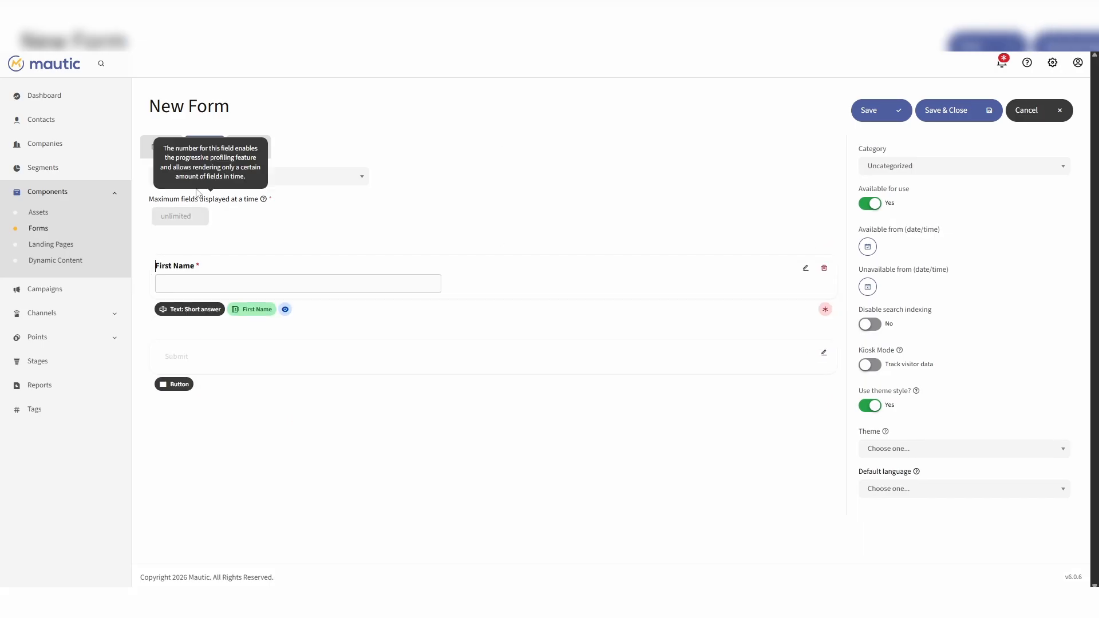
pyautogui.click(229, 178)
pyautogui.write('ema')
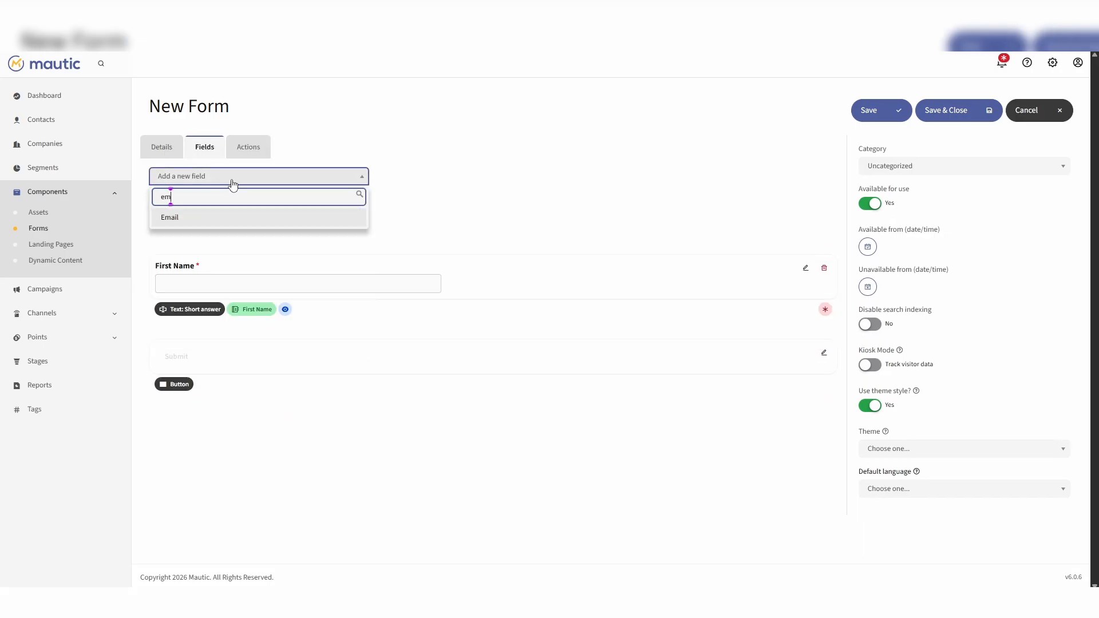
pyautogui.click(338, 221)
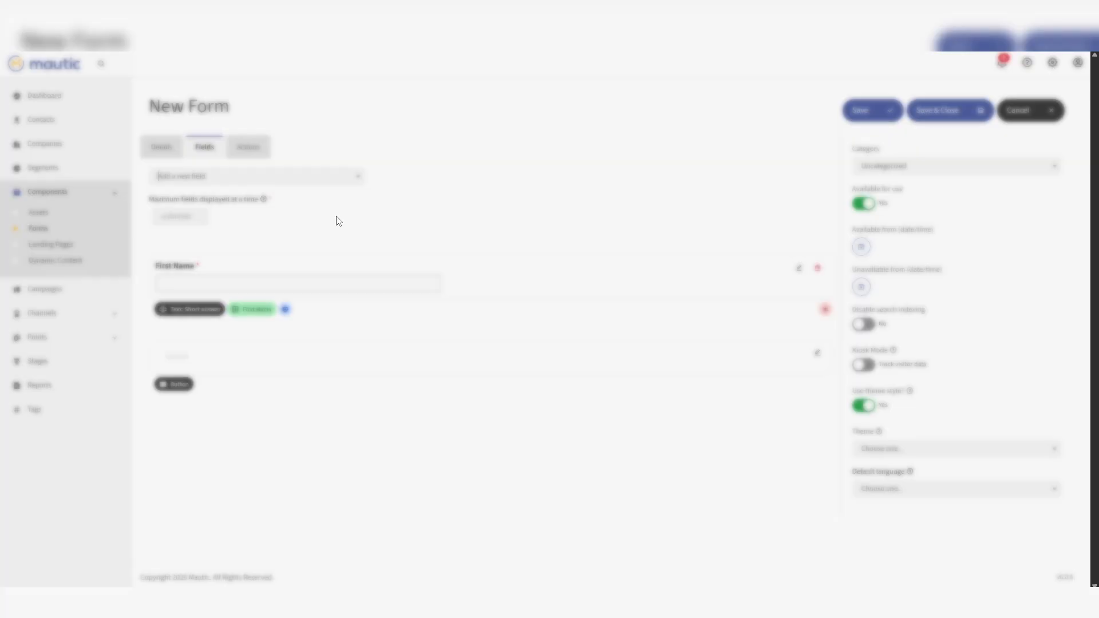
pyautogui.click(421, 157)
pyautogui.write('Email')
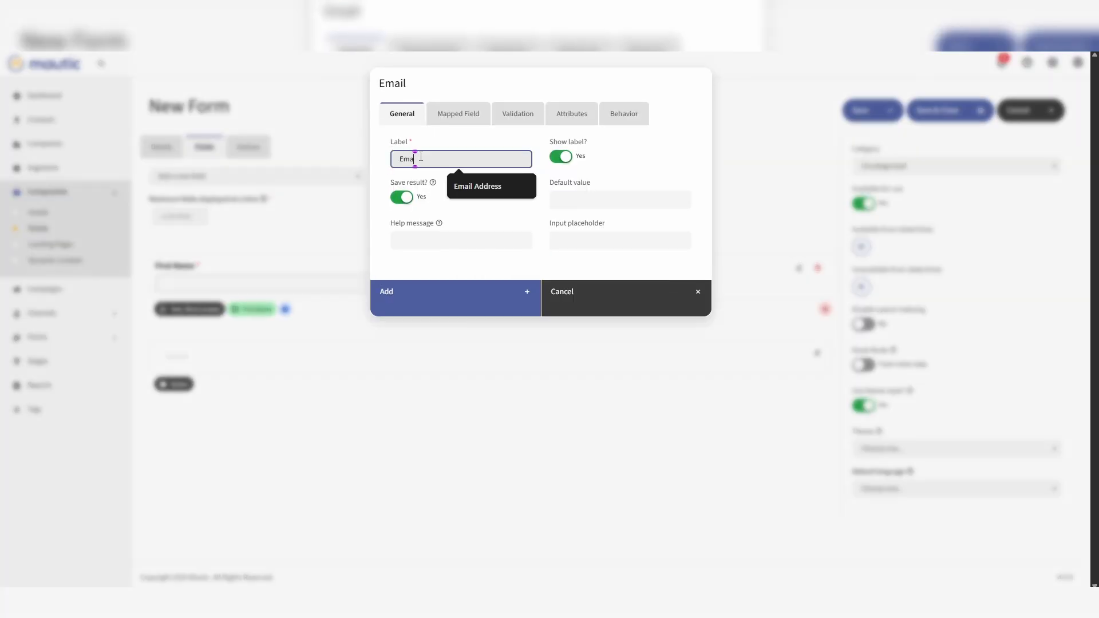
pyautogui.click(468, 291)
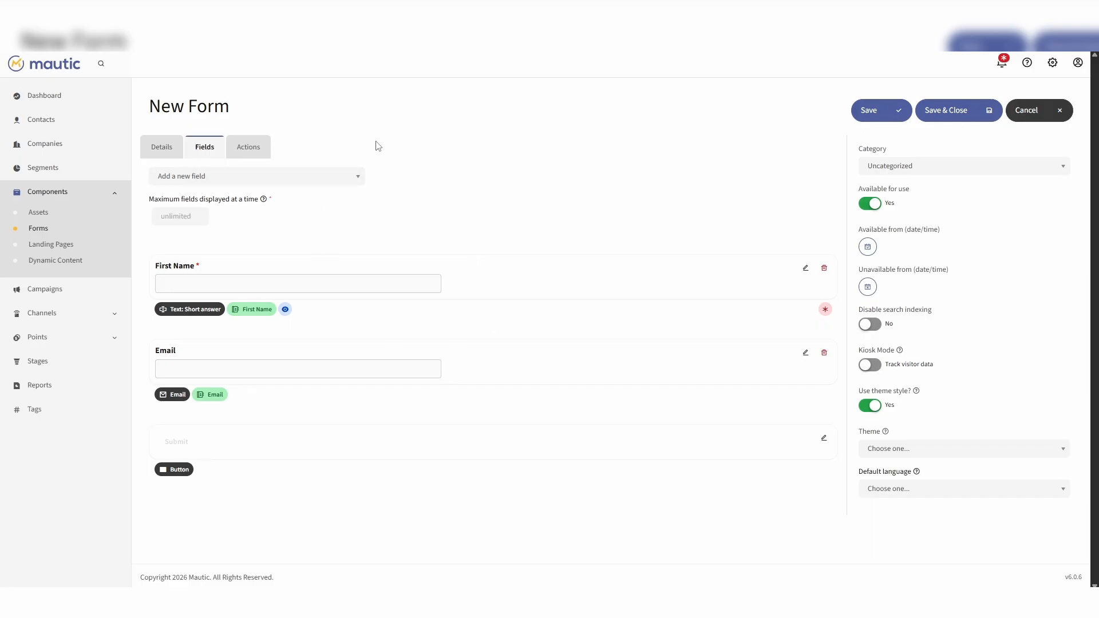
pyautogui.moveTo(486, 289); pyautogui.dragTo(486, 340)
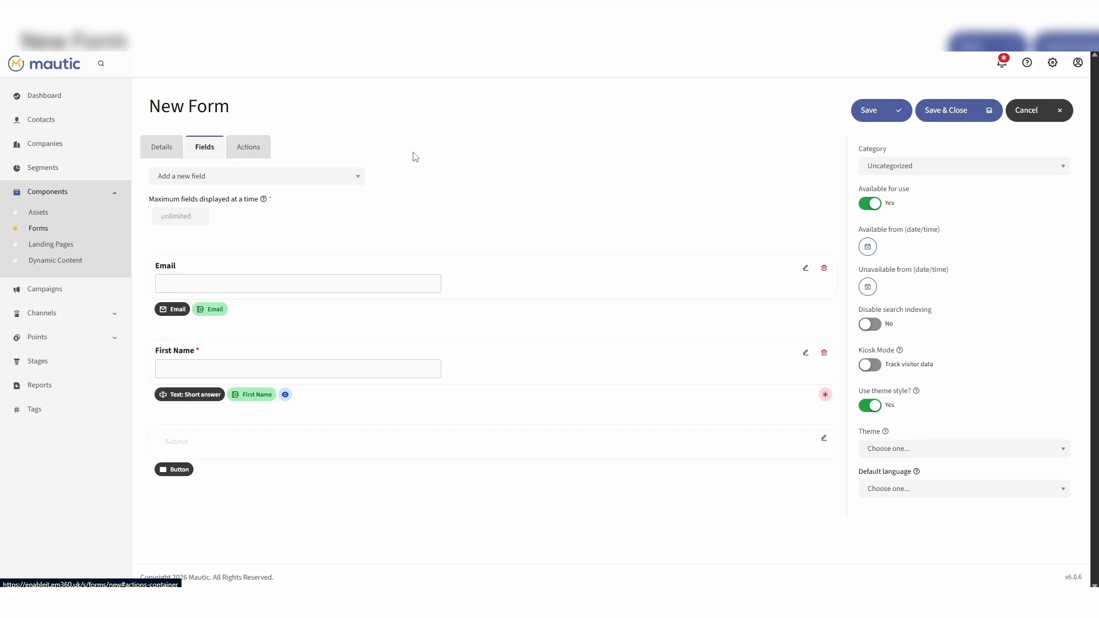
# Set the form's successful submit message to "Thank you!", then save and close the form.
pyautogui.click(933, 109)
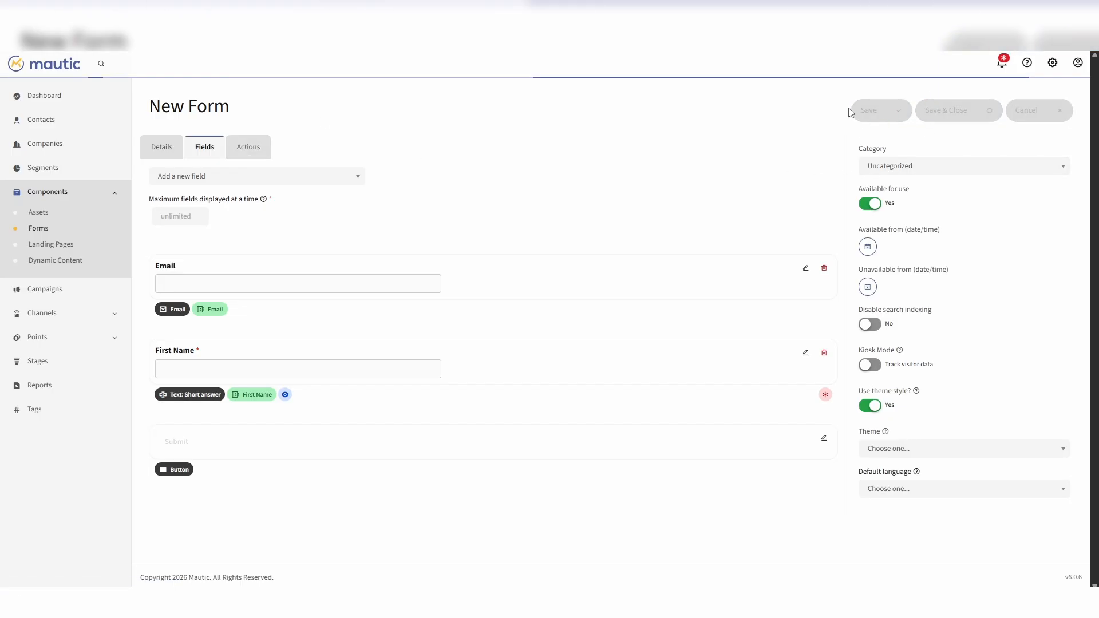
pyautogui.click(687, 190)
pyautogui.click(601, 224)
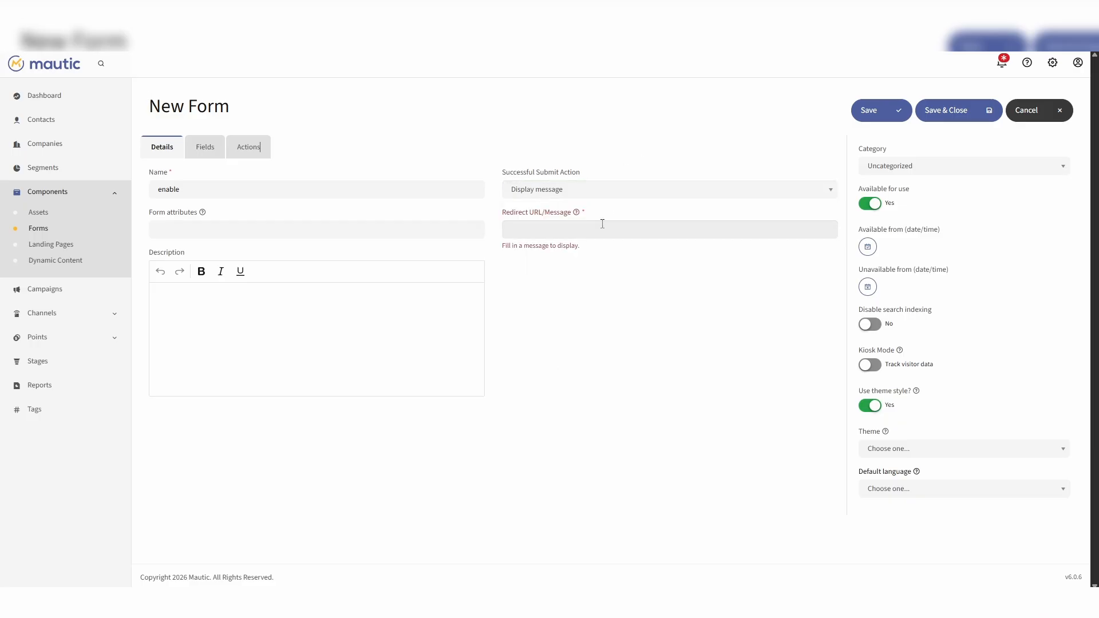
pyautogui.click(599, 225)
pyautogui.write('Thank you!')
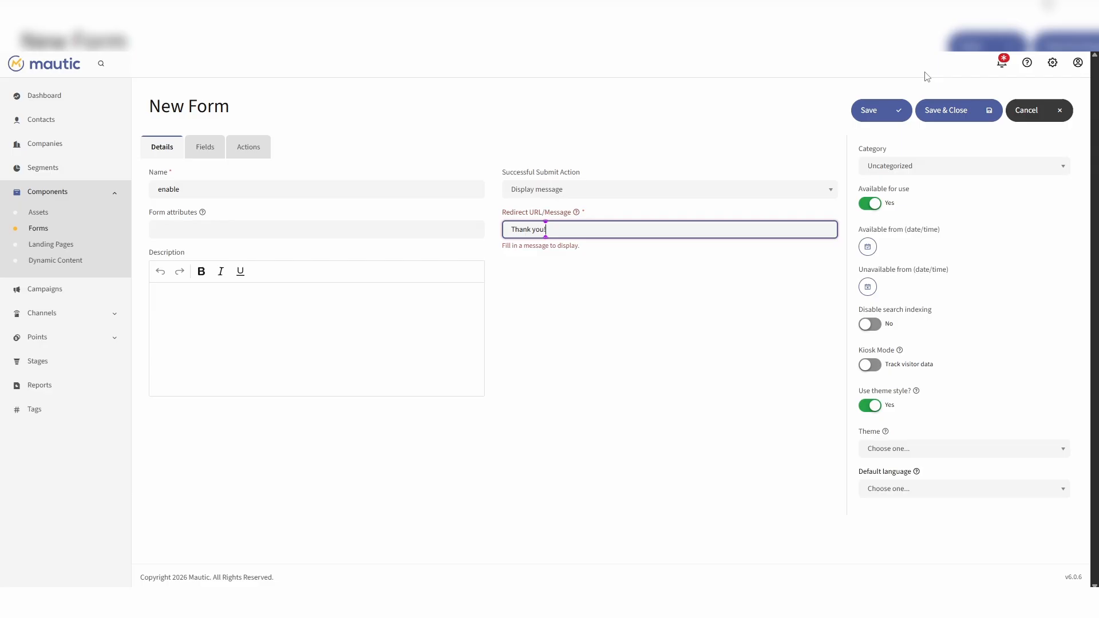
pyautogui.click(928, 107)
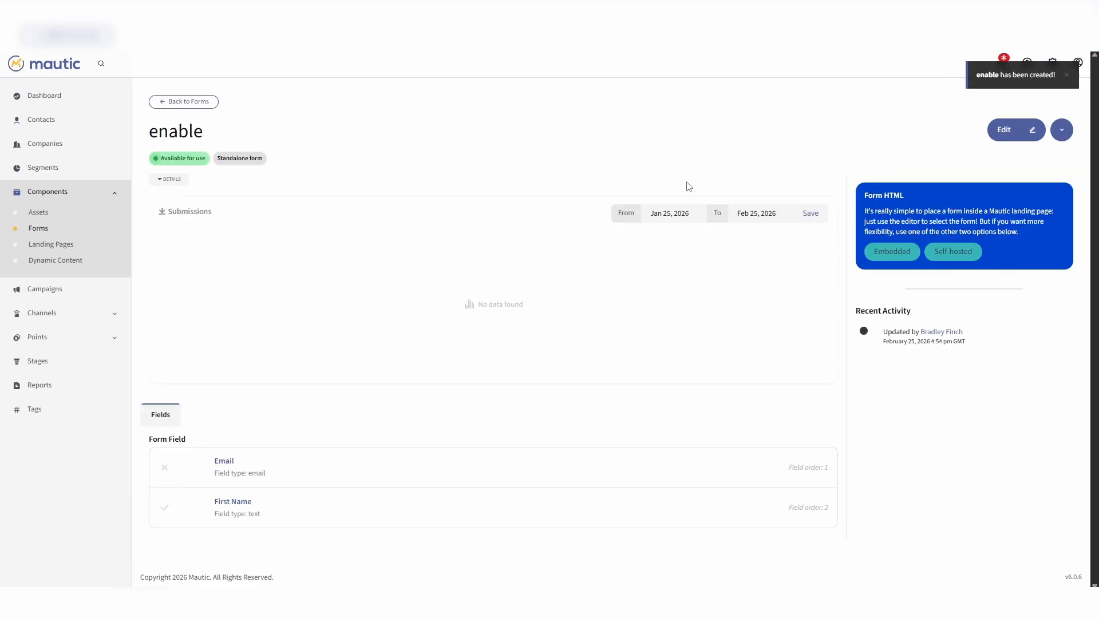
# View the form's embedded and self-hosted HTML code options, including the form content code for the document body.
pyautogui.click(892, 251)
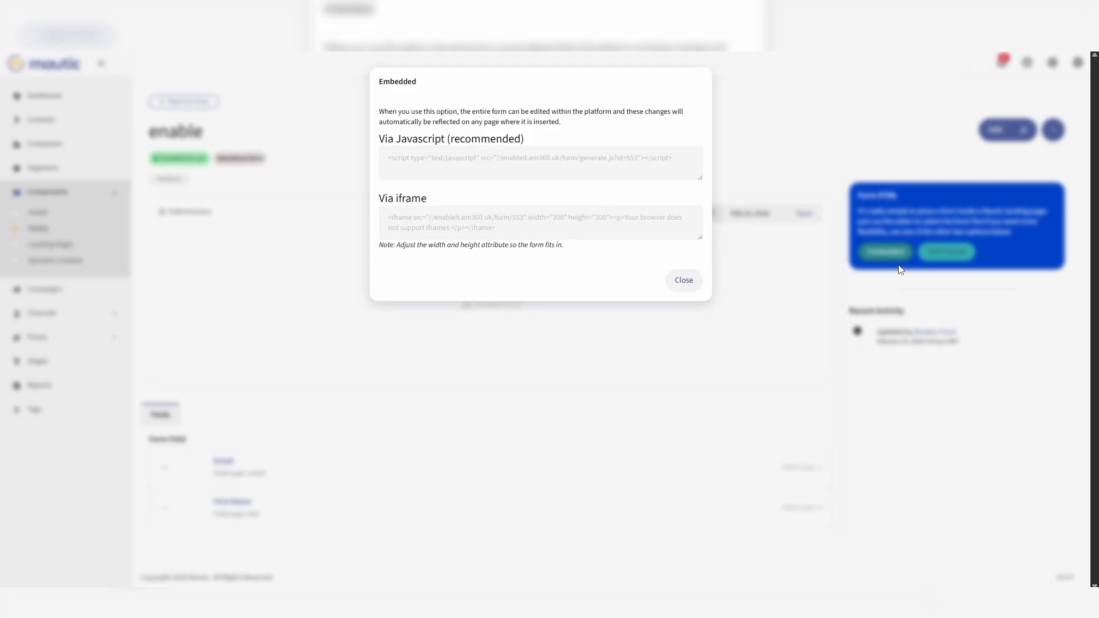
pyautogui.click(681, 281)
pyautogui.click(952, 252)
pyautogui.click(500, 315)
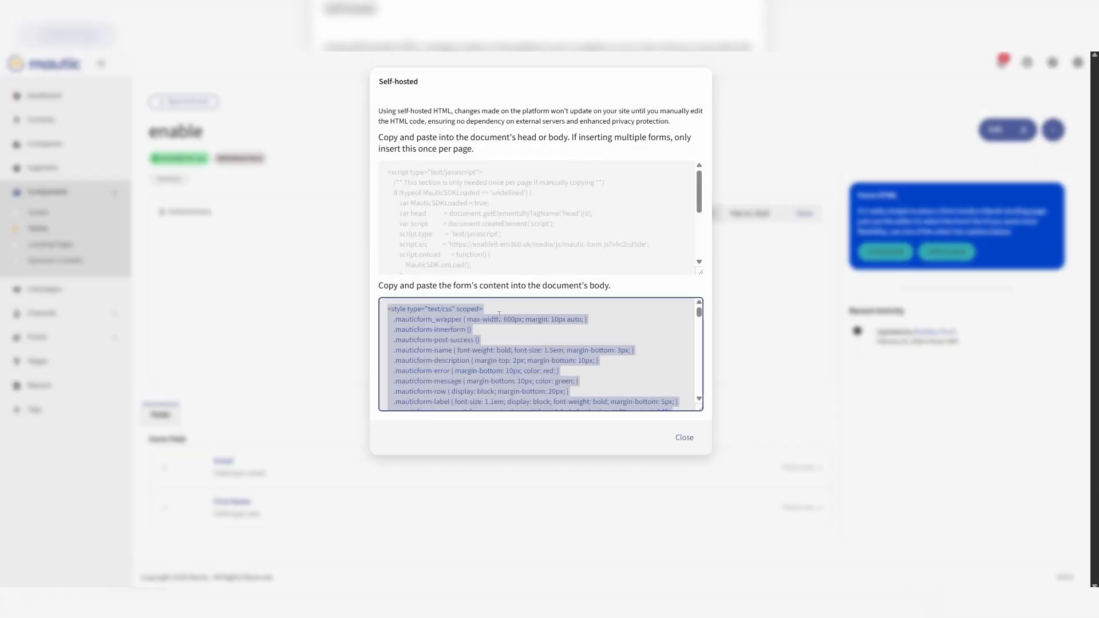
pyautogui.click(684, 438)
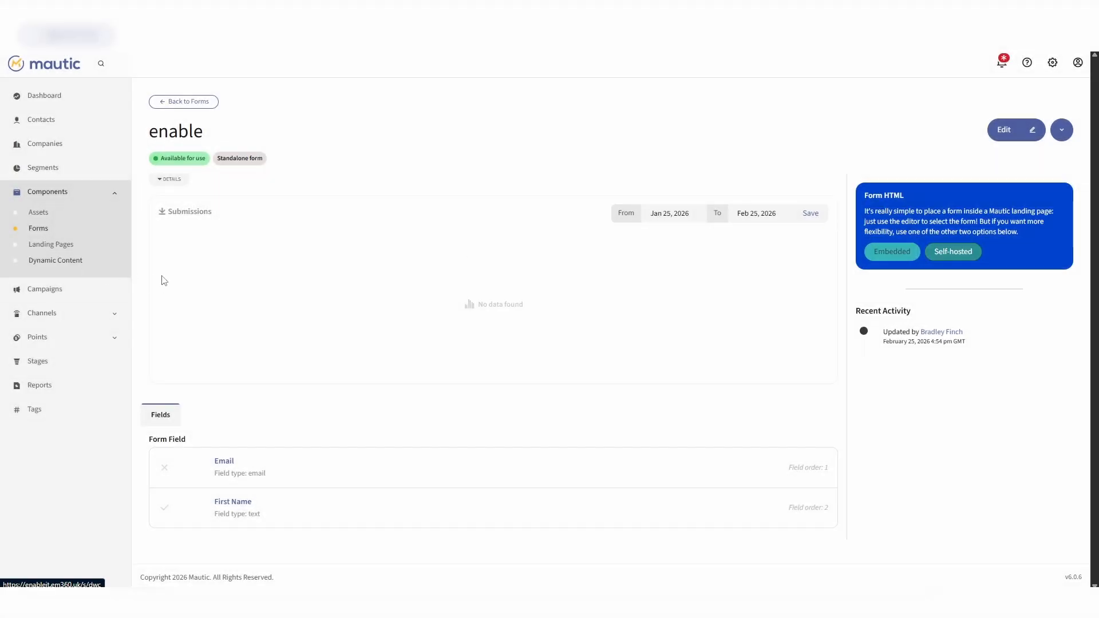
# Start a new landing page and title it enable test.
pyautogui.click(44, 228)
pyautogui.click(51, 244)
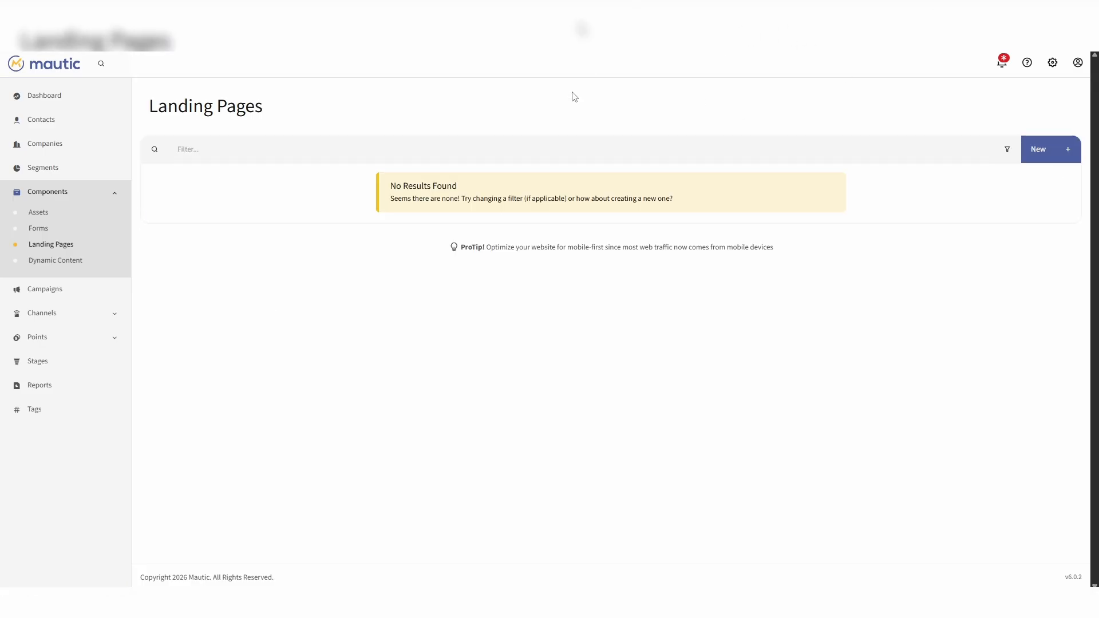
pyautogui.click(1058, 150)
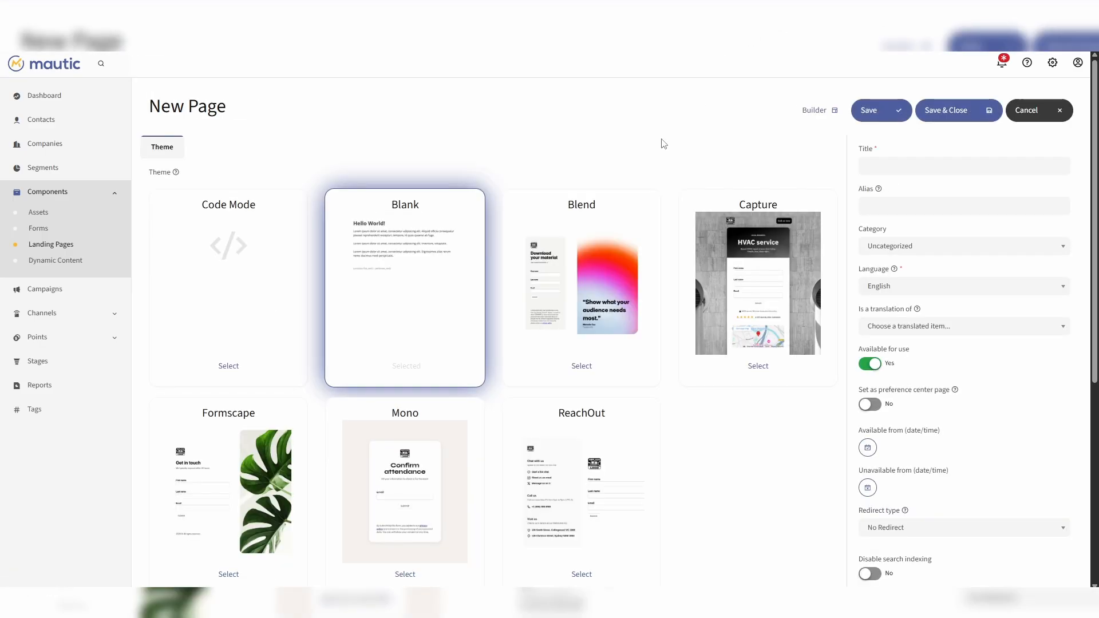
pyautogui.click(880, 163)
pyautogui.write('enable test')
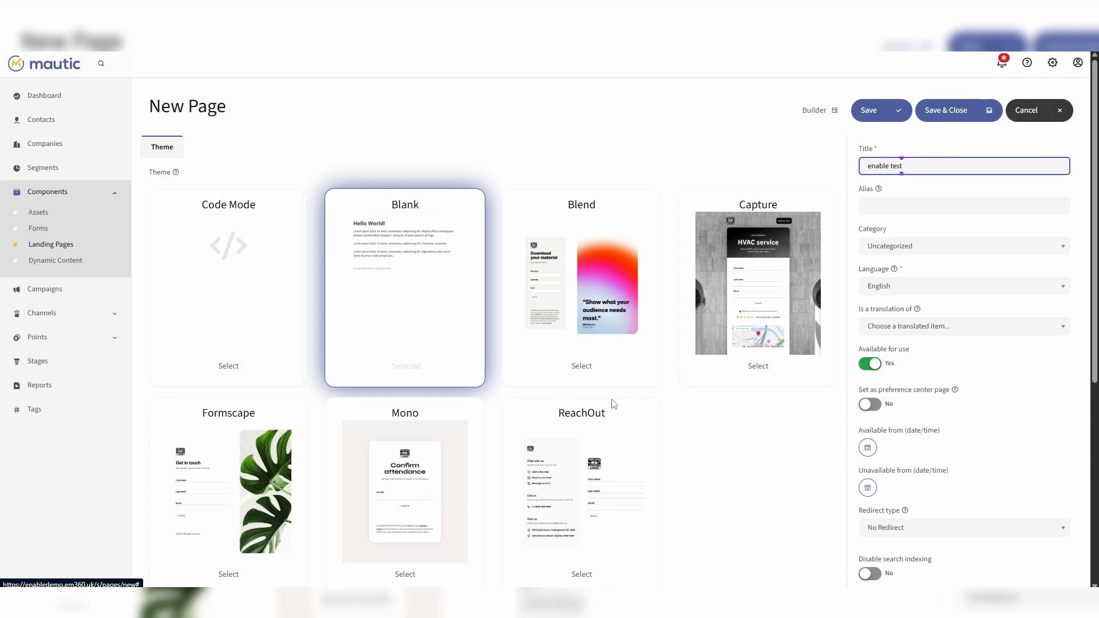
# Choose the Capture theme for the landing page and open it in the builder.
pyautogui.scroll(-3, 614, 404)
pyautogui.scroll(3, 675, 301)
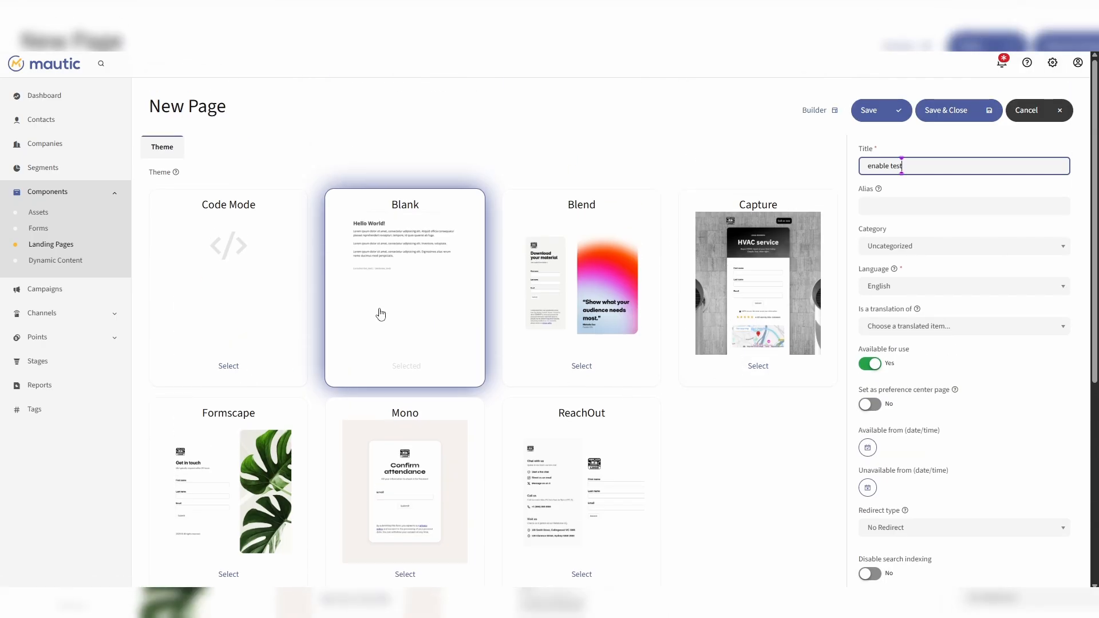
pyautogui.click(754, 380)
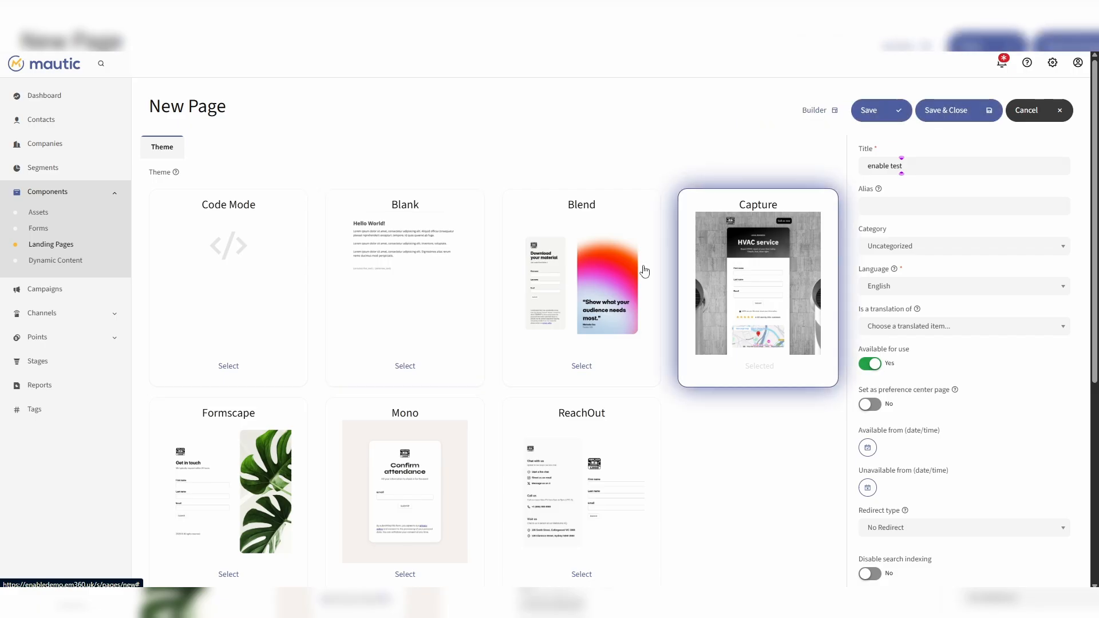
pyautogui.click(824, 111)
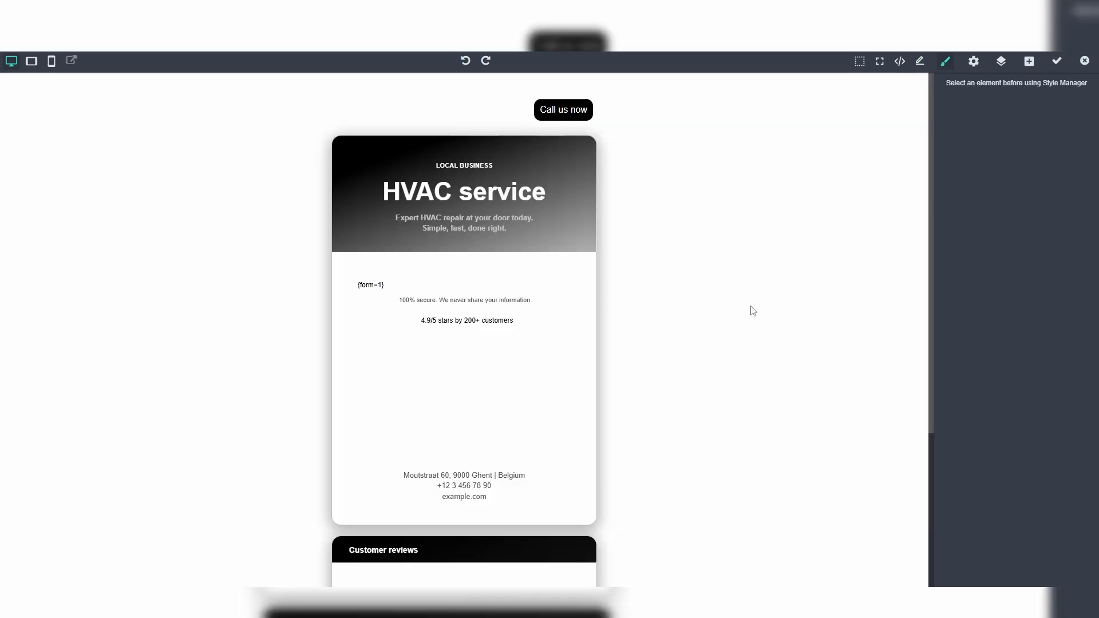
# Examine the page template, the image selection for its logo, and the content blocks available in the builder.
pyautogui.scroll(-4, 627, 288)
pyautogui.scroll(5, 635, 283)
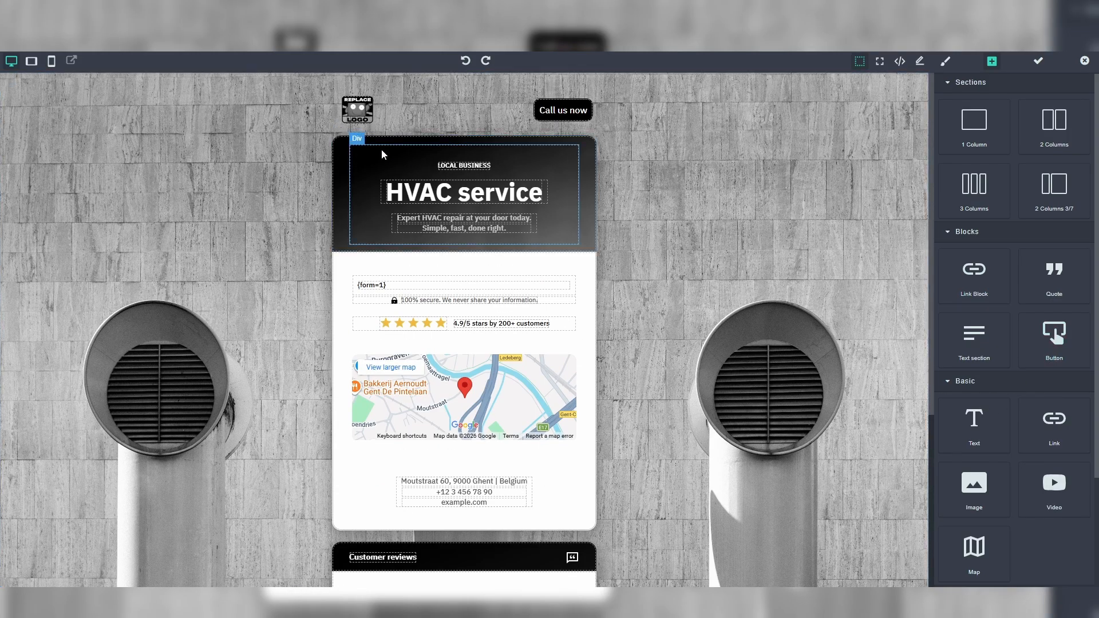
pyautogui.doubleClick(359, 111)
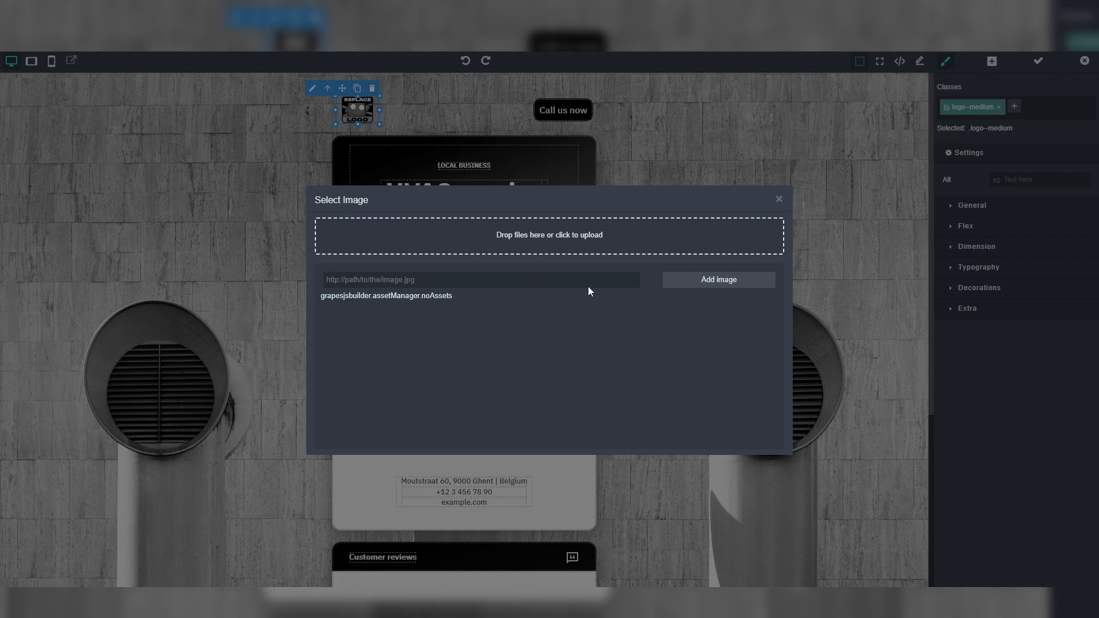
pyautogui.click(780, 200)
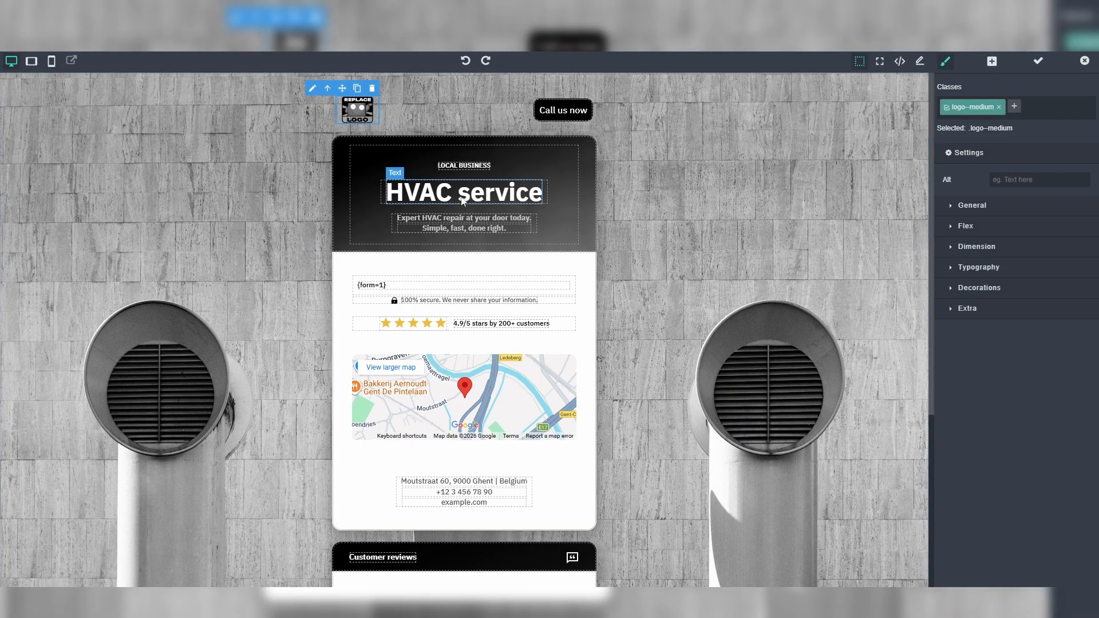
pyautogui.click(992, 62)
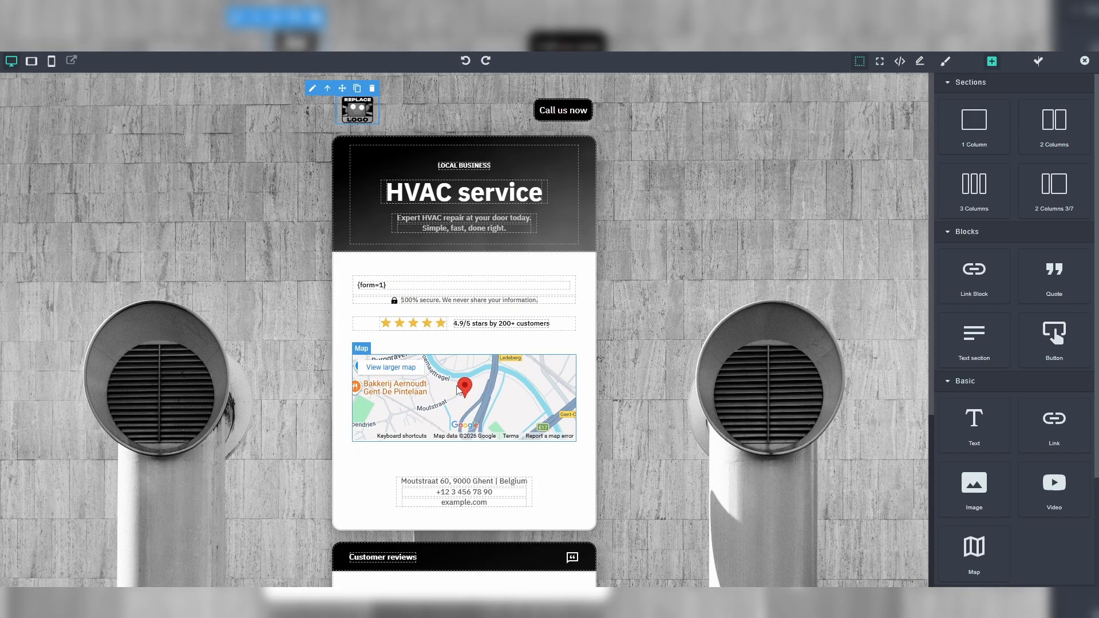
# Replace the map in the page template with an empty image block, without choosing an image.
pyautogui.click(462, 378)
pyautogui.click(569, 349)
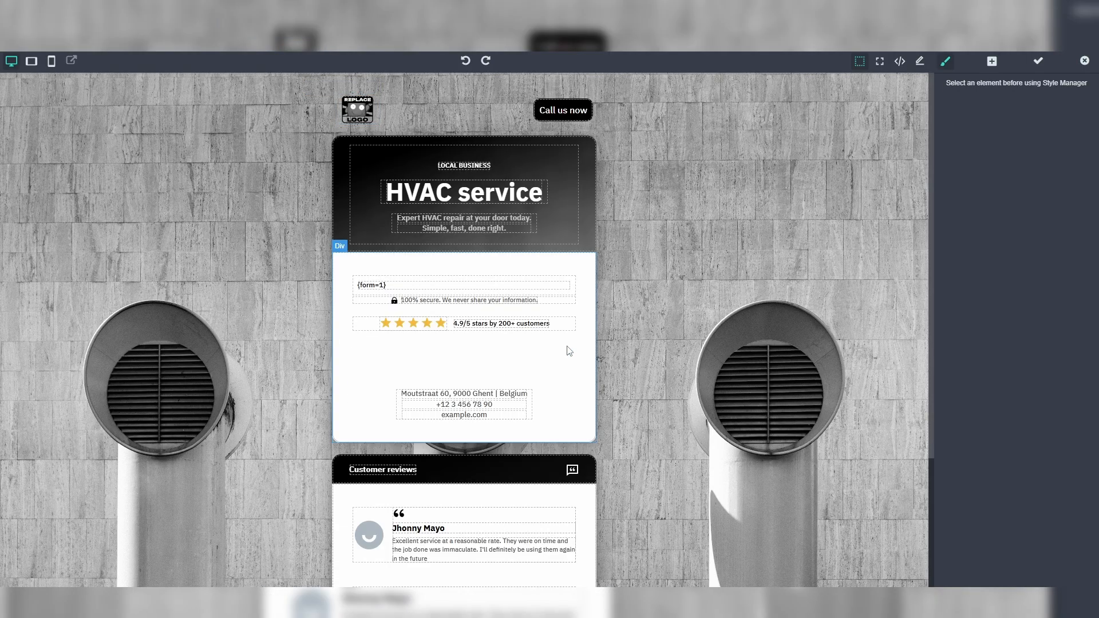
pyautogui.click(992, 61)
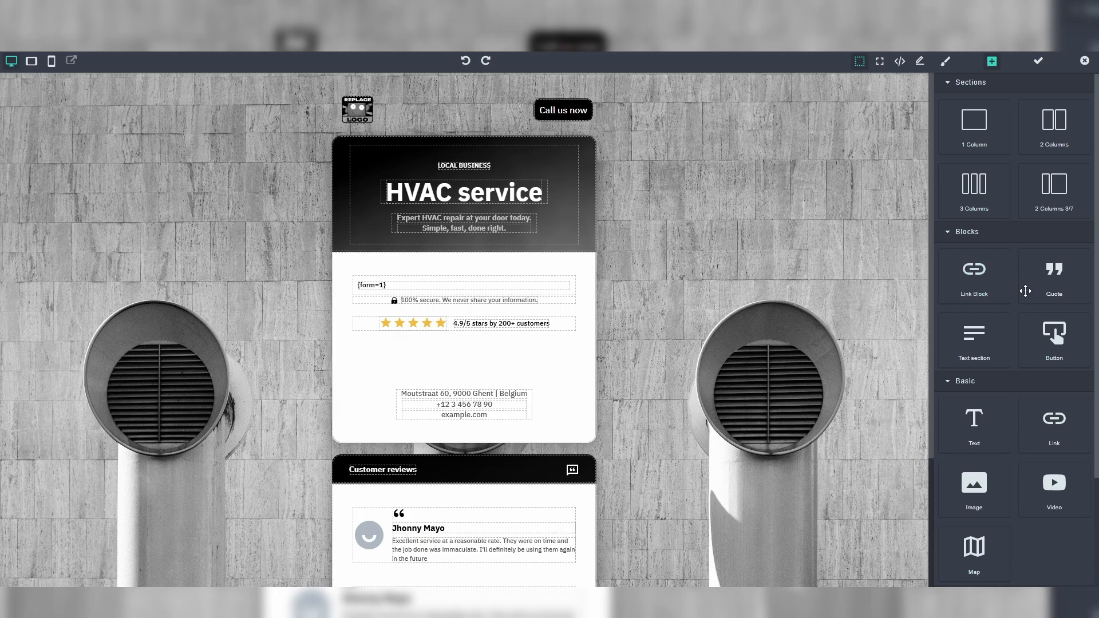
pyautogui.moveTo(989, 493); pyautogui.dragTo(488, 338)
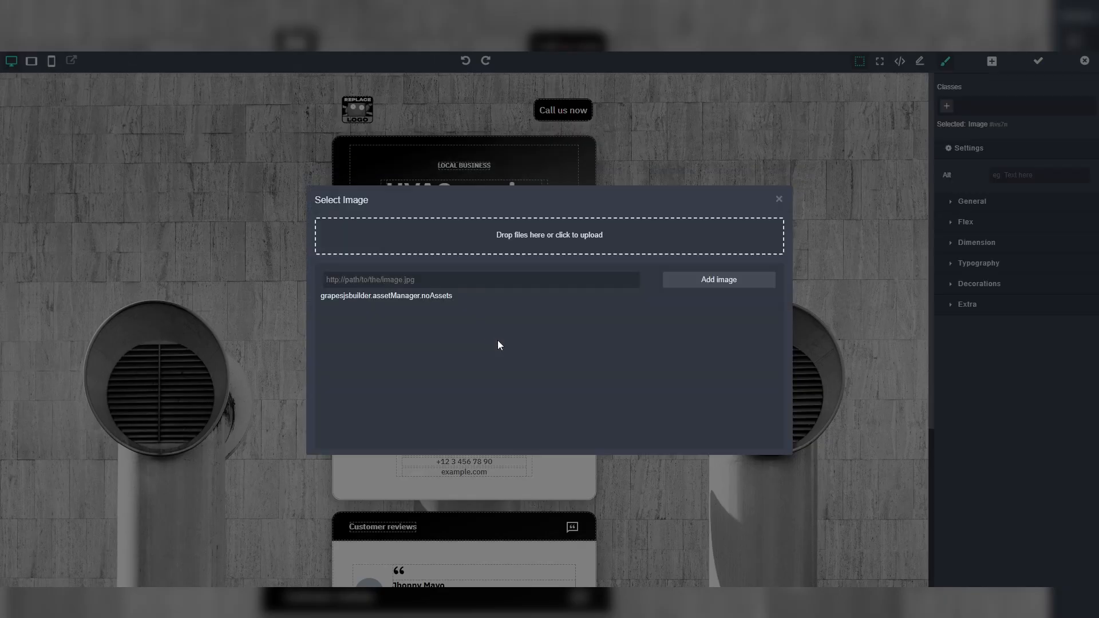
pyautogui.click(780, 200)
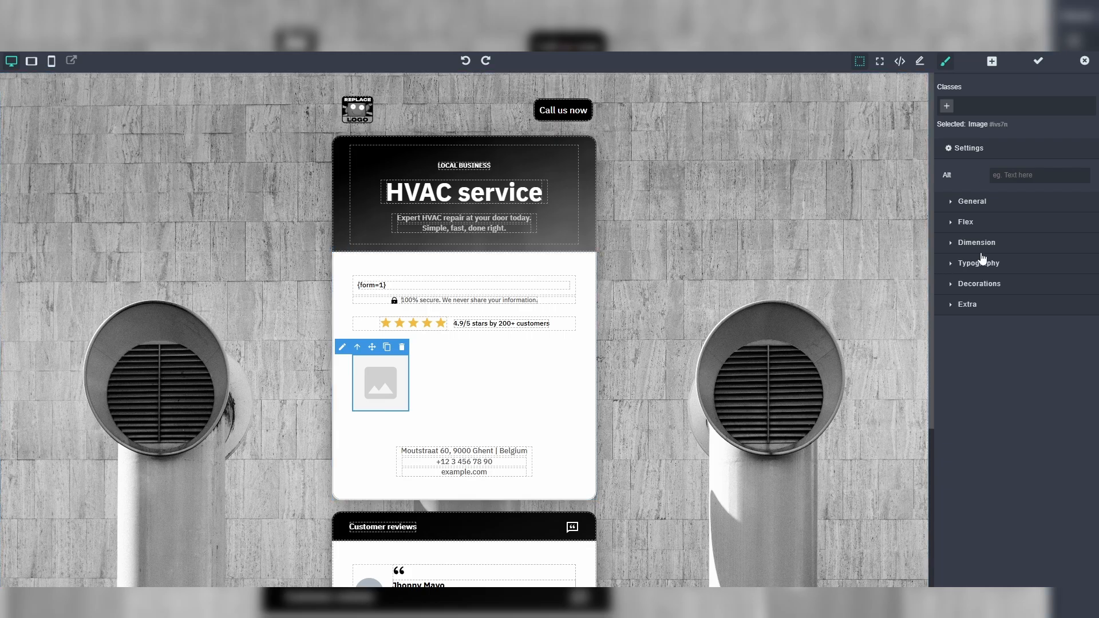
# Examine the General and Typography style settings of the image block, check the page wrapper's settings, and close the page builder.
pyautogui.click(975, 203)
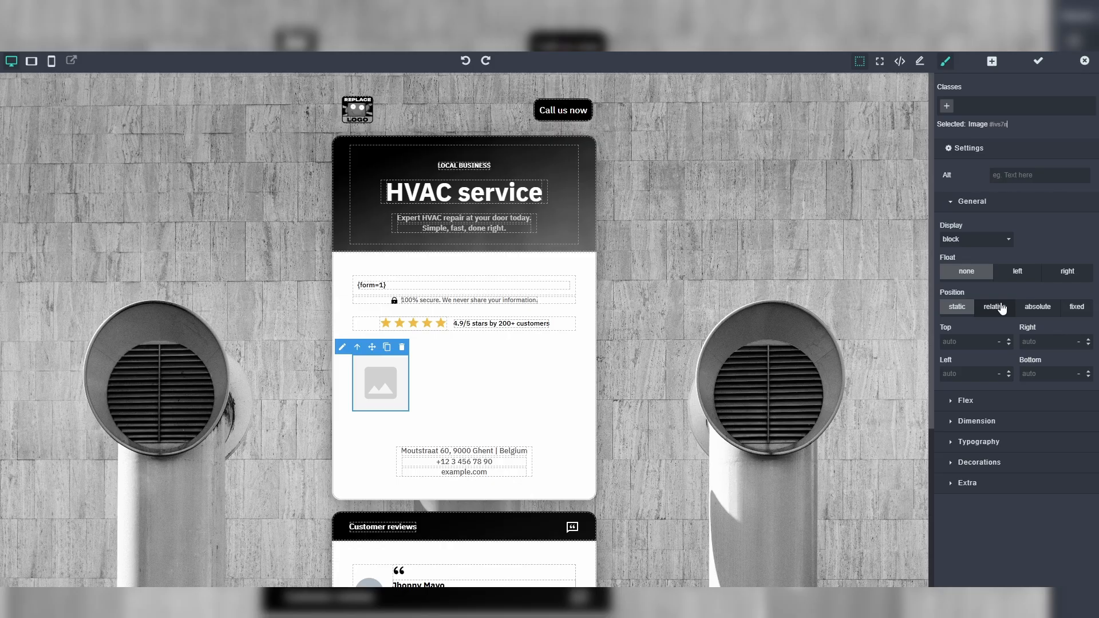
pyautogui.click(980, 445)
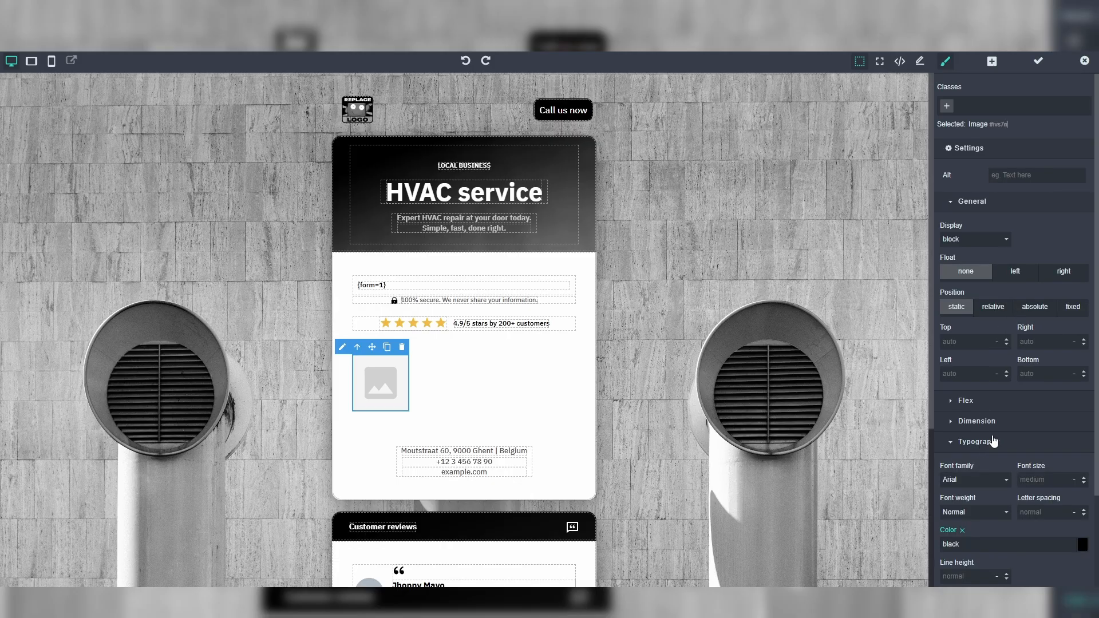
pyautogui.click(994, 438)
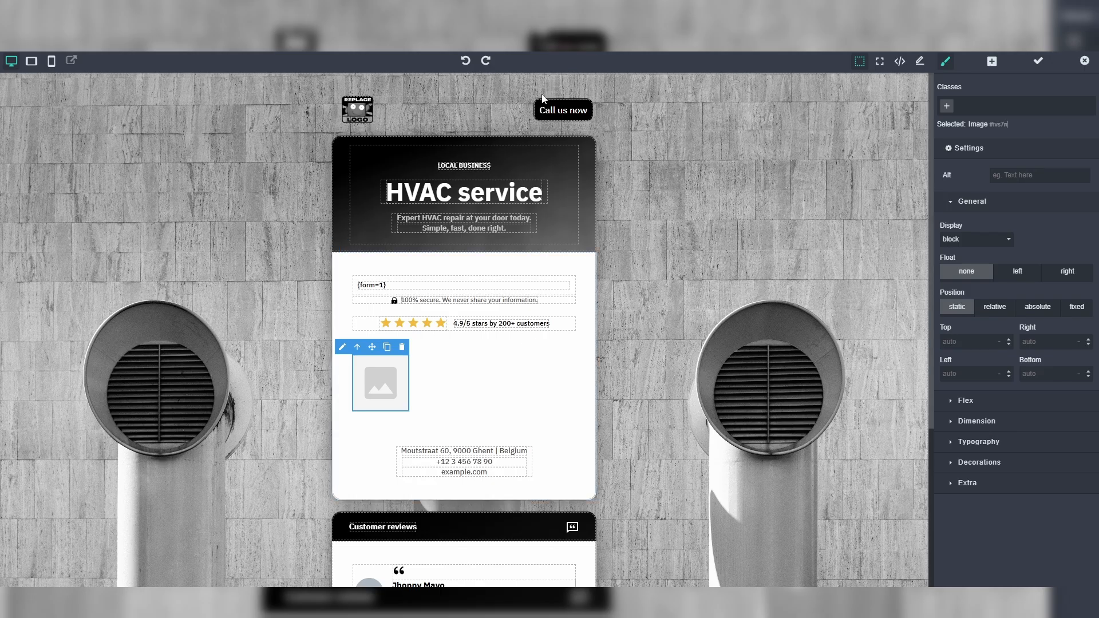
pyautogui.scroll(-2, 589, 230)
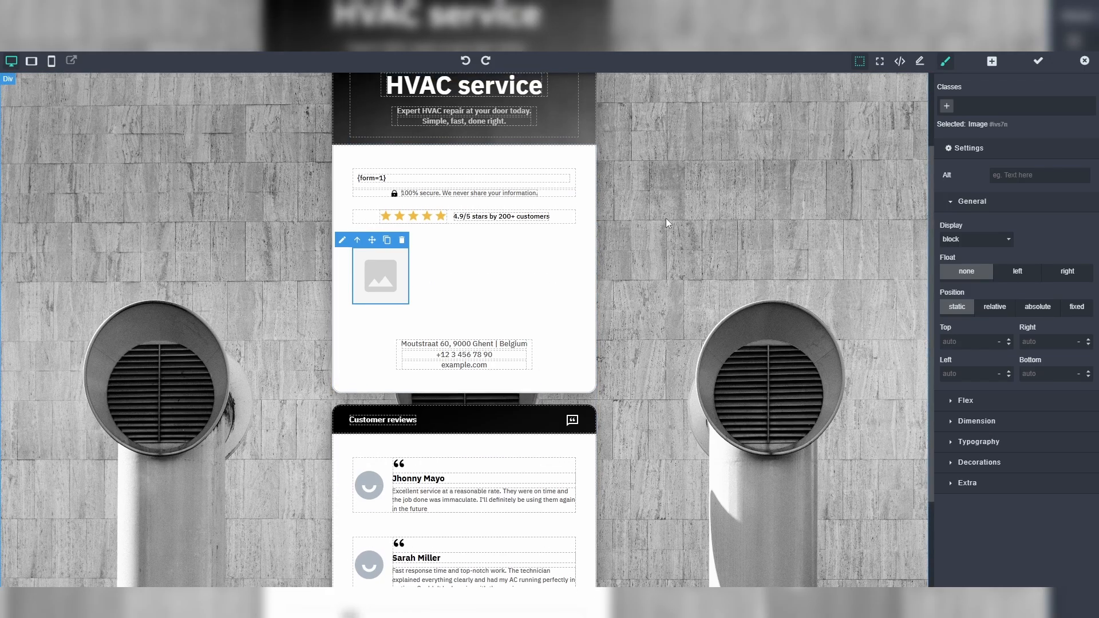
pyautogui.scroll(2, 665, 218)
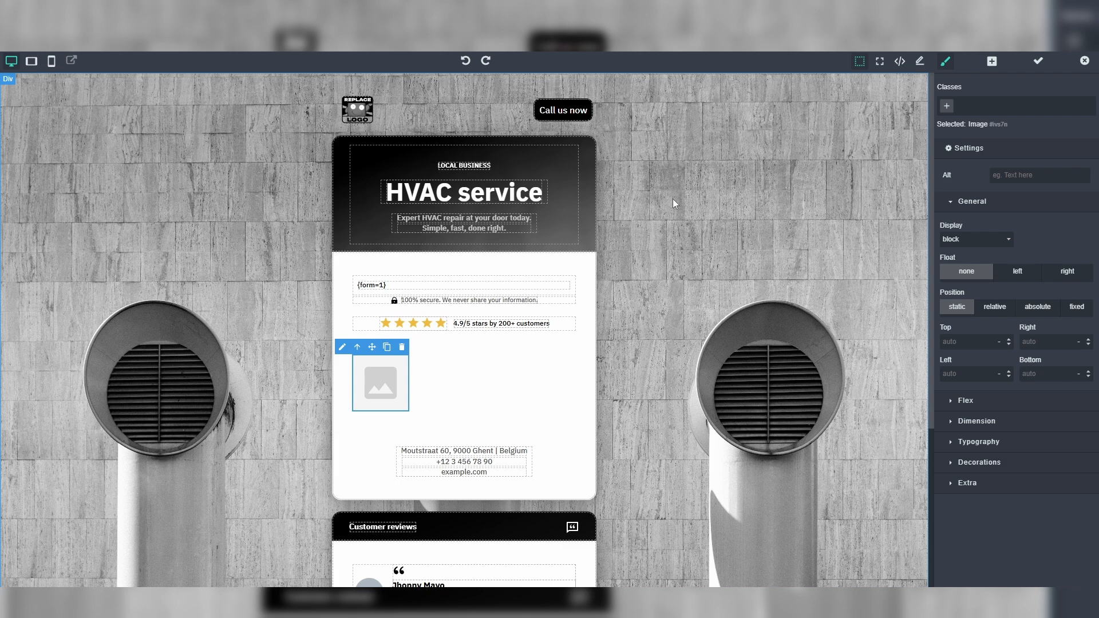
pyautogui.click(764, 212)
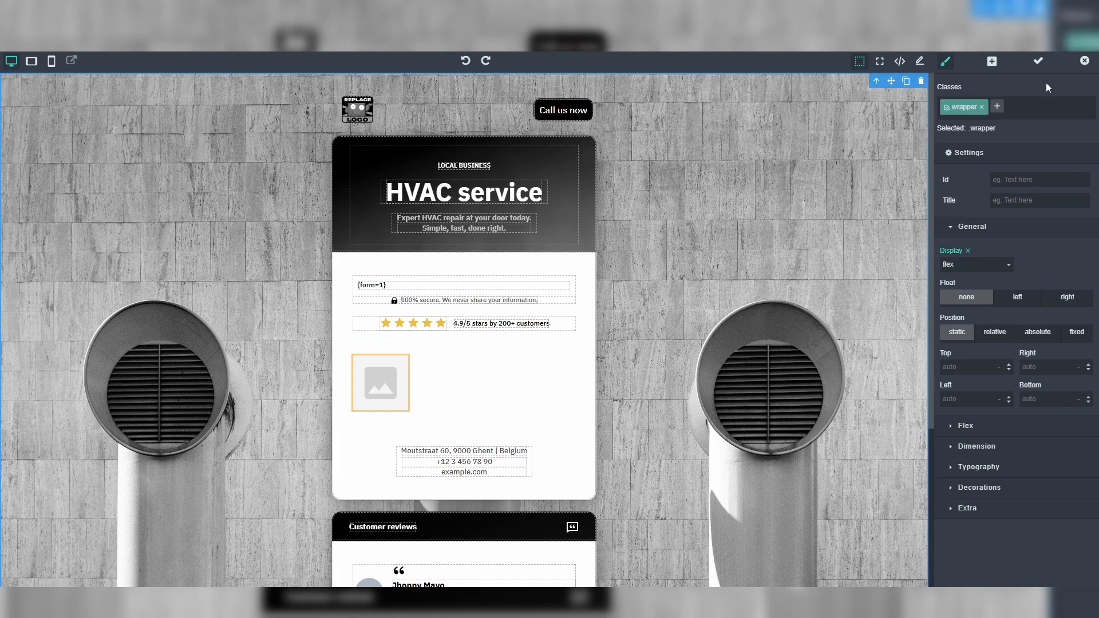
pyautogui.click(1085, 60)
# Start a new campaign named enable test and launch its campaign builder.
pyautogui.click(67, 298)
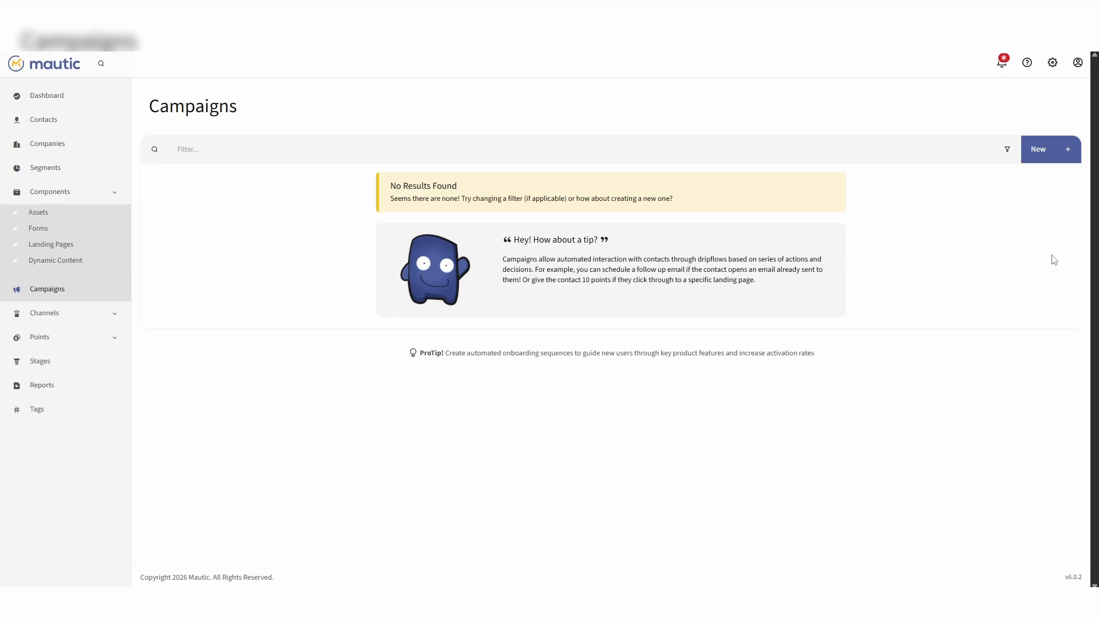
pyautogui.click(1063, 149)
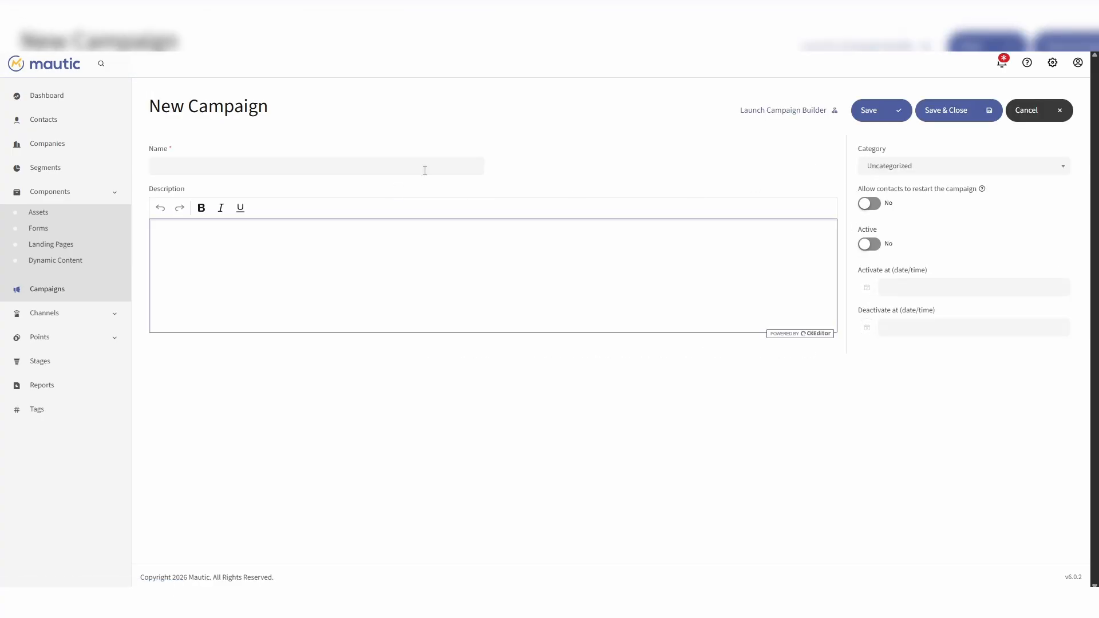
pyautogui.click(433, 166)
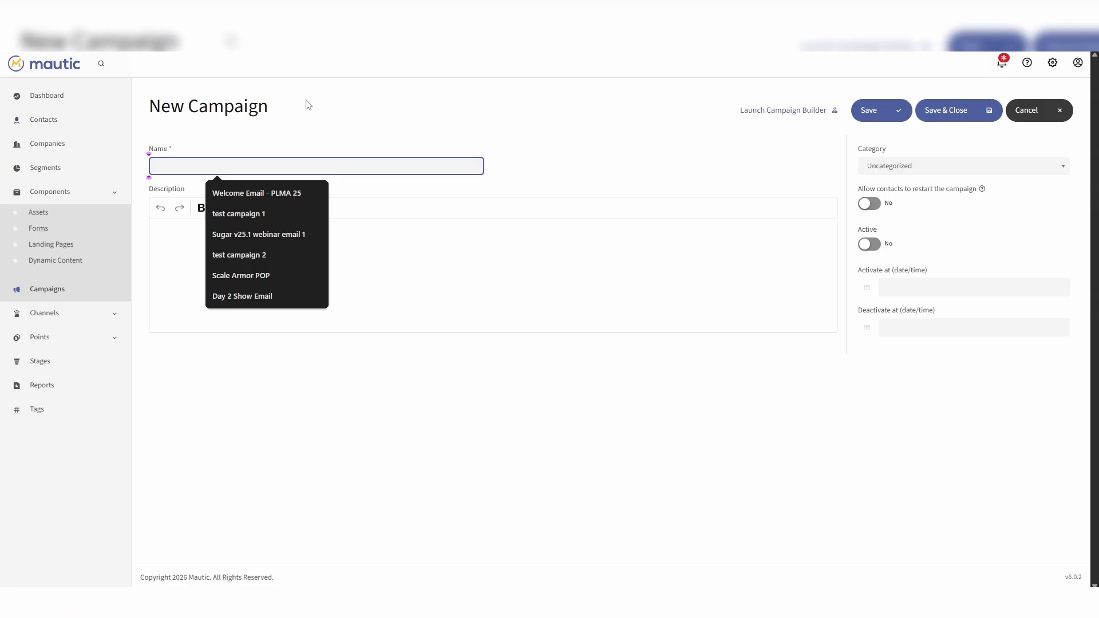
pyautogui.write('enable test')
pyautogui.click(558, 141)
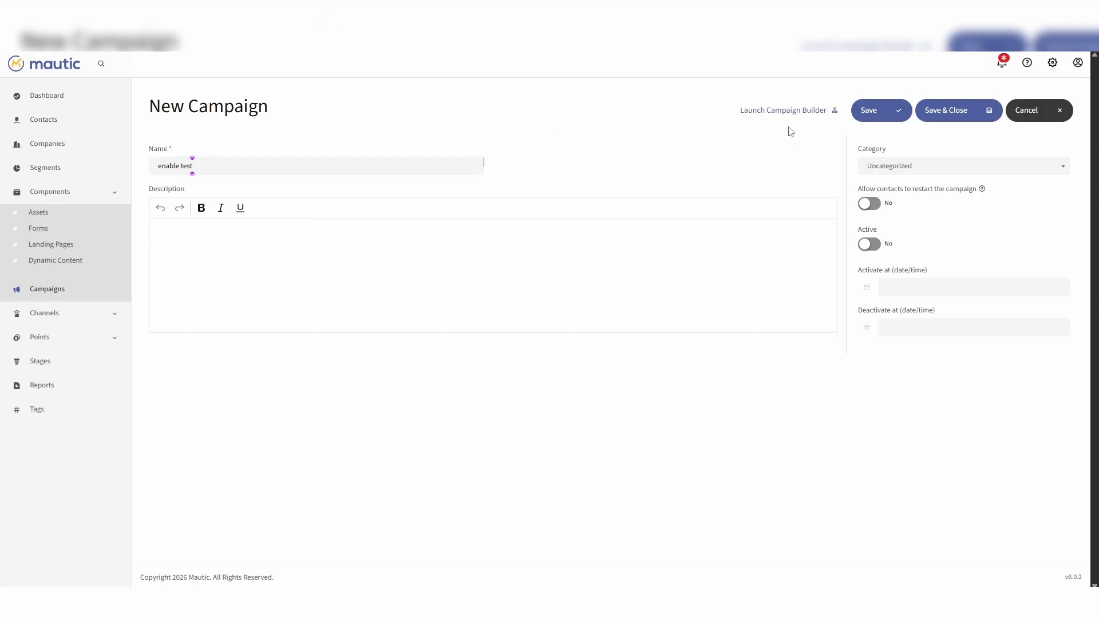
pyautogui.click(803, 114)
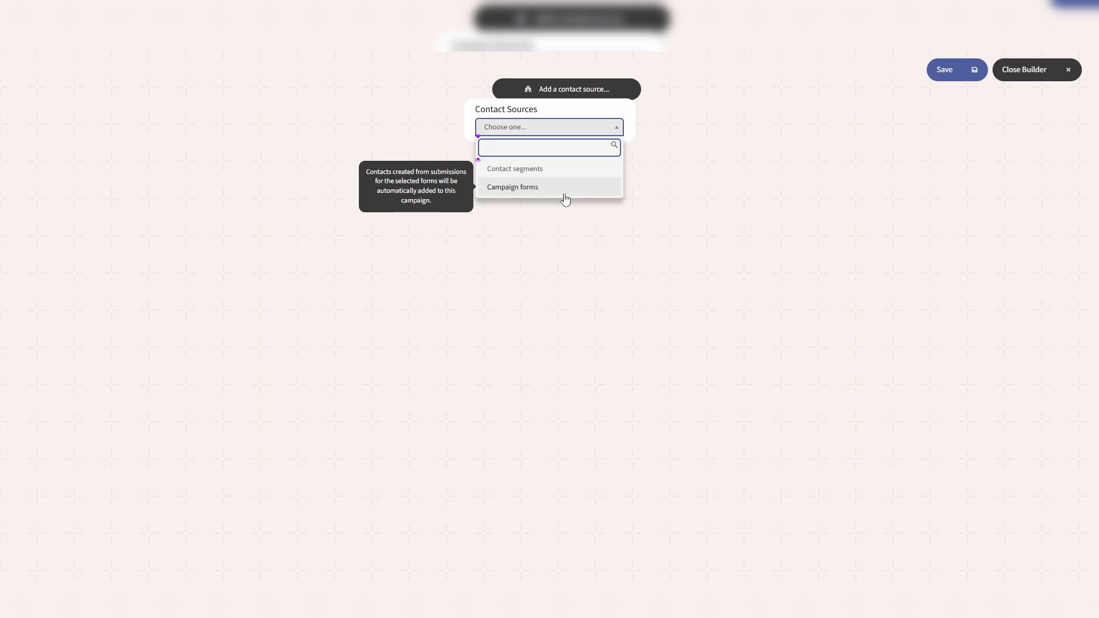
# Add the enable.services contact segment as the campaign's contact source.
pyautogui.click(577, 174)
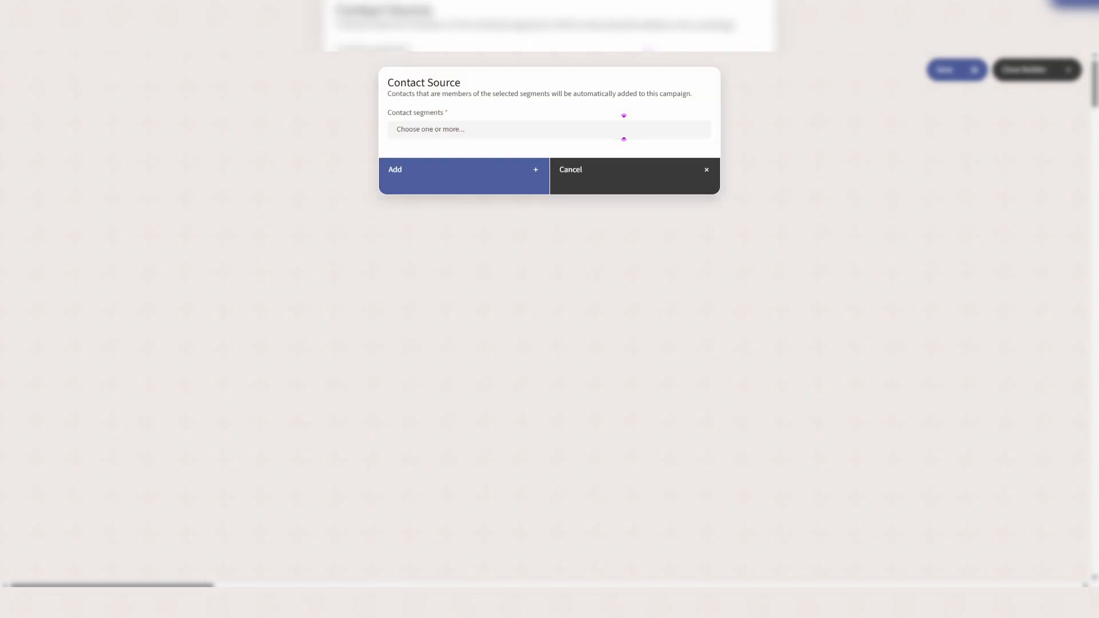
pyautogui.click(436, 133)
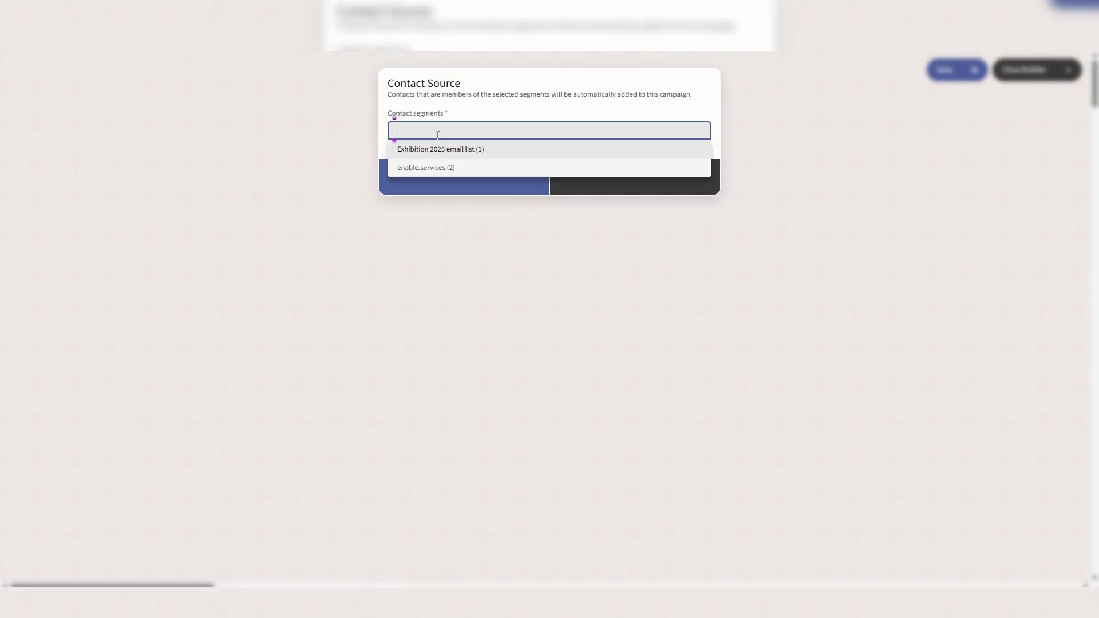
pyautogui.click(476, 168)
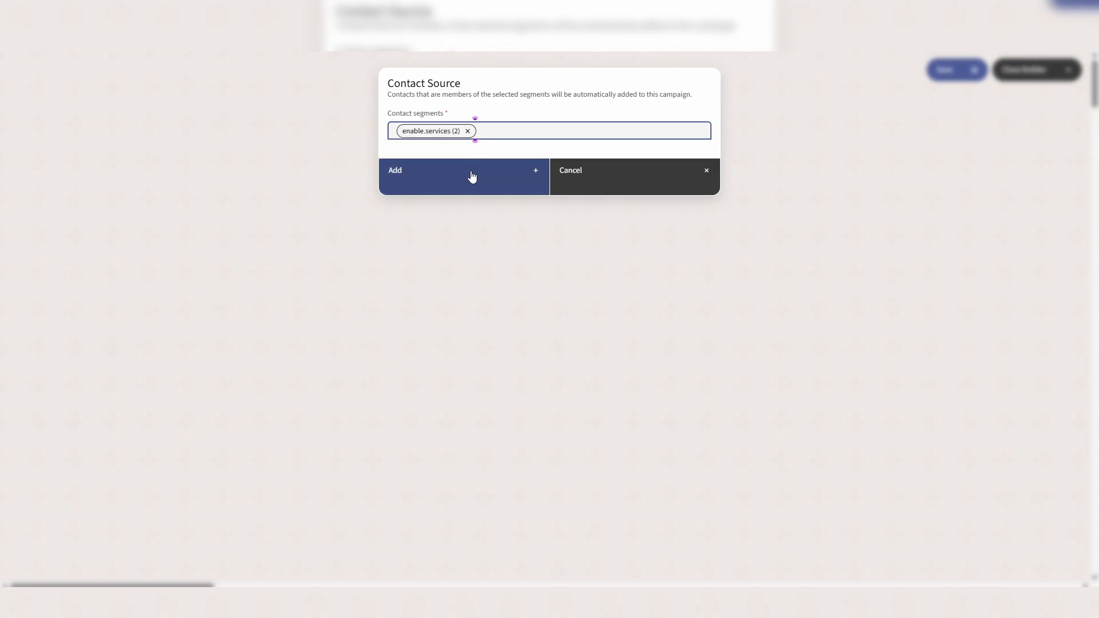
pyautogui.click(472, 176)
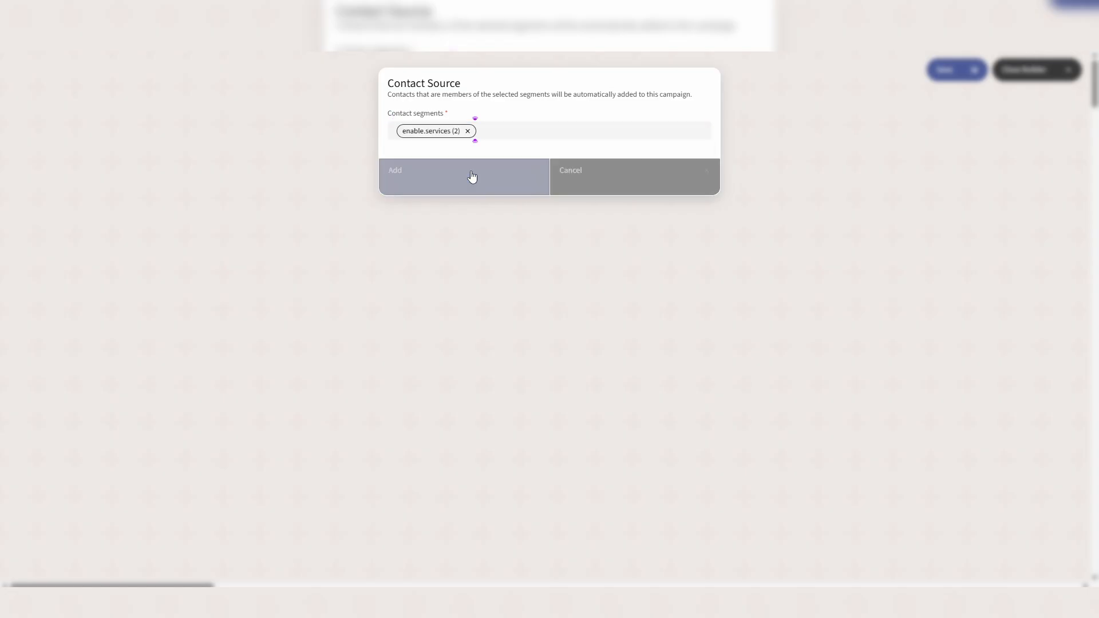
# Try to add an immediate Send email action named email 1 under the enable.services contact source.
pyautogui.click(567, 103)
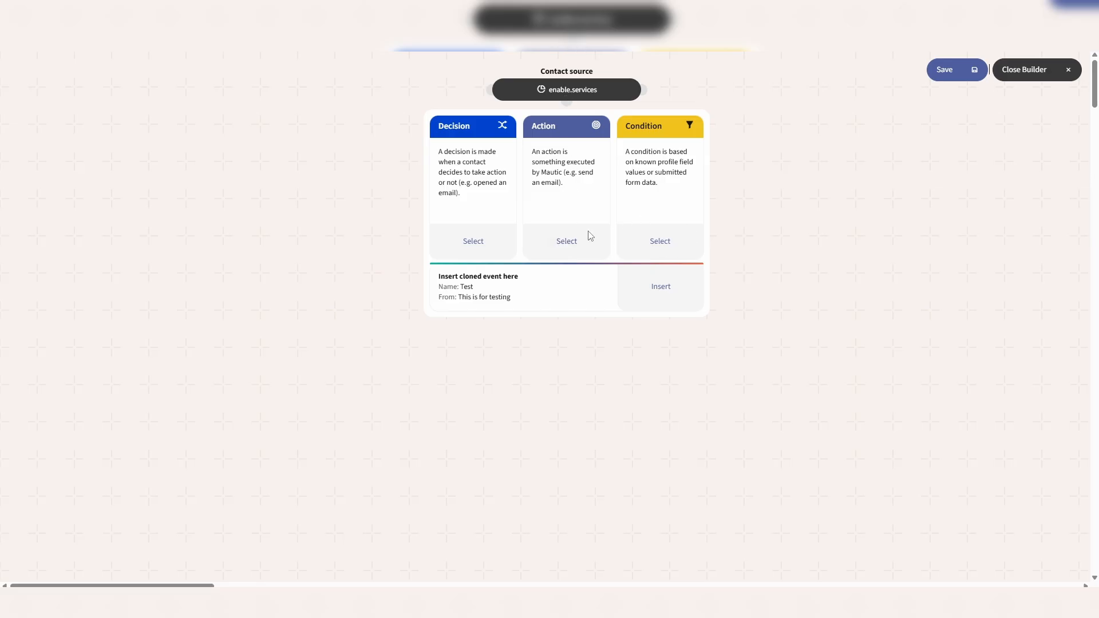
pyautogui.click(567, 241)
pyautogui.write('send')
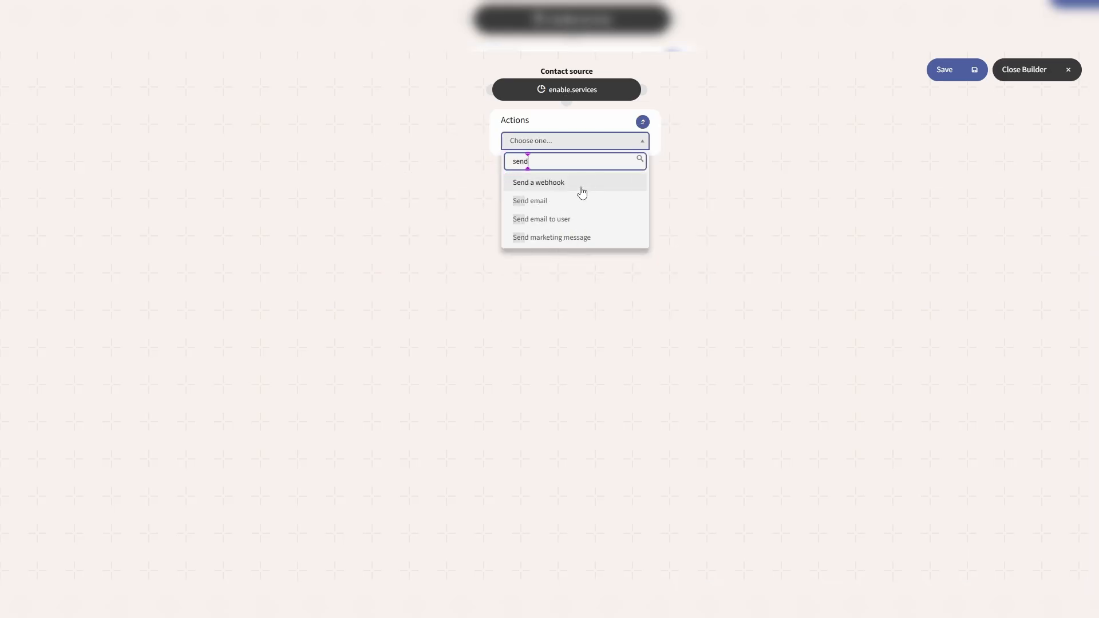
pyautogui.click(581, 201)
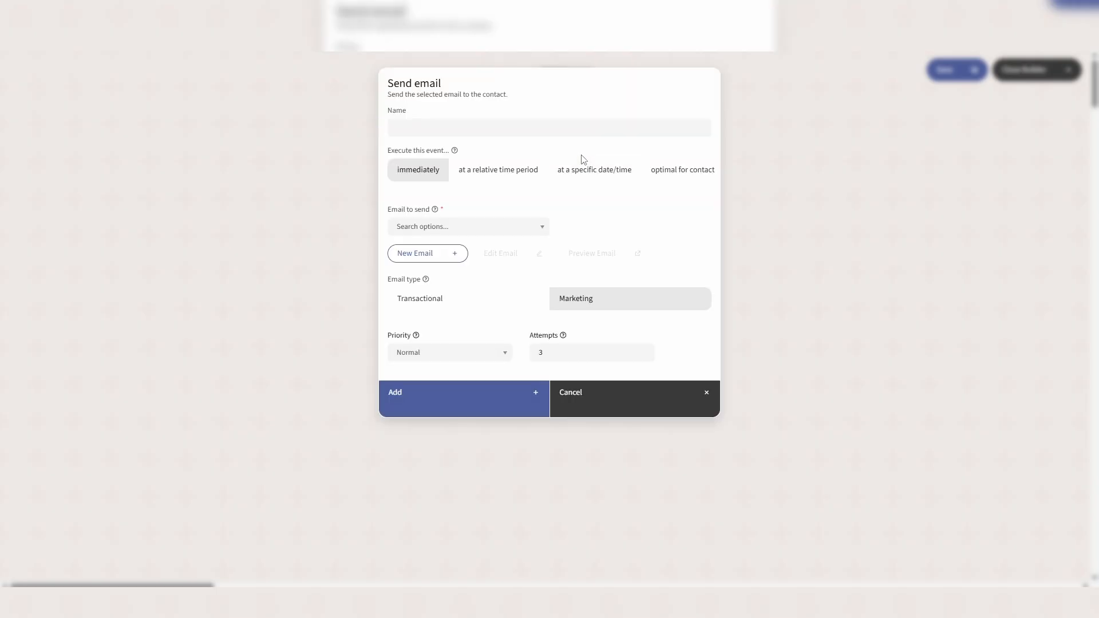
pyautogui.click(492, 134)
pyautogui.write('email 1')
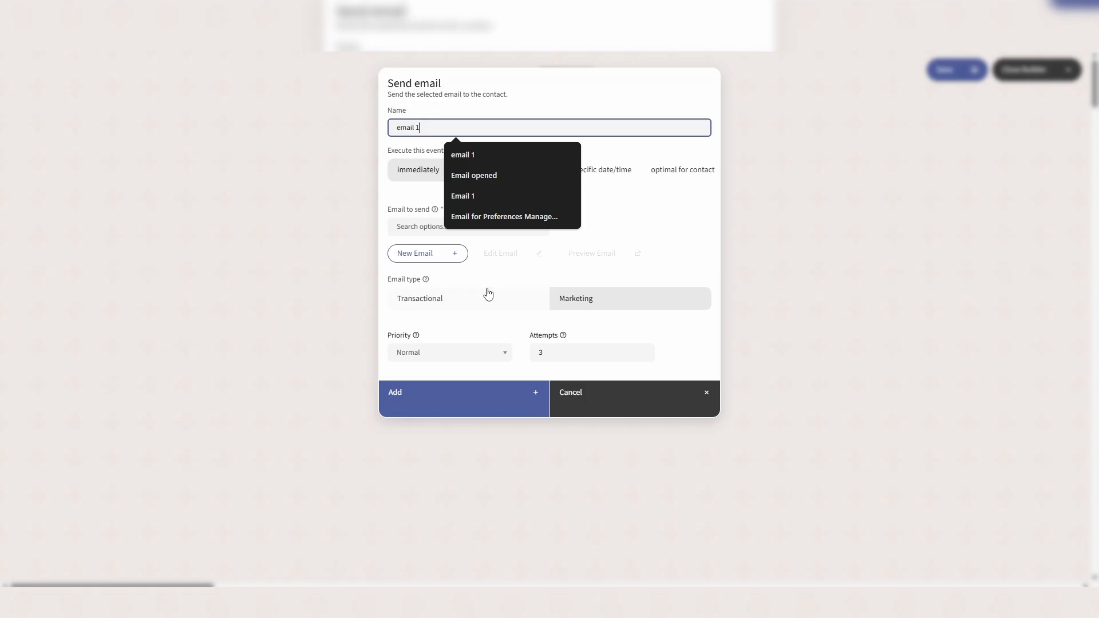
pyautogui.click(454, 257)
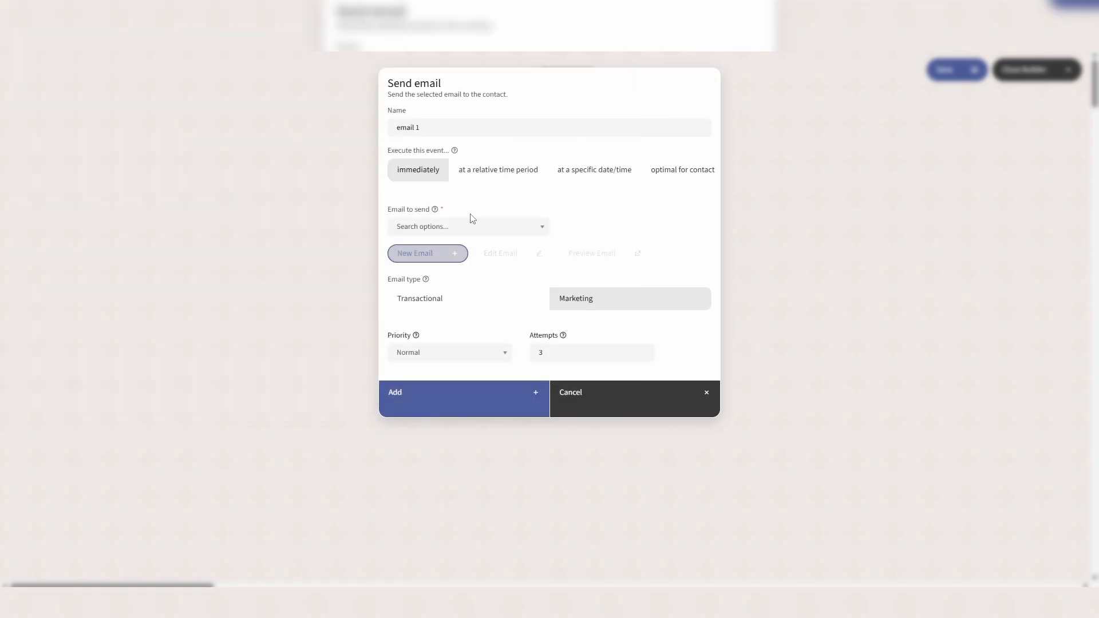
pyautogui.click(477, 235)
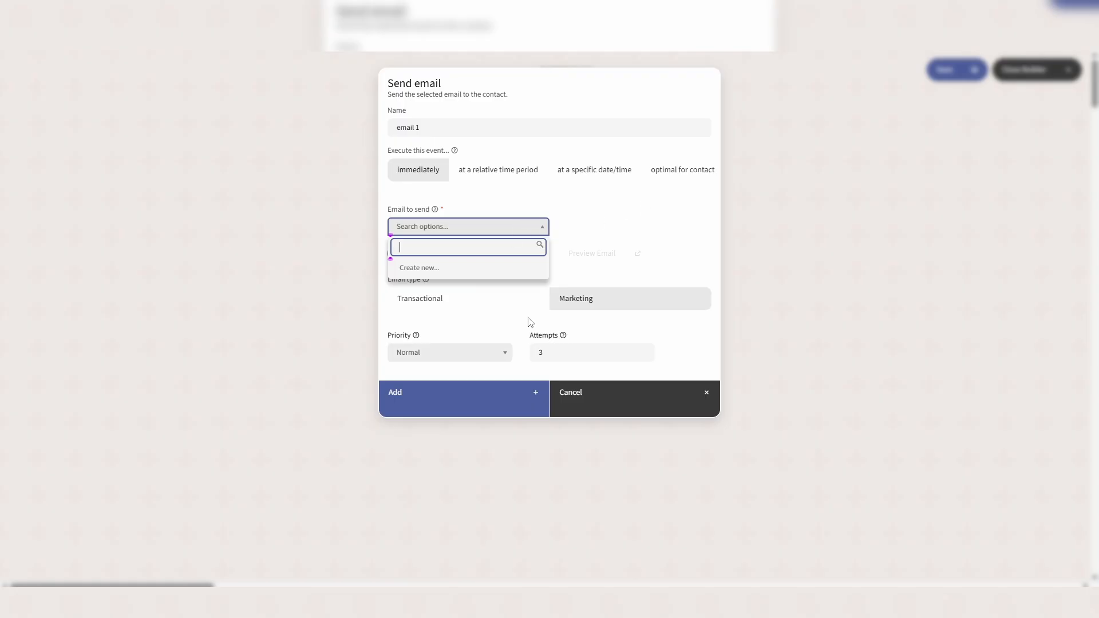
pyautogui.click(523, 392)
pyautogui.press('Escape')
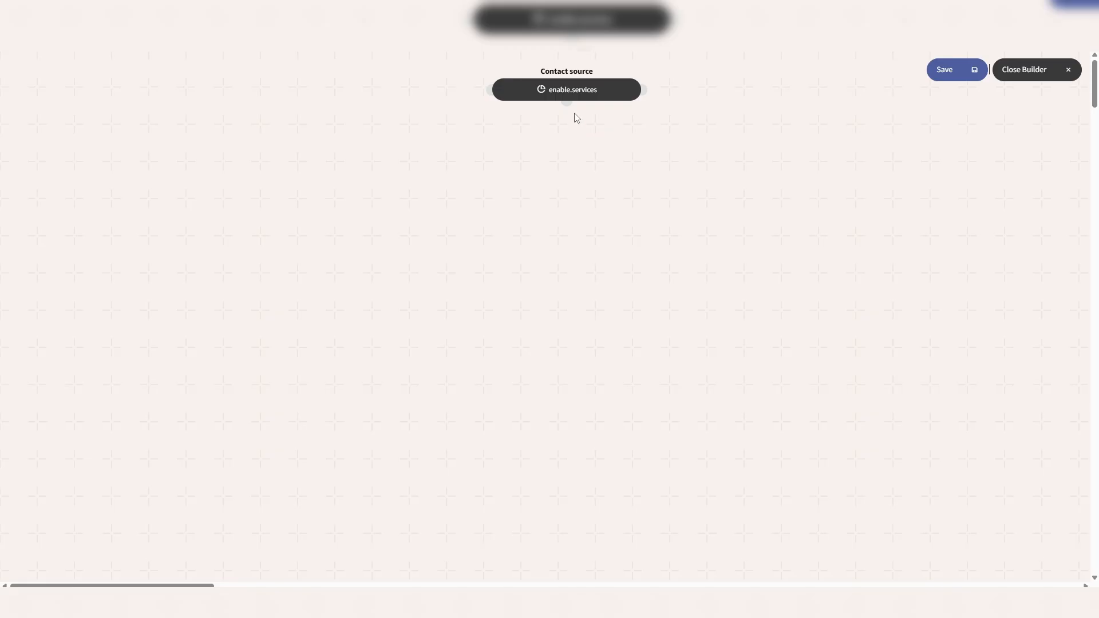
# View the decision types available under the enable.services contact source, and close the campaign builder.
pyautogui.click(567, 103)
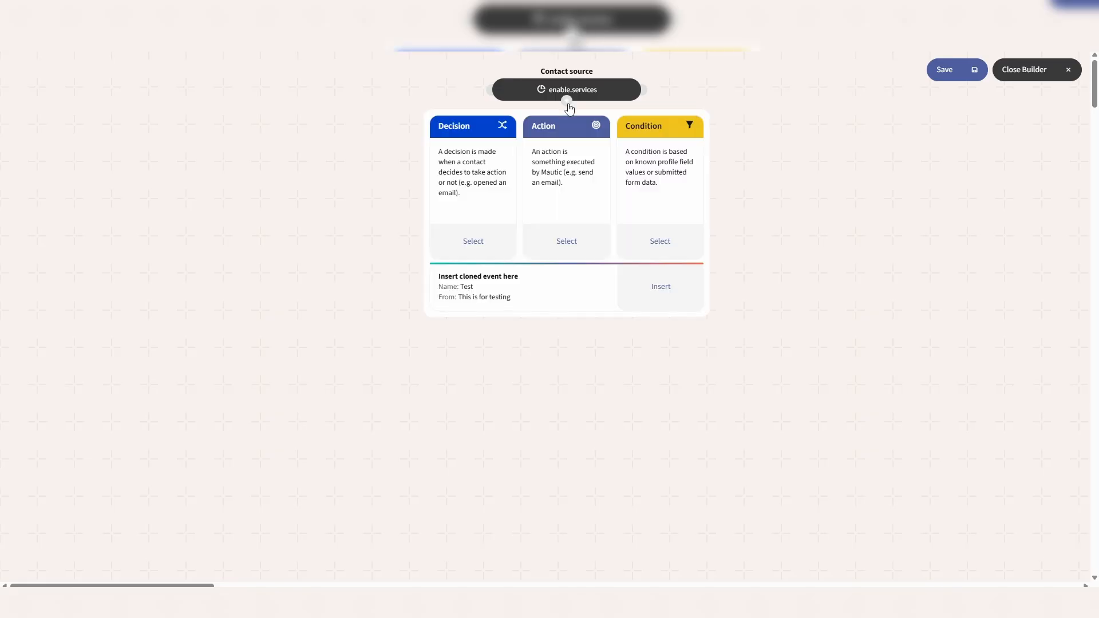
pyautogui.click(484, 242)
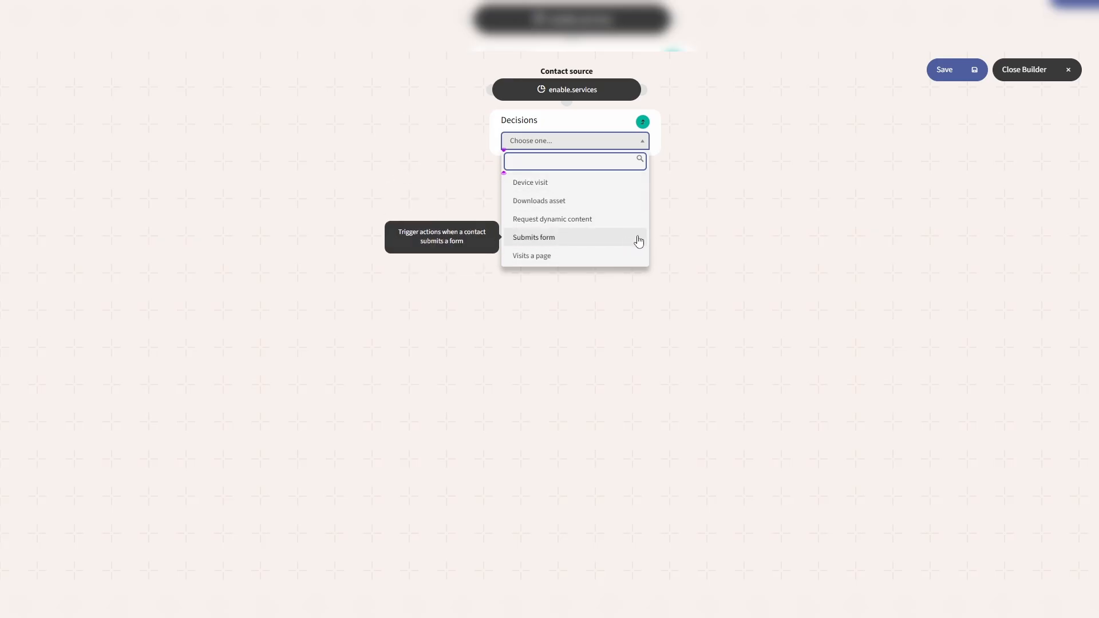
pyautogui.click(673, 250)
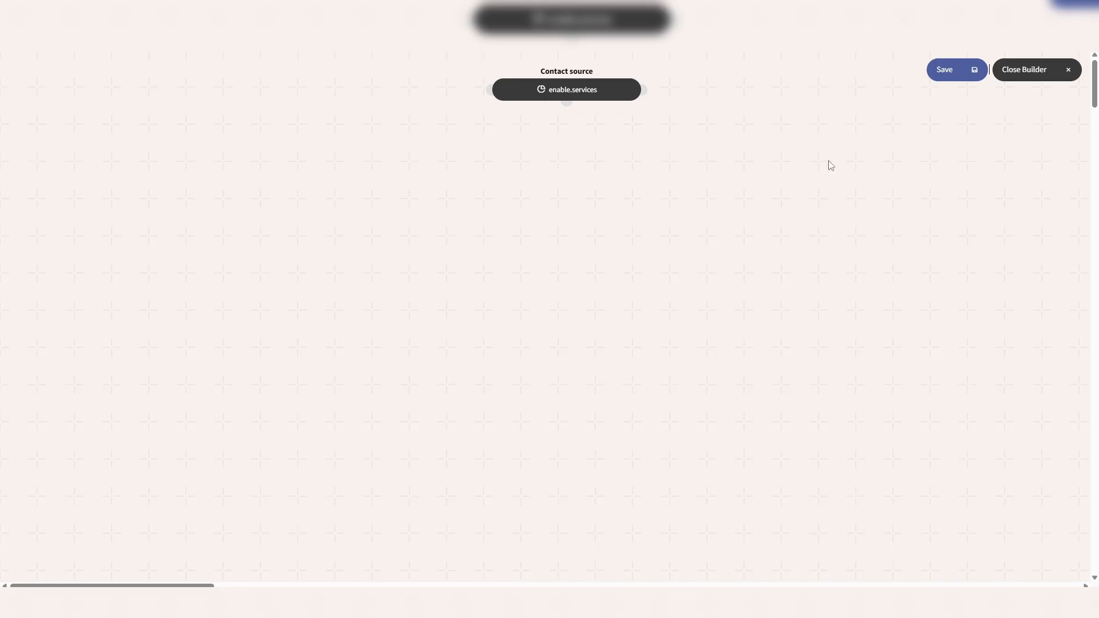
pyautogui.click(1021, 85)
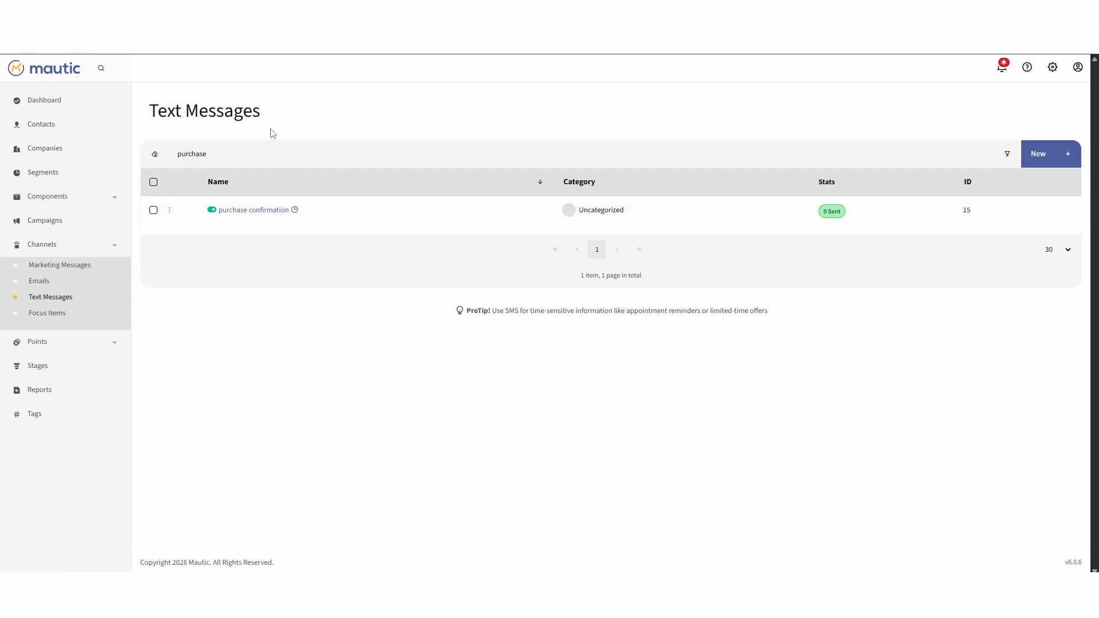
# Open the purchase confirmation text message for editing and examine its message text and sending options.
pyautogui.click(267, 220)
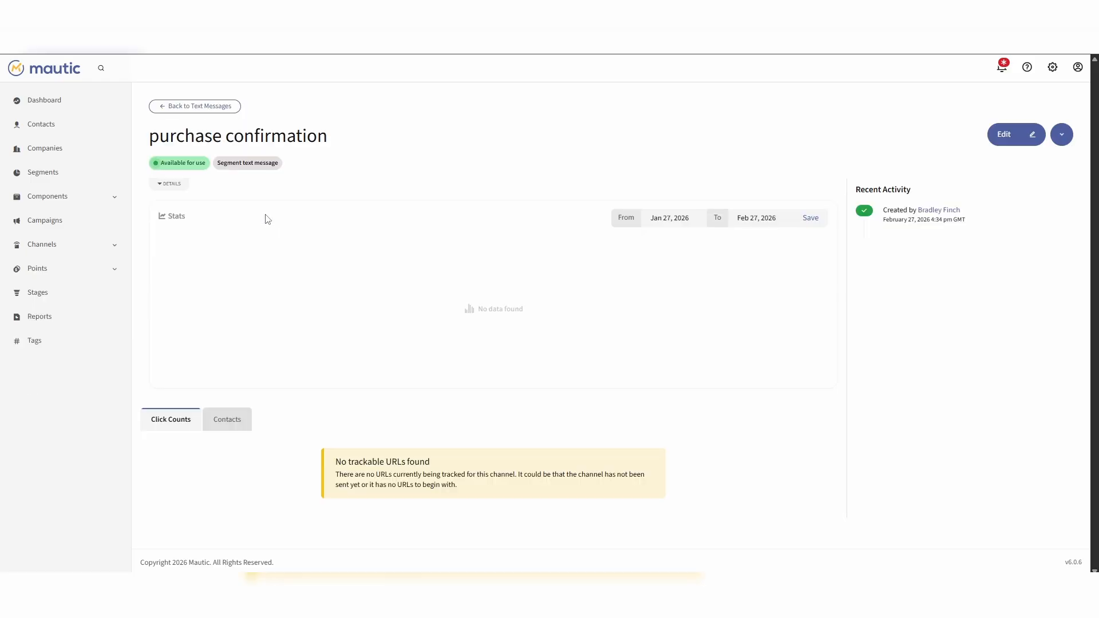
pyautogui.click(1014, 135)
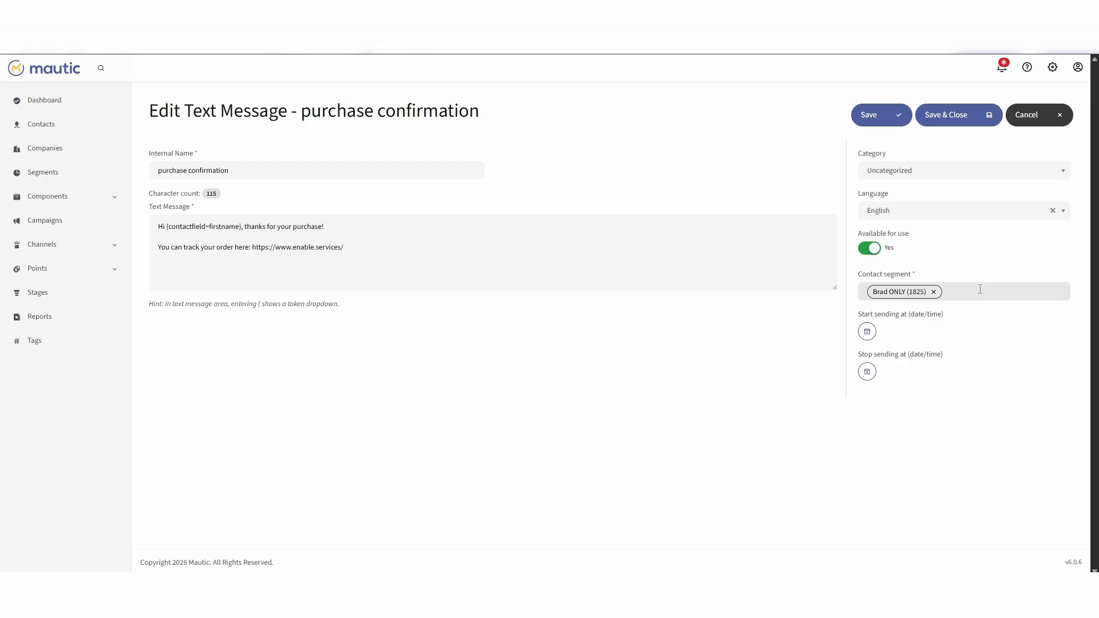
pyautogui.click(243, 227)
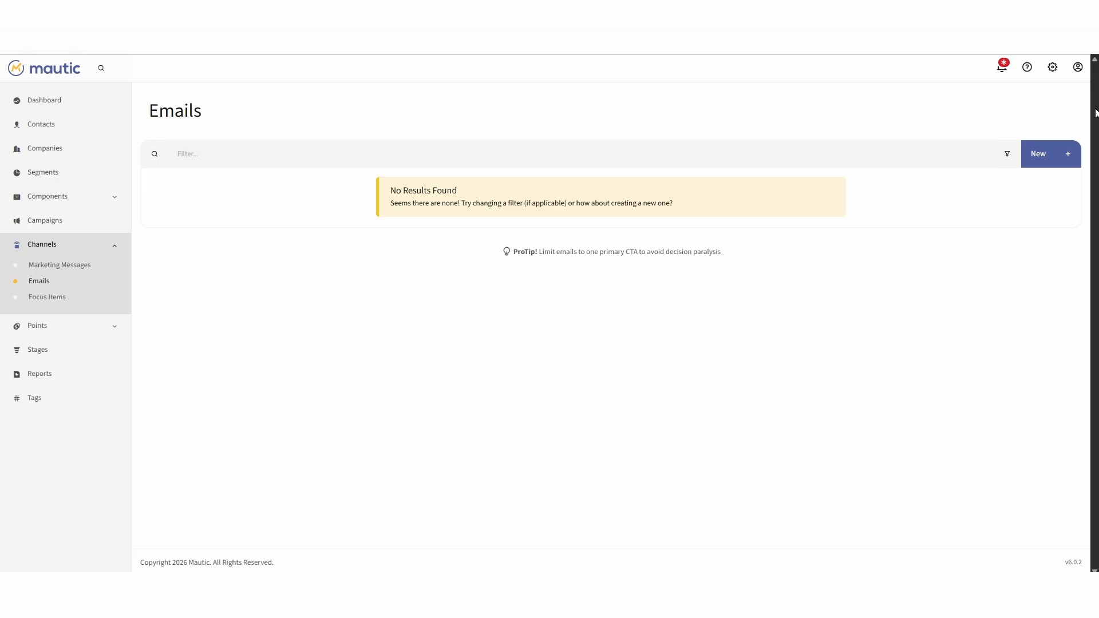
# Start a new segment email with test as its subject and internal name, addressed to the enable segment contact segment.
pyautogui.click(1058, 158)
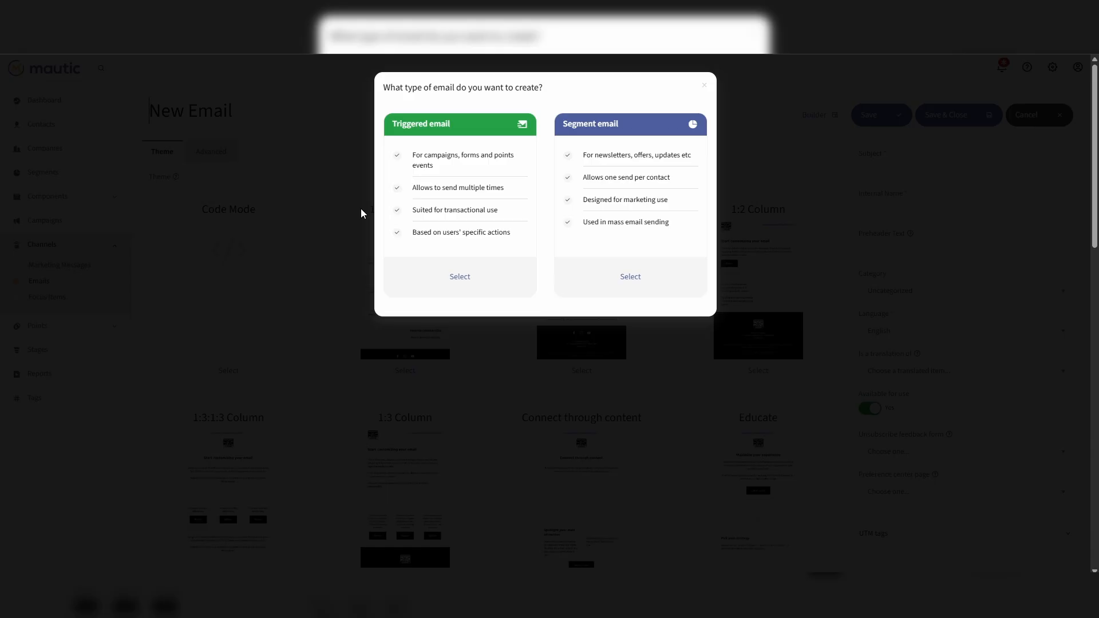
pyautogui.click(626, 286)
pyautogui.click(955, 178)
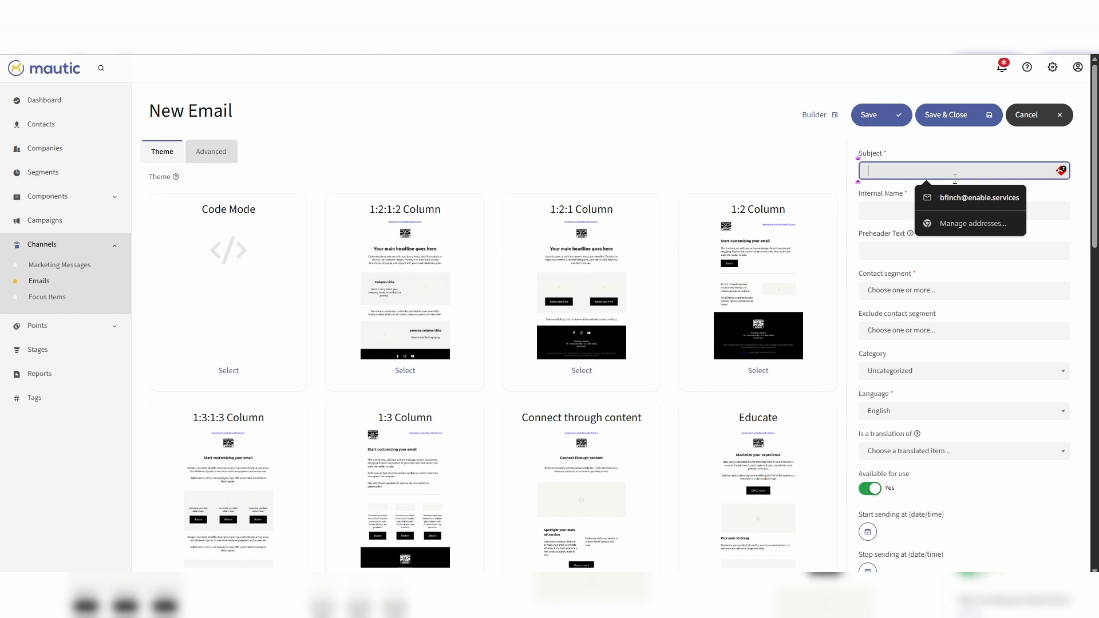
pyautogui.write('test')
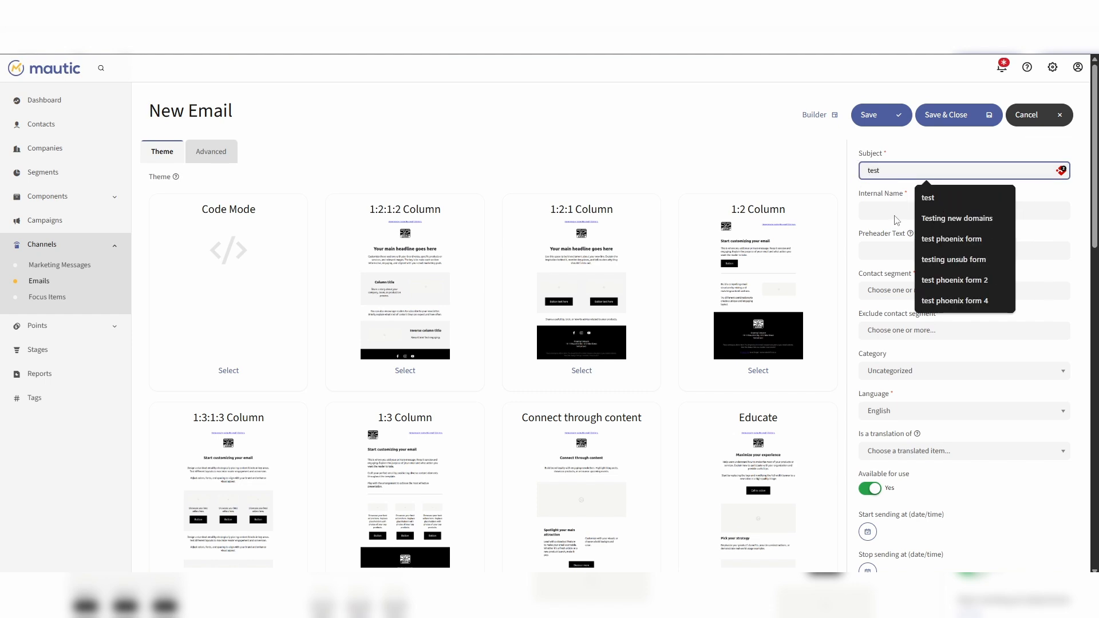
pyautogui.click(895, 211)
pyautogui.write('test')
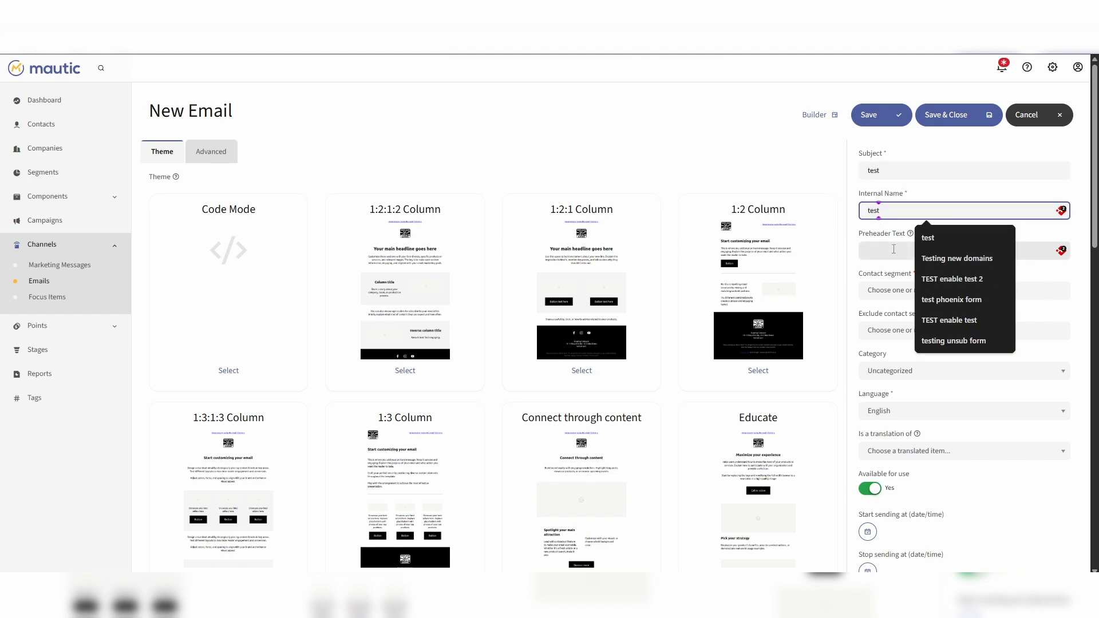
pyautogui.click(896, 251)
pyautogui.click(892, 291)
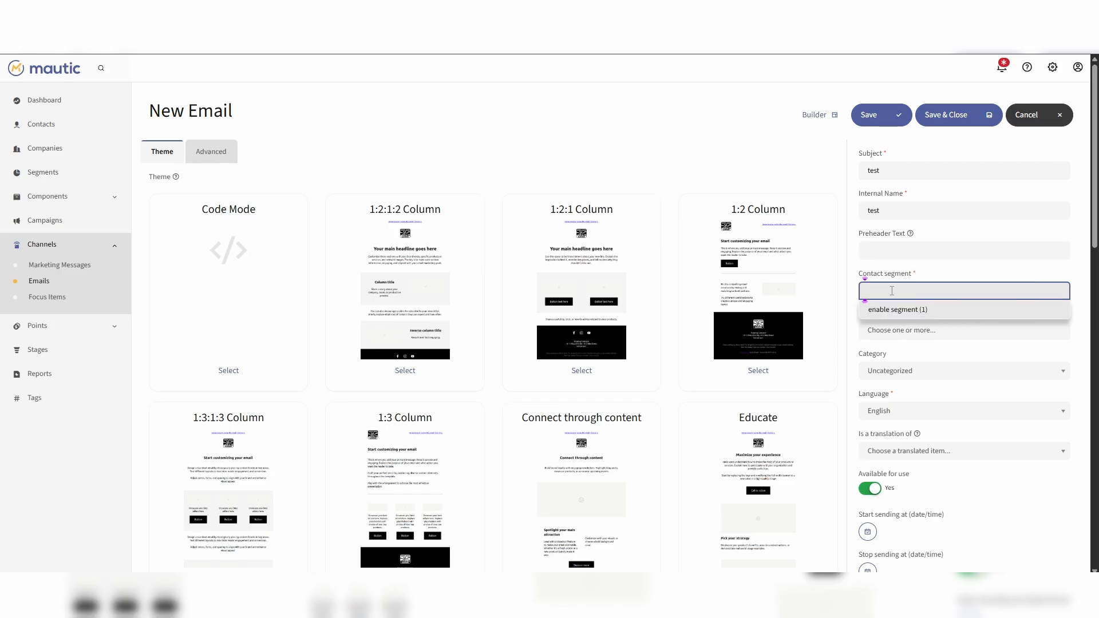
pyautogui.click(907, 310)
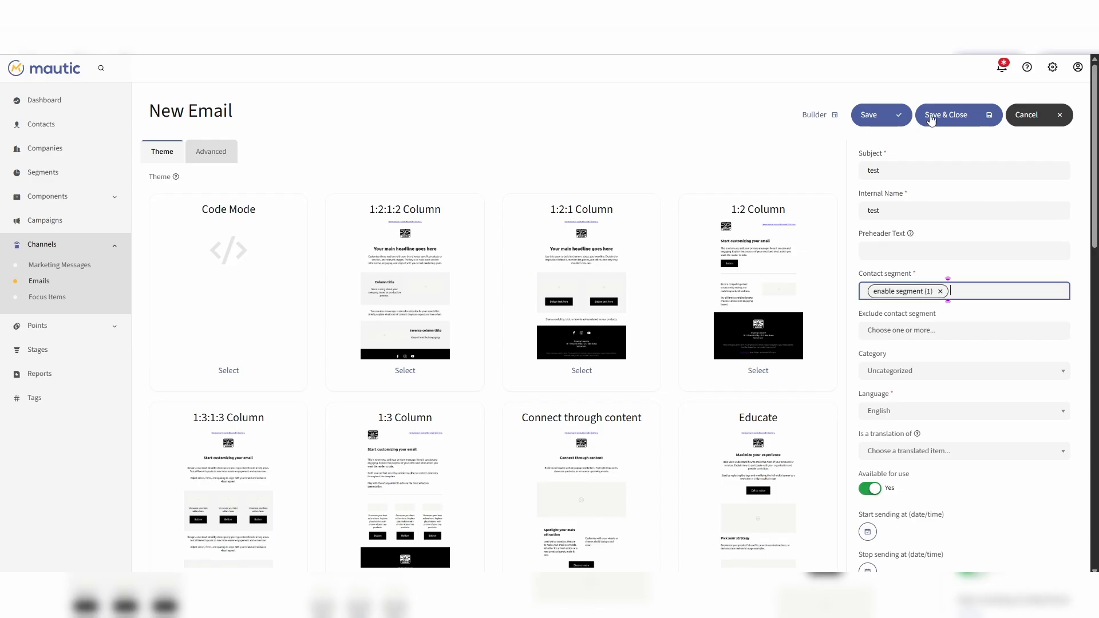
# Check the email's default layout in the builder and switch the email to the Creative theme, accepting the loss of current content.
pyautogui.click(827, 114)
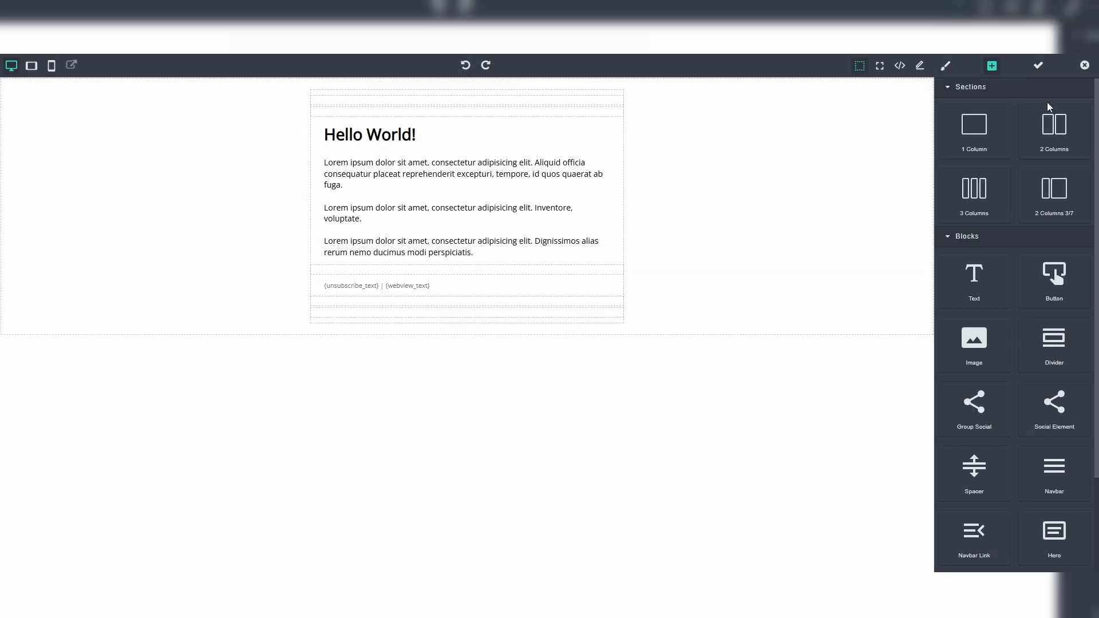
pyautogui.click(1082, 68)
pyautogui.scroll(-15, 641, 316)
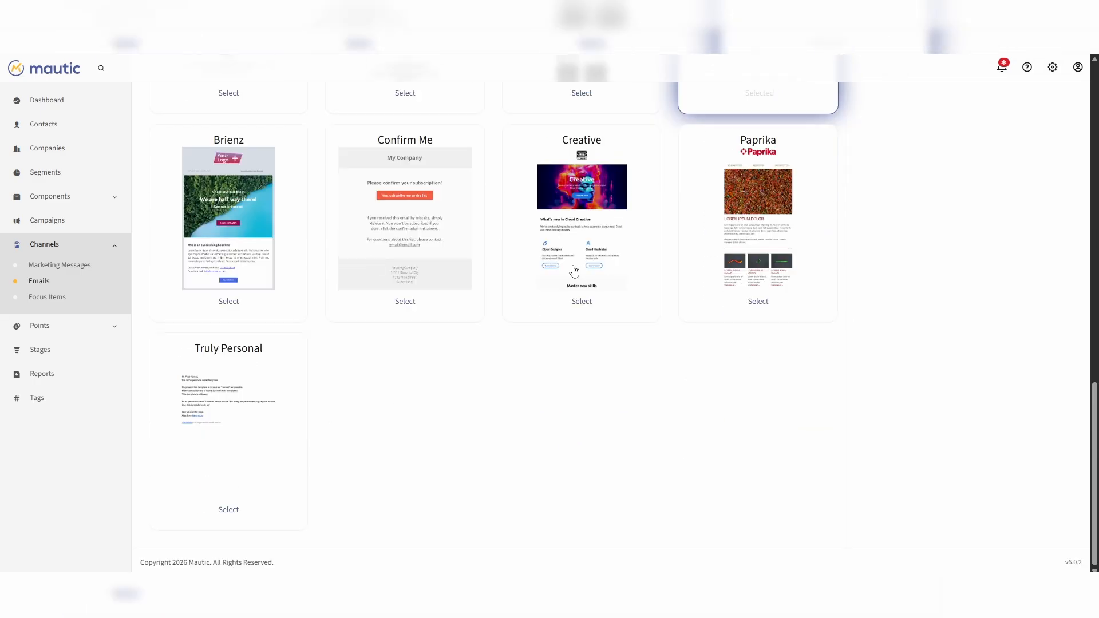
pyautogui.click(587, 304)
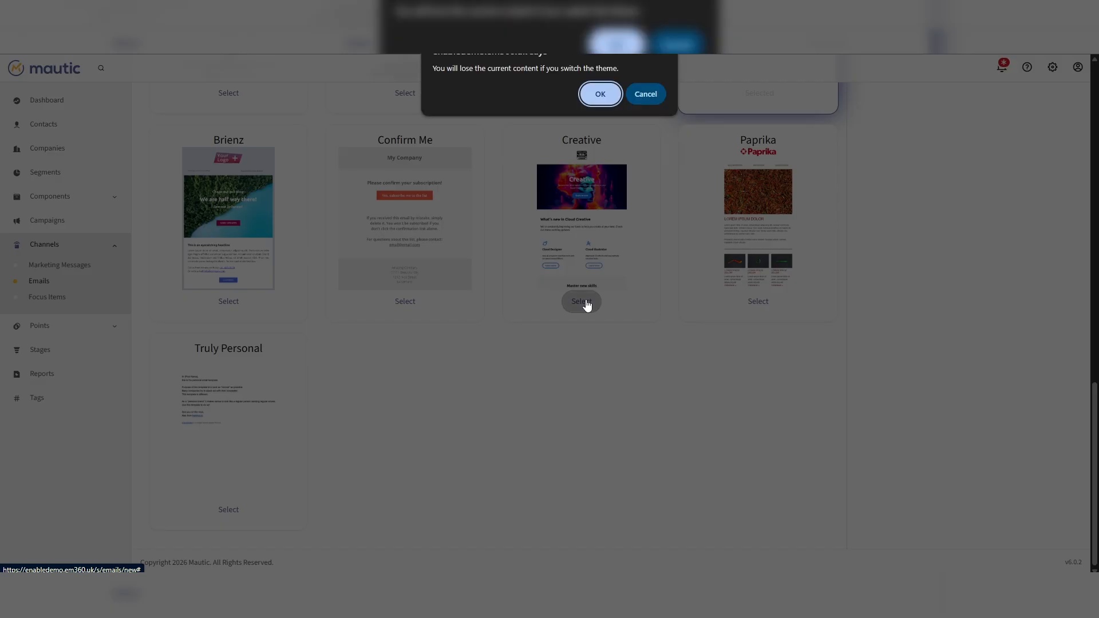
pyautogui.click(596, 94)
pyautogui.scroll(5, 731, 232)
pyautogui.scroll(10, 731, 232)
# Open the Creative email in the builder, try to place an image, and insert a button under the "What's new in Cloud Creative" heading.
pyautogui.click(816, 122)
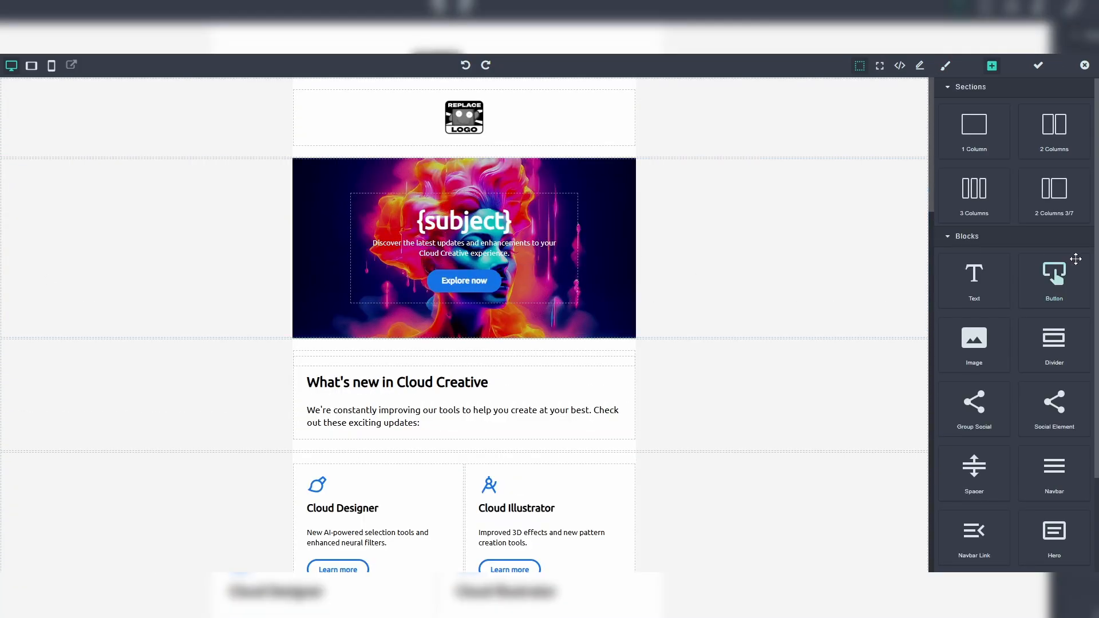
pyautogui.moveTo(998, 333); pyautogui.dragTo(495, 284)
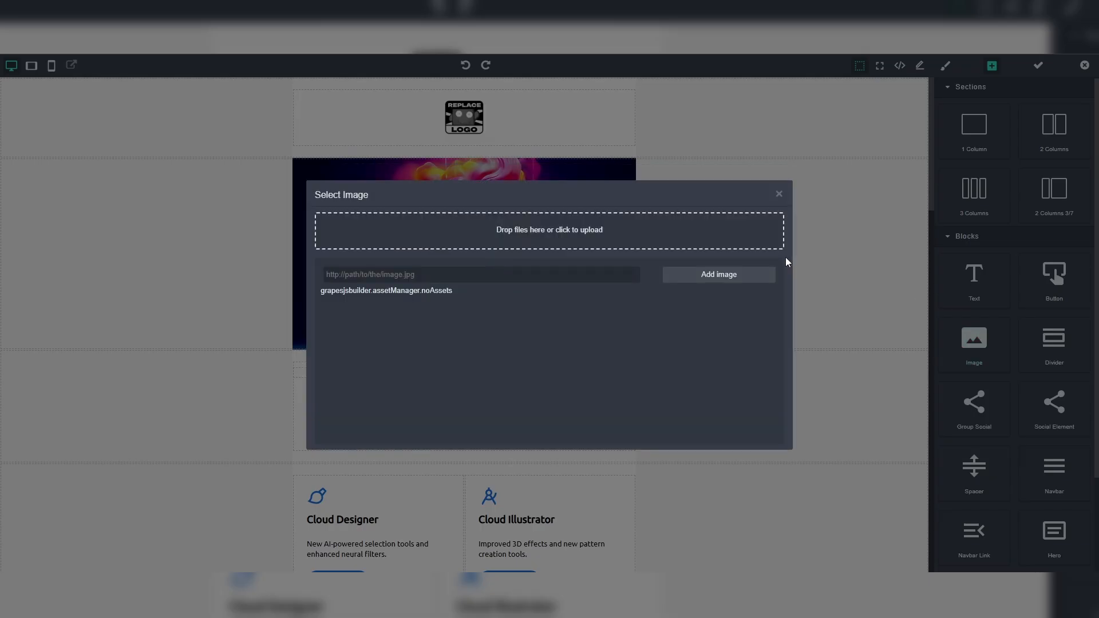
pyautogui.click(779, 192)
pyautogui.moveTo(1052, 266); pyautogui.dragTo(549, 411)
pyautogui.scroll(-2, 672, 396)
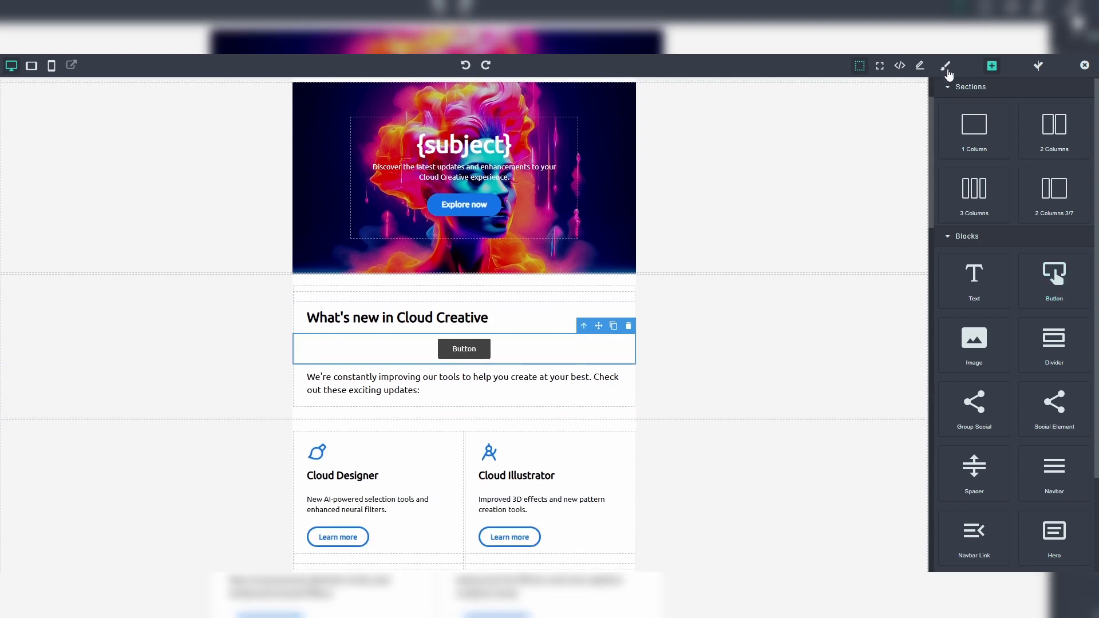
# Examine the new button's decoration, typography and dimension settings, and inspect the text, icon and heading elements in the Cloud Designer and Cloud Illustrator columns.
pyautogui.click(945, 65)
pyautogui.click(984, 249)
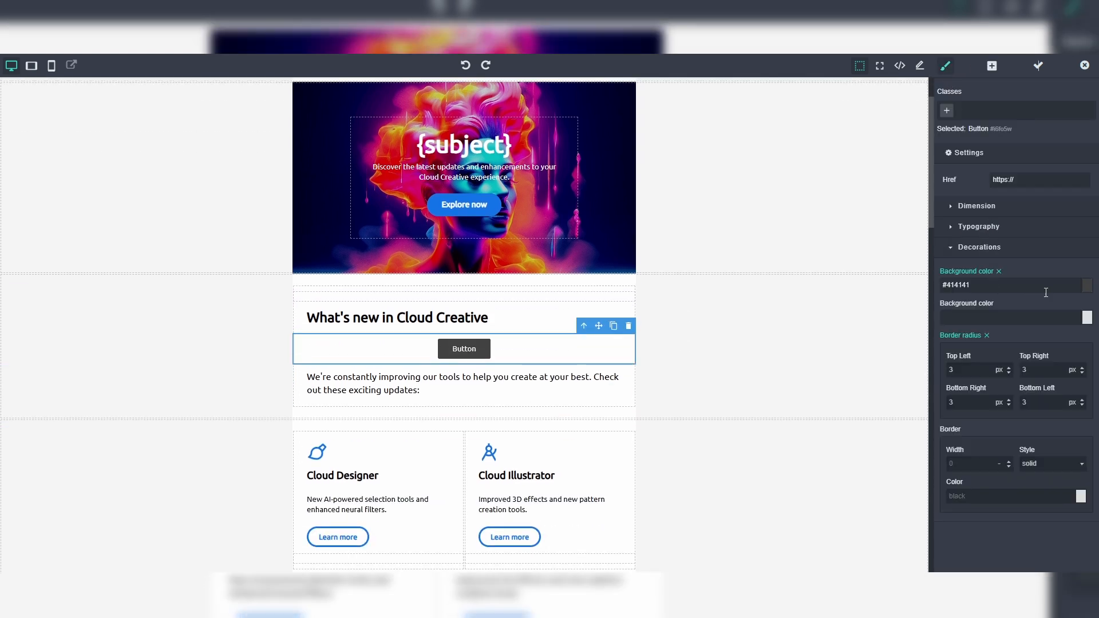
pyautogui.click(1028, 229)
pyautogui.click(1022, 209)
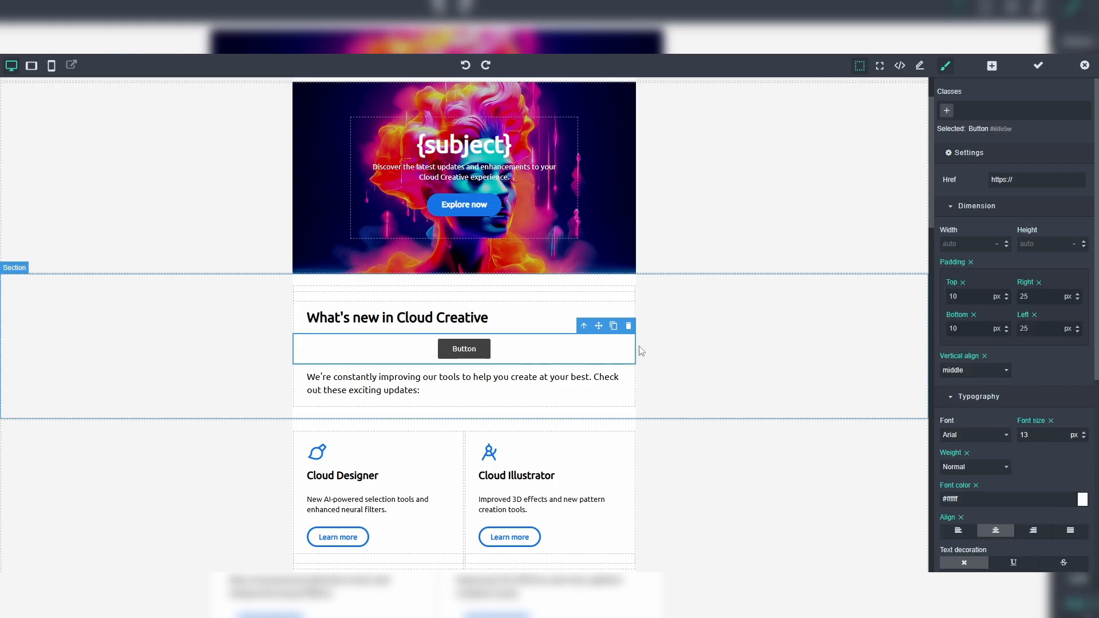
pyautogui.scroll(-4, 653, 356)
pyautogui.click(541, 313)
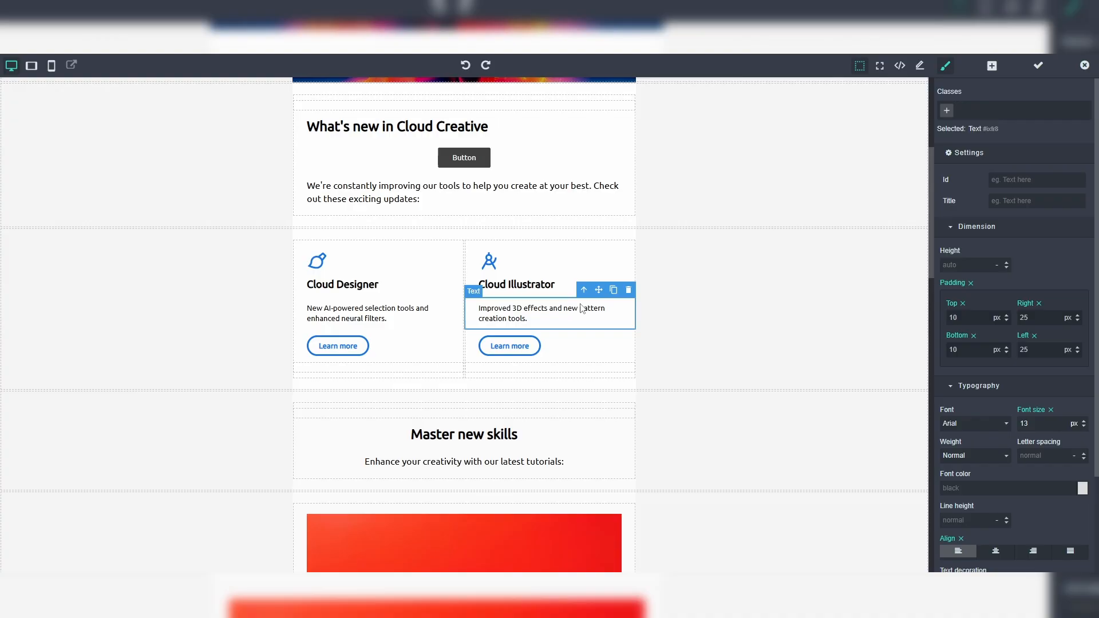
pyautogui.click(490, 261)
pyautogui.click(426, 287)
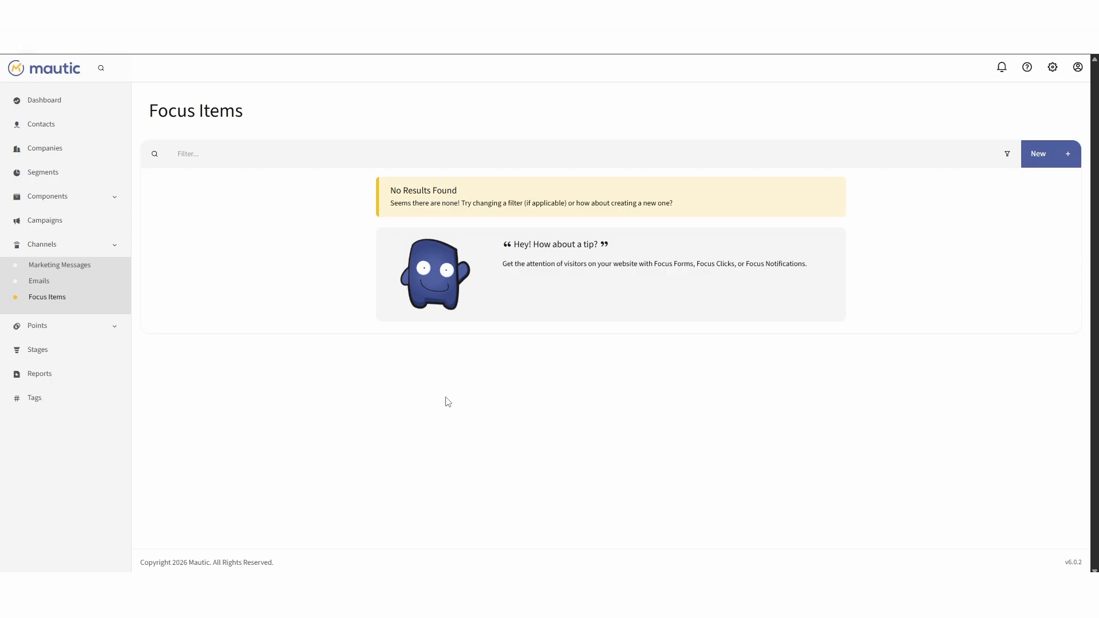
# Start a new focus item that collects data, engaging after slightly scrolling down with a timeout of 10 seconds.
pyautogui.click(1044, 154)
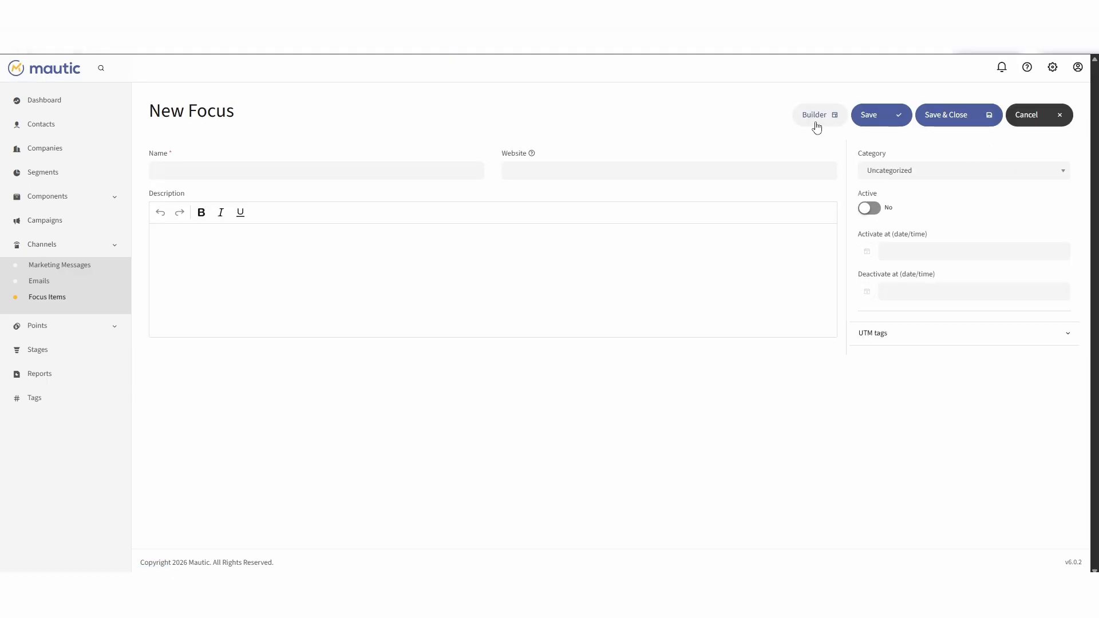
pyautogui.click(816, 122)
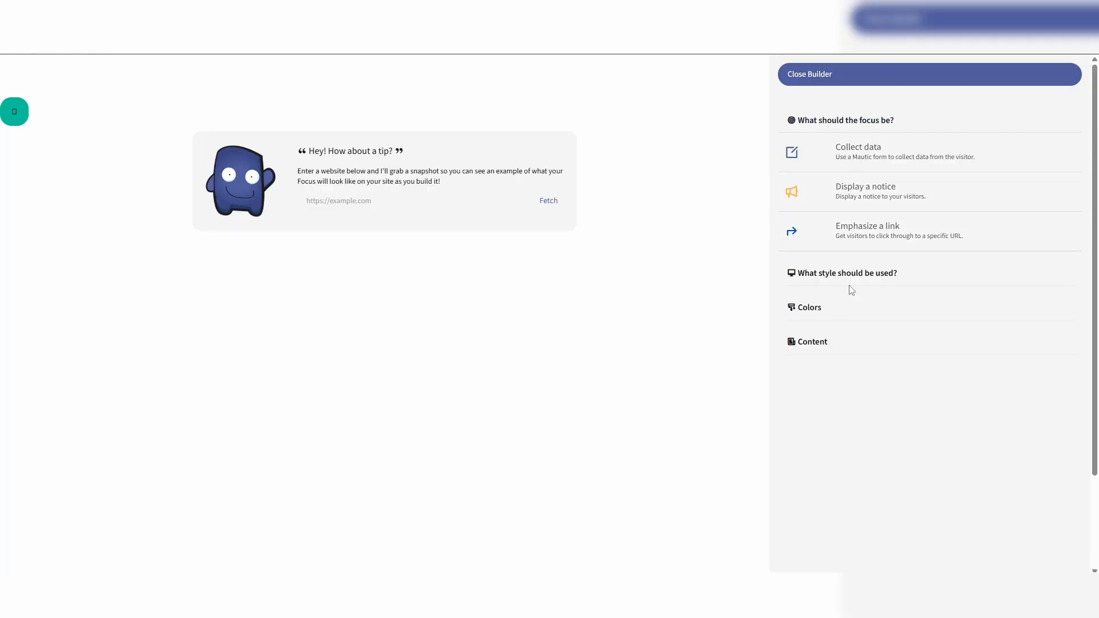
pyautogui.click(888, 165)
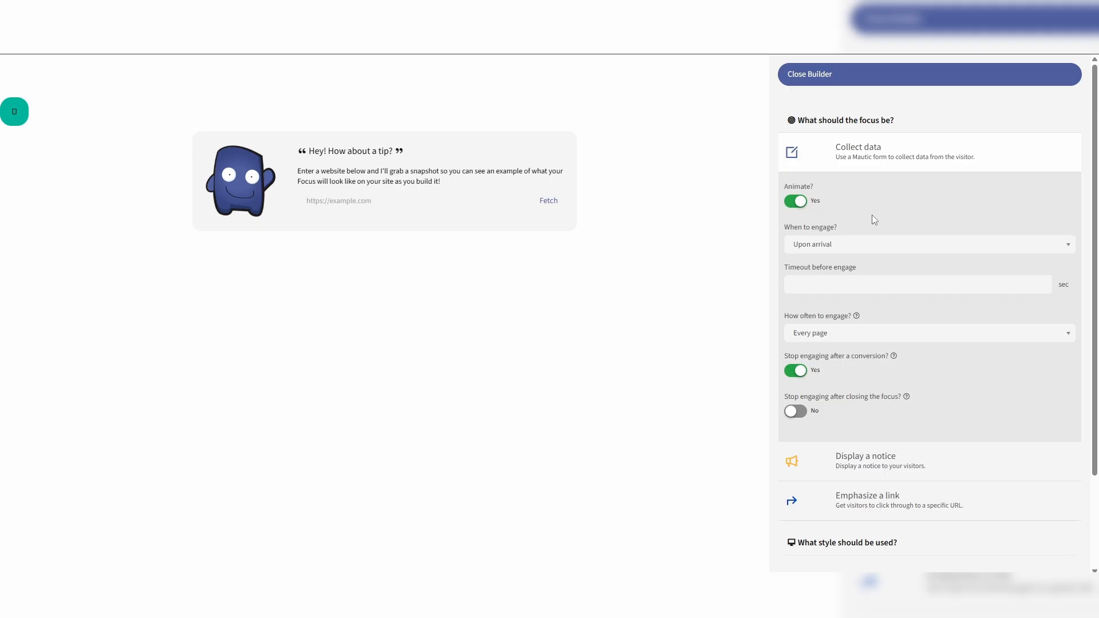
pyautogui.click(868, 250)
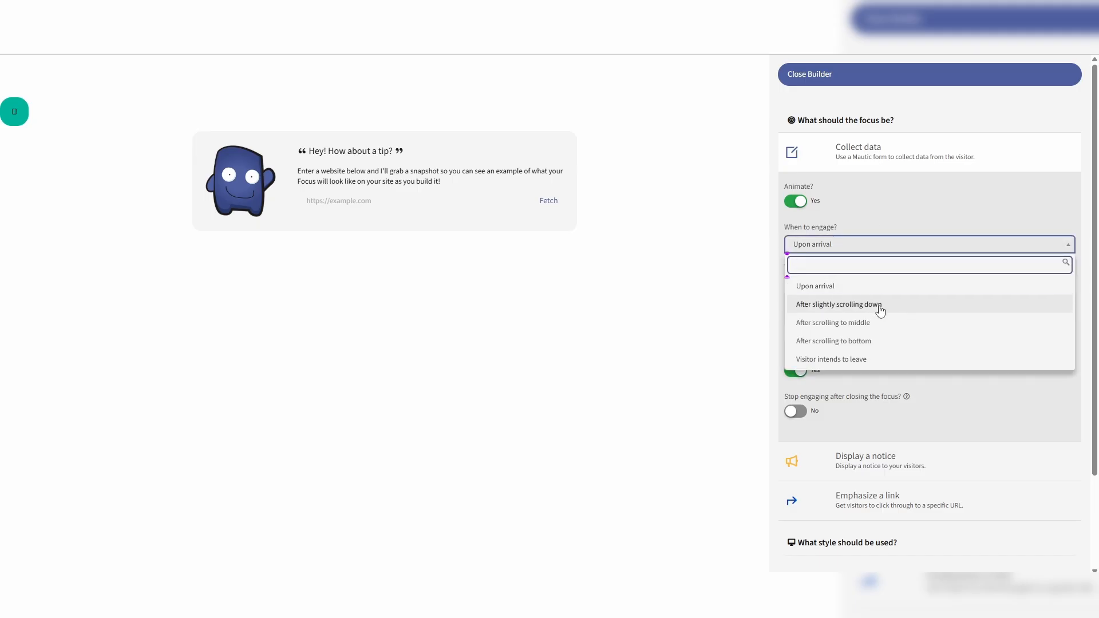
pyautogui.click(912, 307)
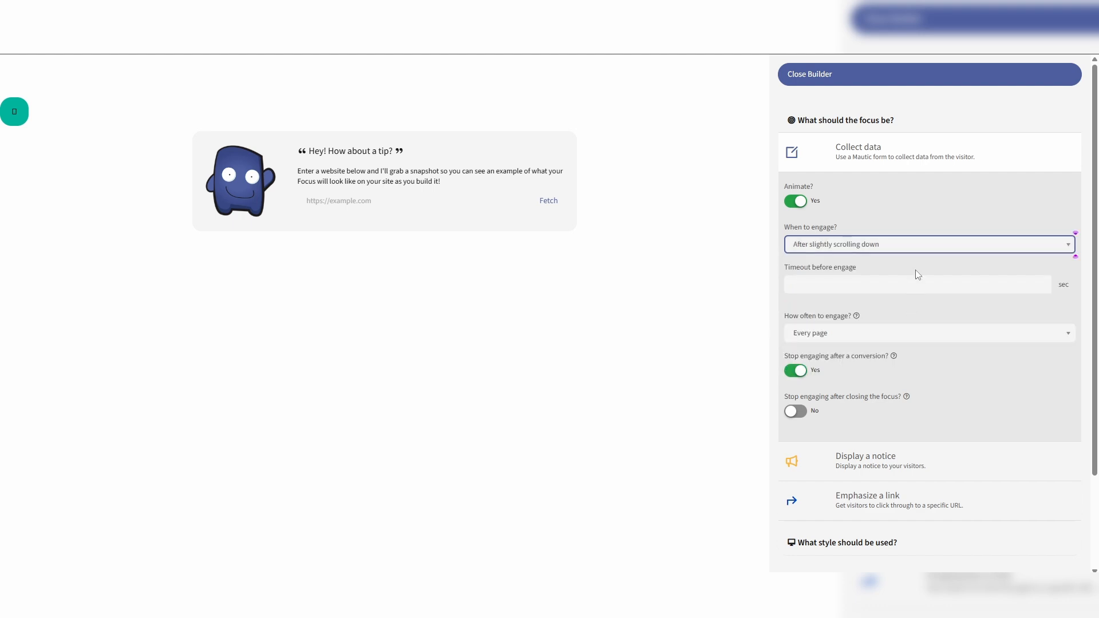
pyautogui.click(910, 283)
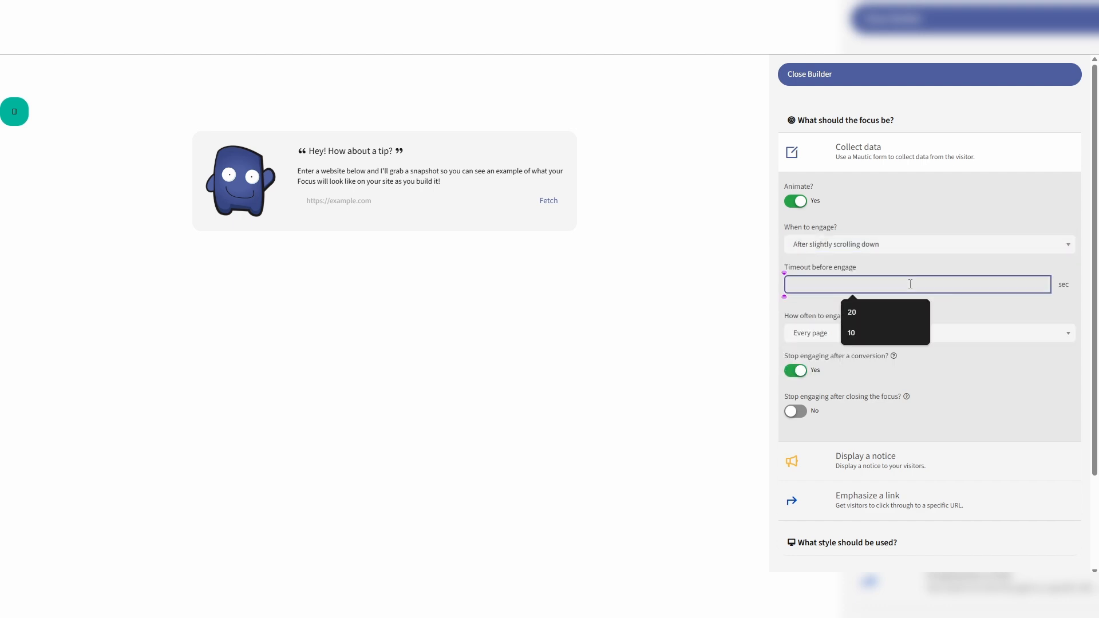
pyautogui.write('10')
pyautogui.click(963, 361)
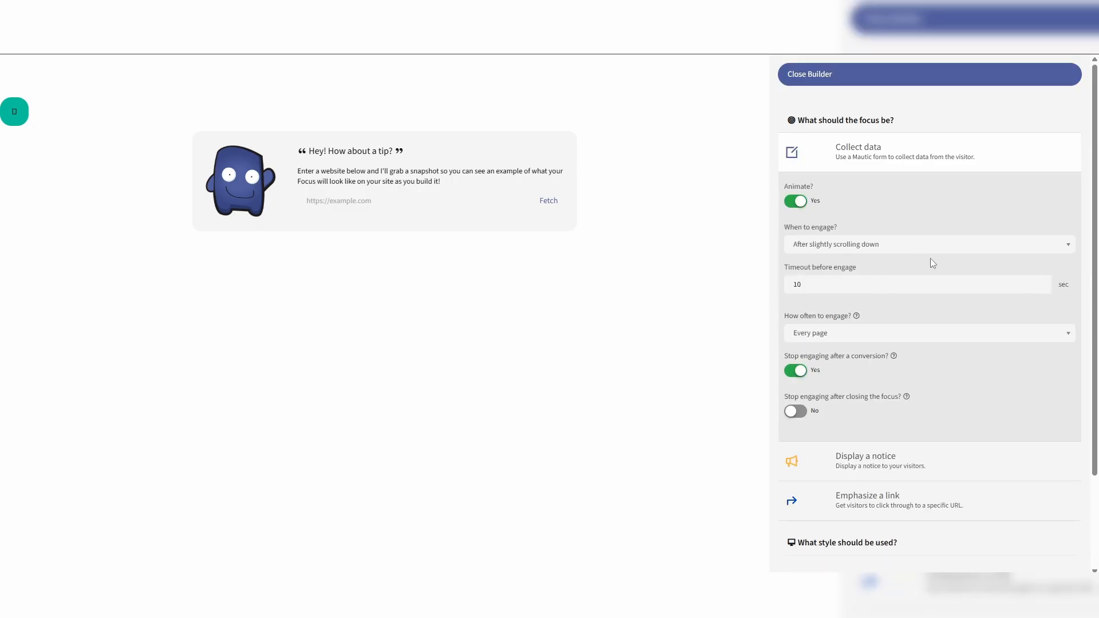
pyautogui.scroll(-2, 932, 277)
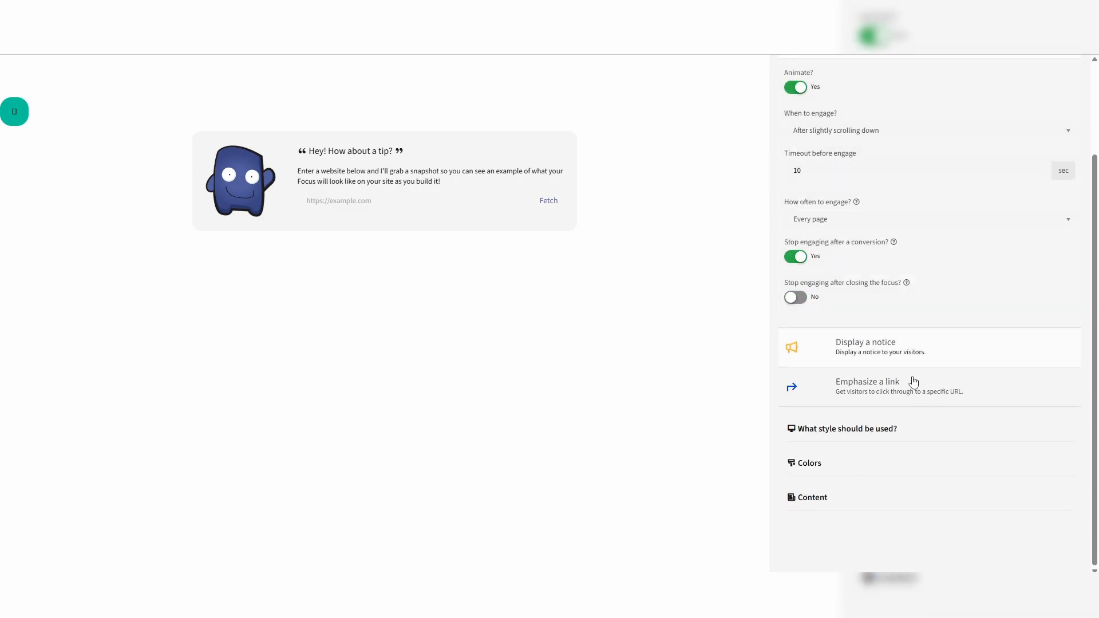
# Examine the focus item's content settings, including the headline, the available fonts and the choice of form to insert.
pyautogui.click(824, 499)
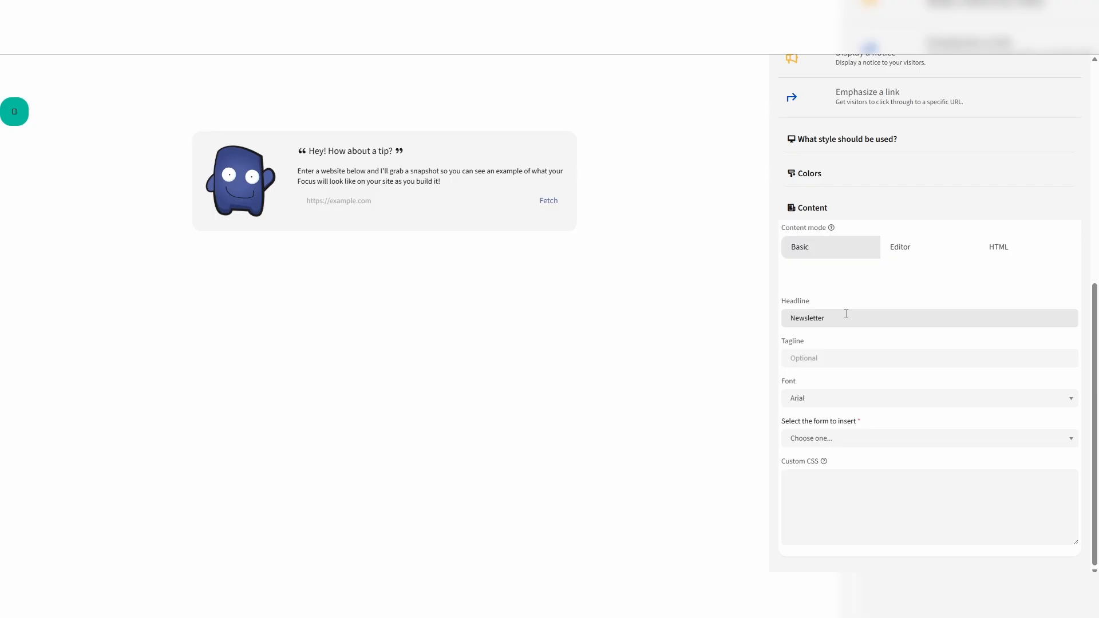
pyautogui.click(843, 397)
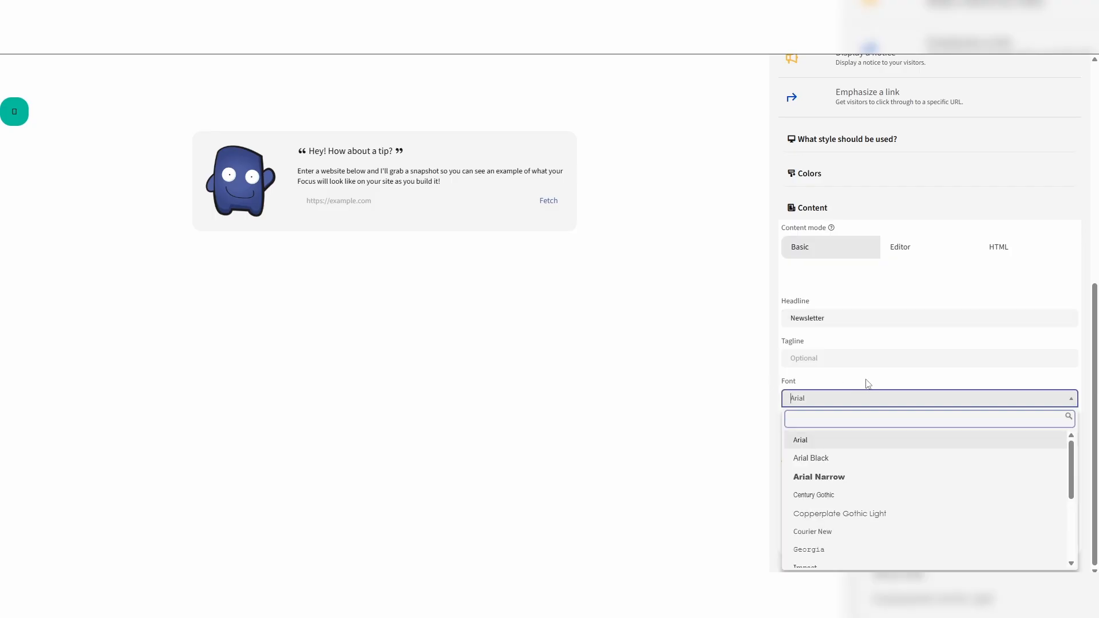
pyautogui.click(869, 383)
pyautogui.click(842, 438)
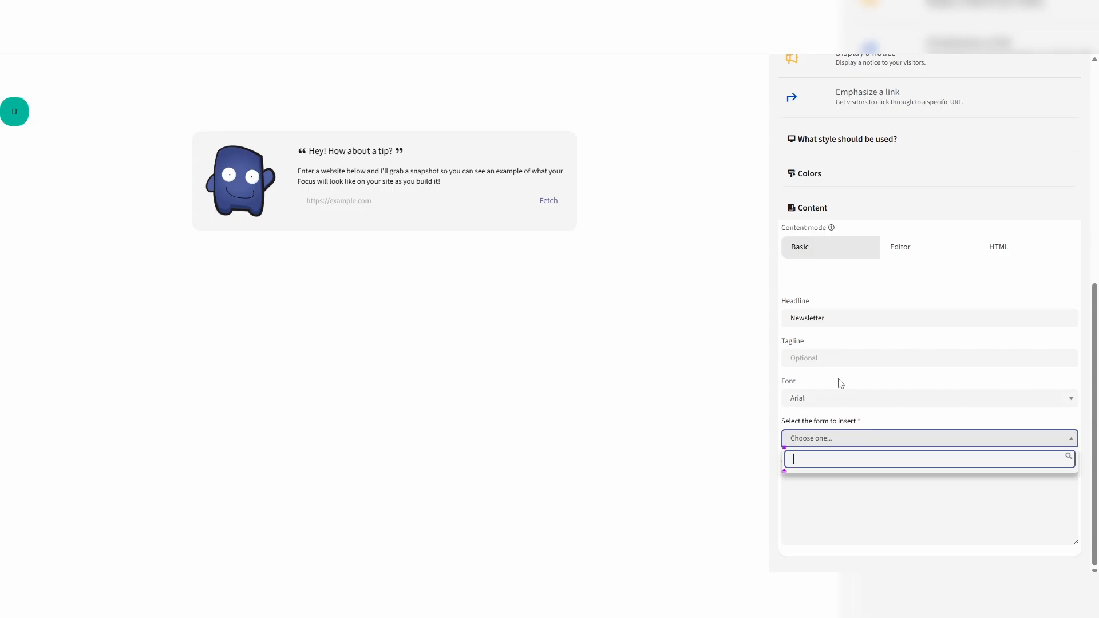
pyautogui.click(847, 315)
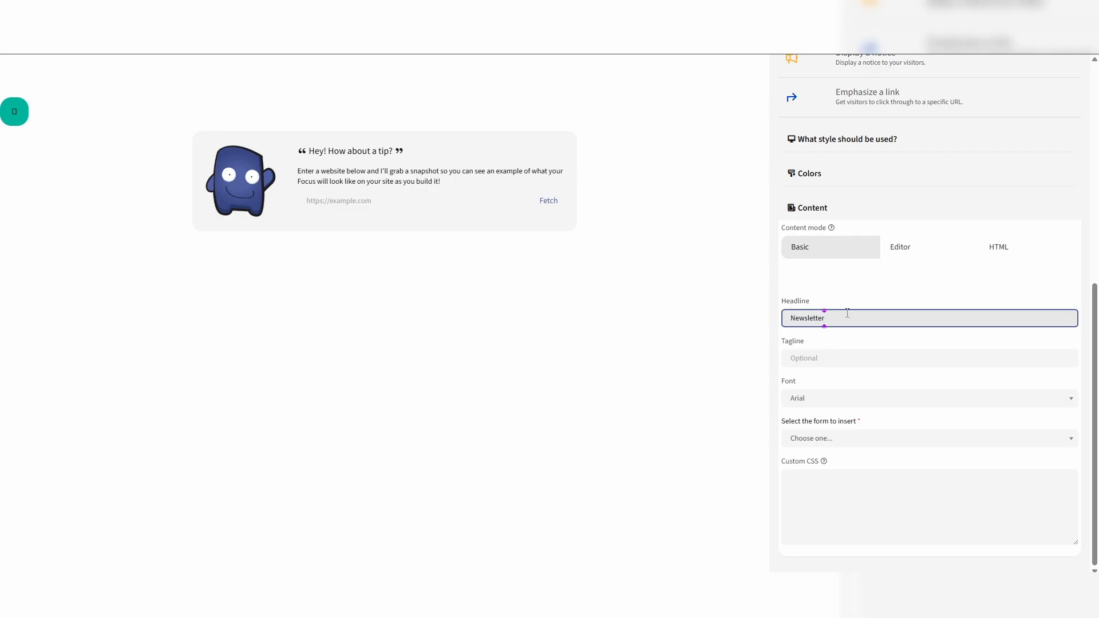
pyautogui.click(839, 398)
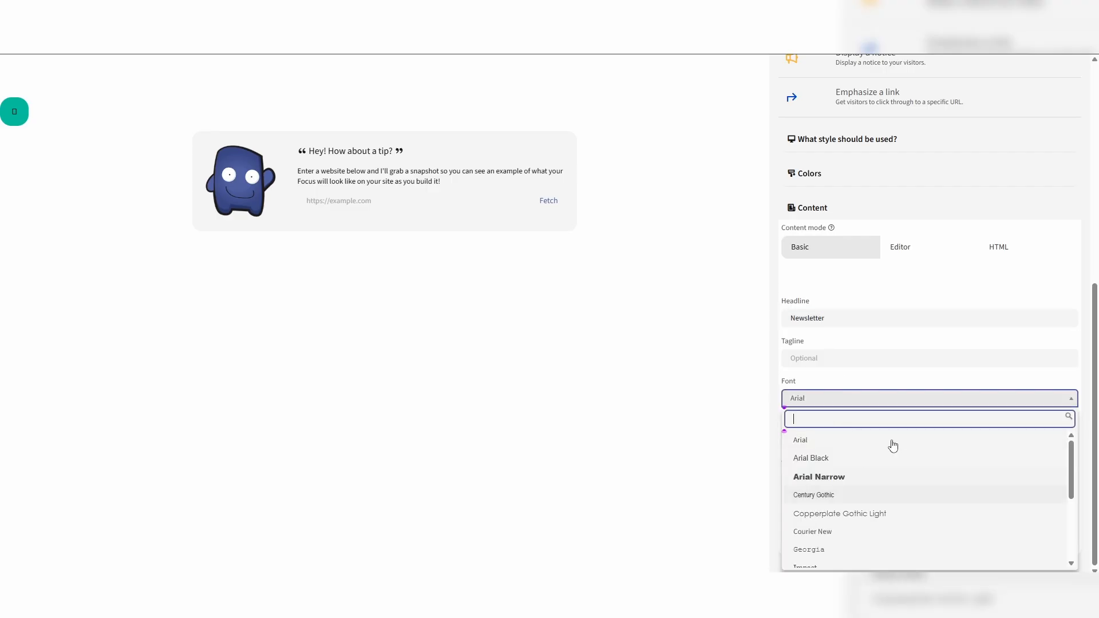
pyautogui.click(876, 397)
pyautogui.click(943, 439)
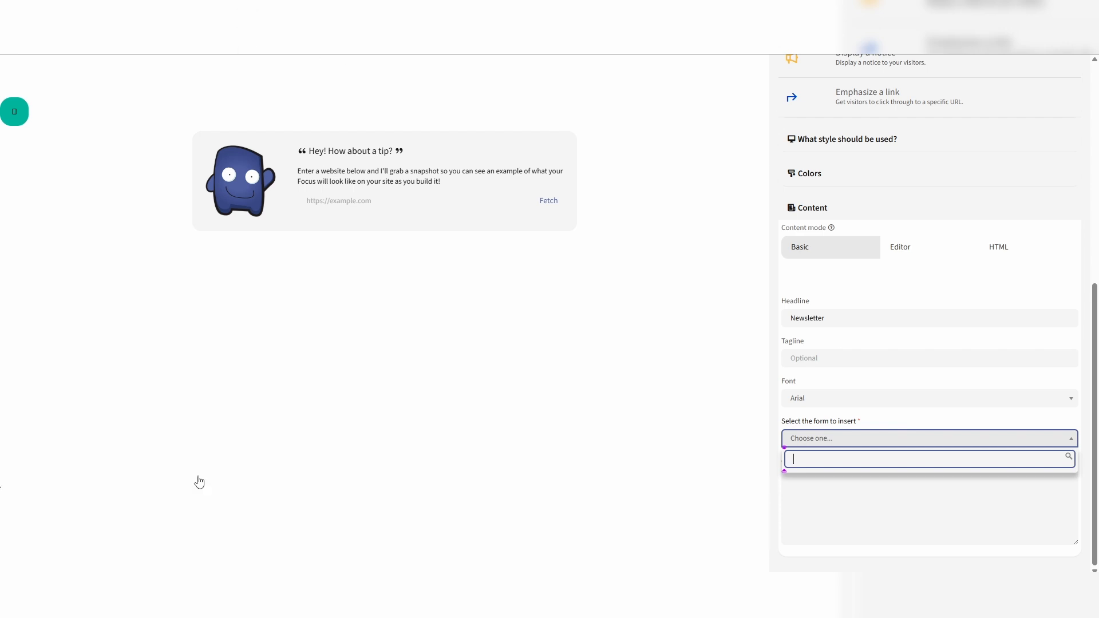
pyautogui.scroll(3, 847, 214)
pyautogui.scroll(3, 867, 214)
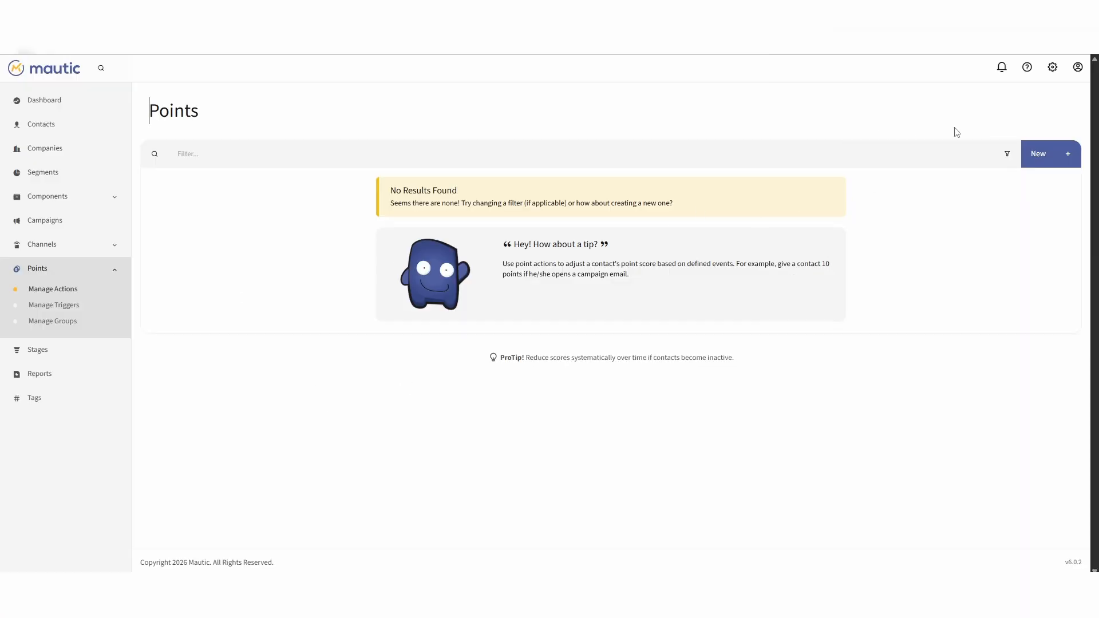
# Start a new point action named "give points for opening email" and set its points change to 10.
pyautogui.click(1048, 153)
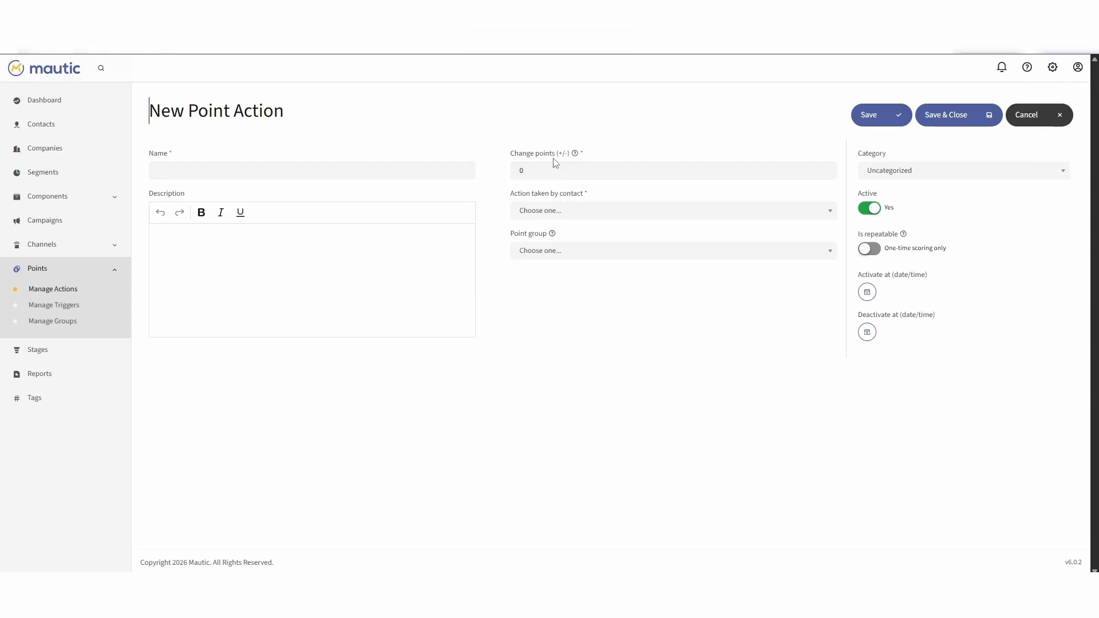
pyautogui.click(314, 172)
pyautogui.write('give po')
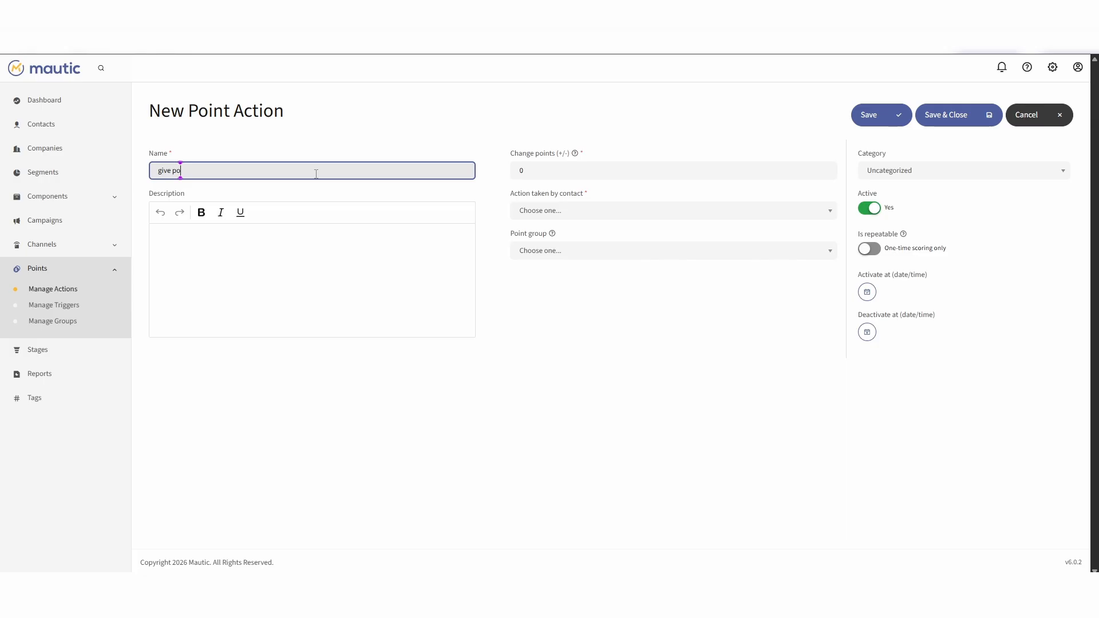
pyautogui.write('ints for opening email')
pyautogui.click(609, 164)
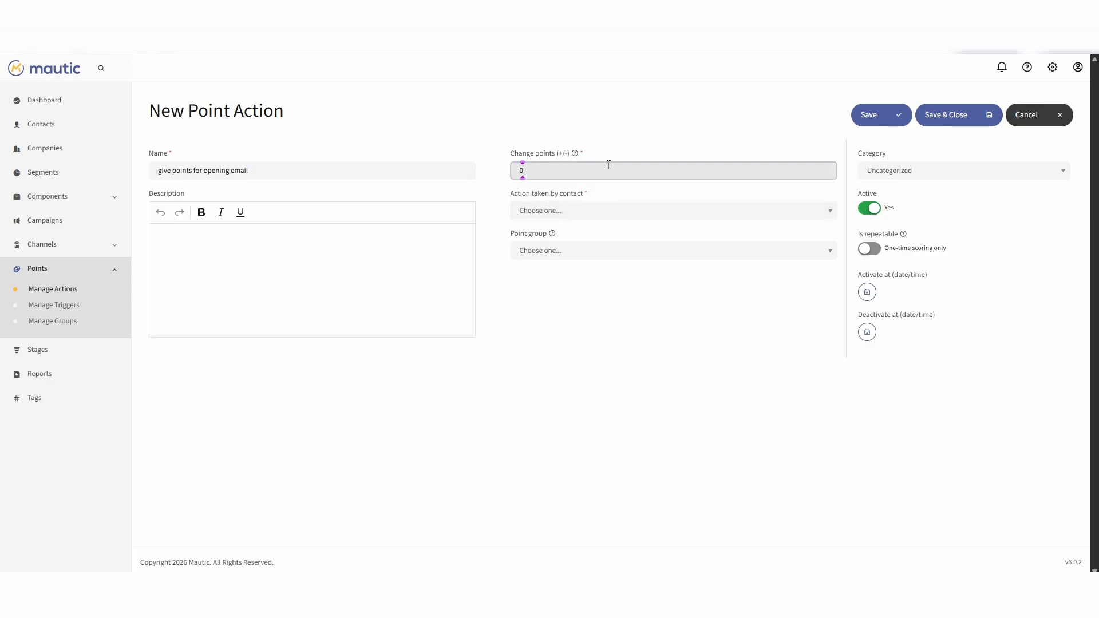
pyautogui.press('BackSpace')
pyautogui.write('10')
pyautogui.click(564, 315)
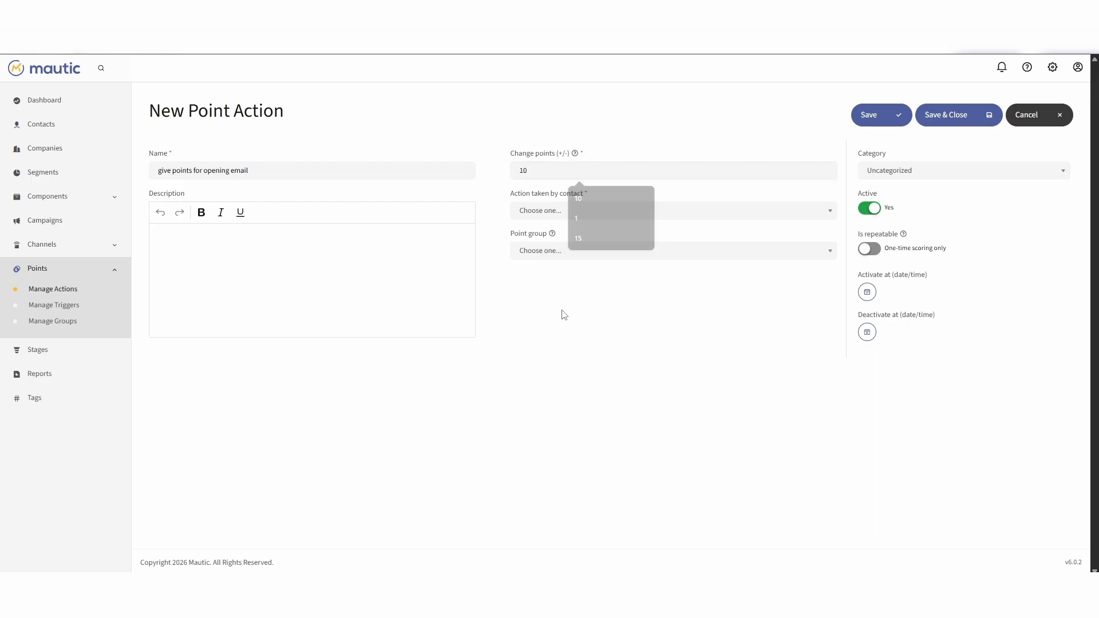
# Set the point action's contact action to "Opens an email" and open the choice of emails to limit it to.
pyautogui.click(563, 210)
pyautogui.write('emai')
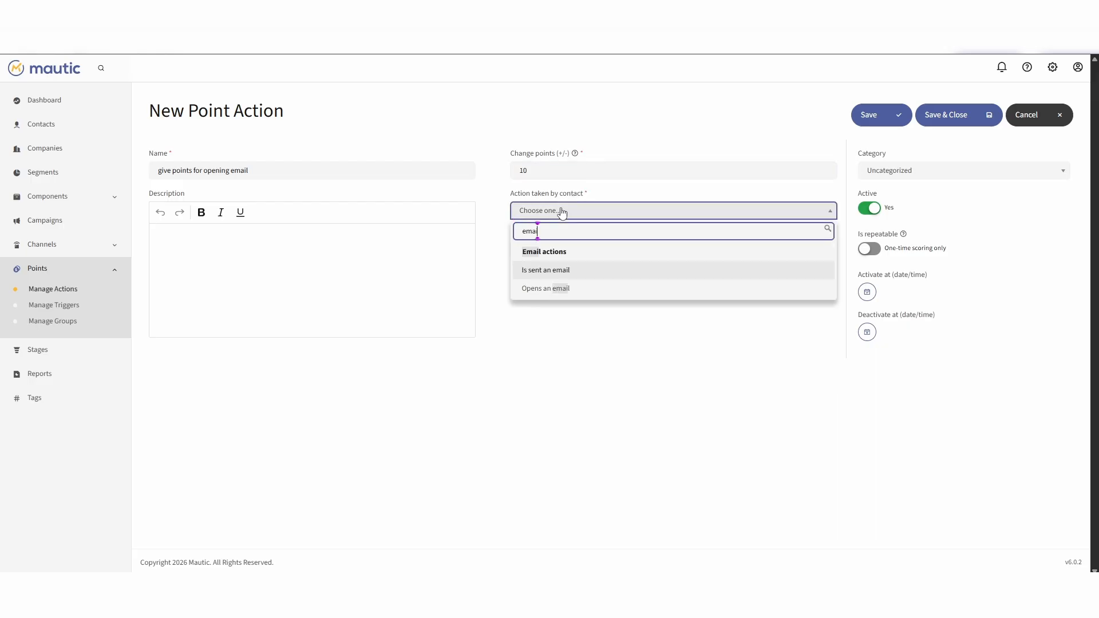
pyautogui.click(535, 288)
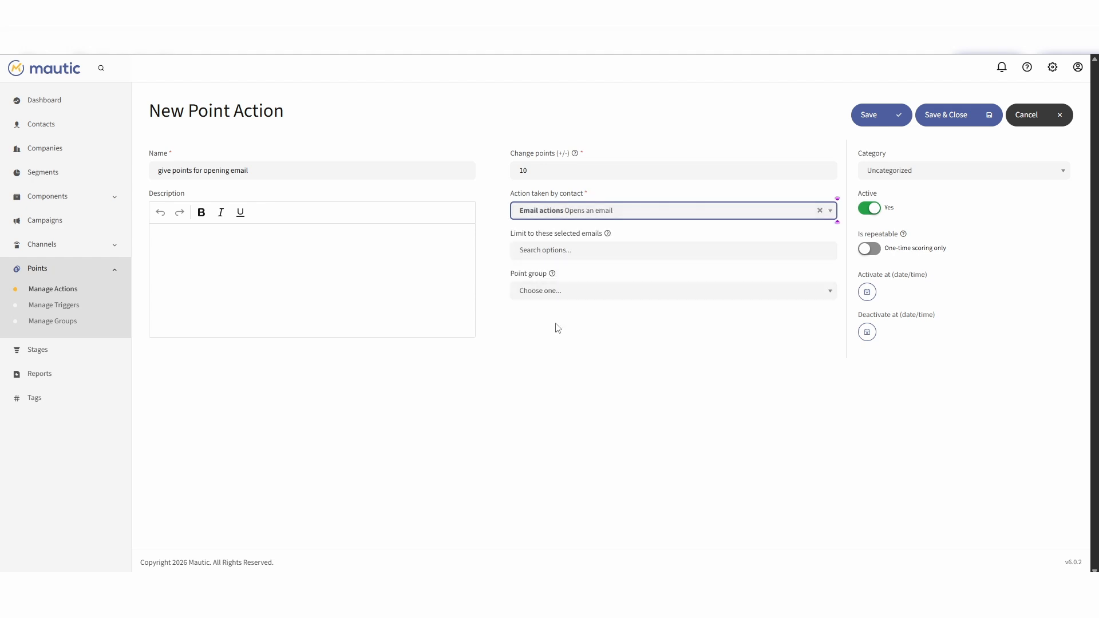
pyautogui.click(584, 257)
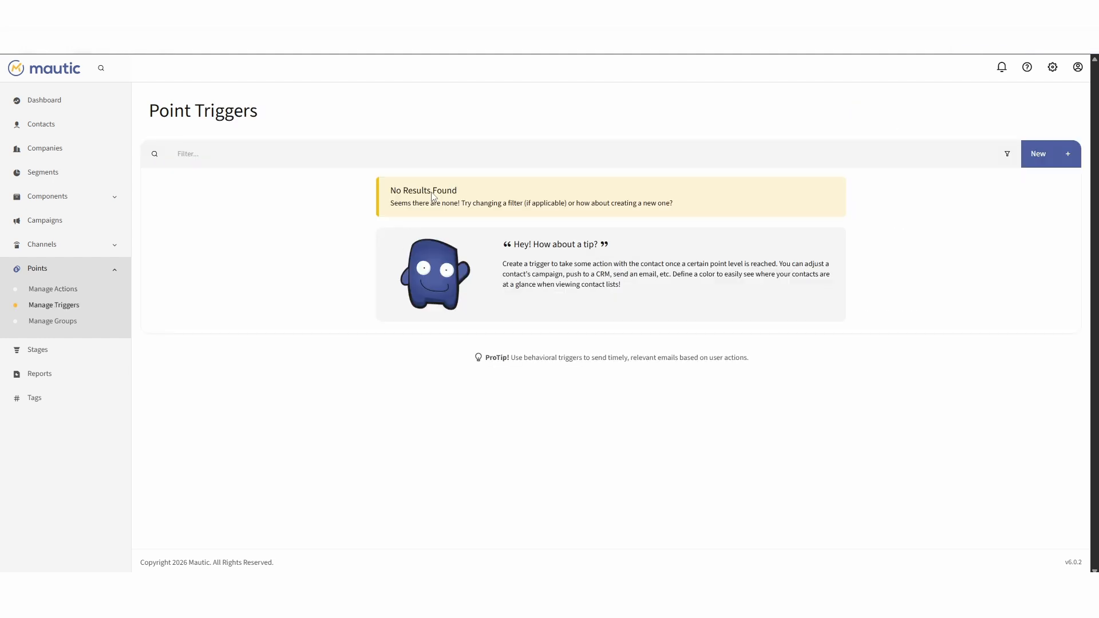
# Start a new point trigger named "test" with a minimum of 100 points and check the available point groups.
pyautogui.click(1040, 154)
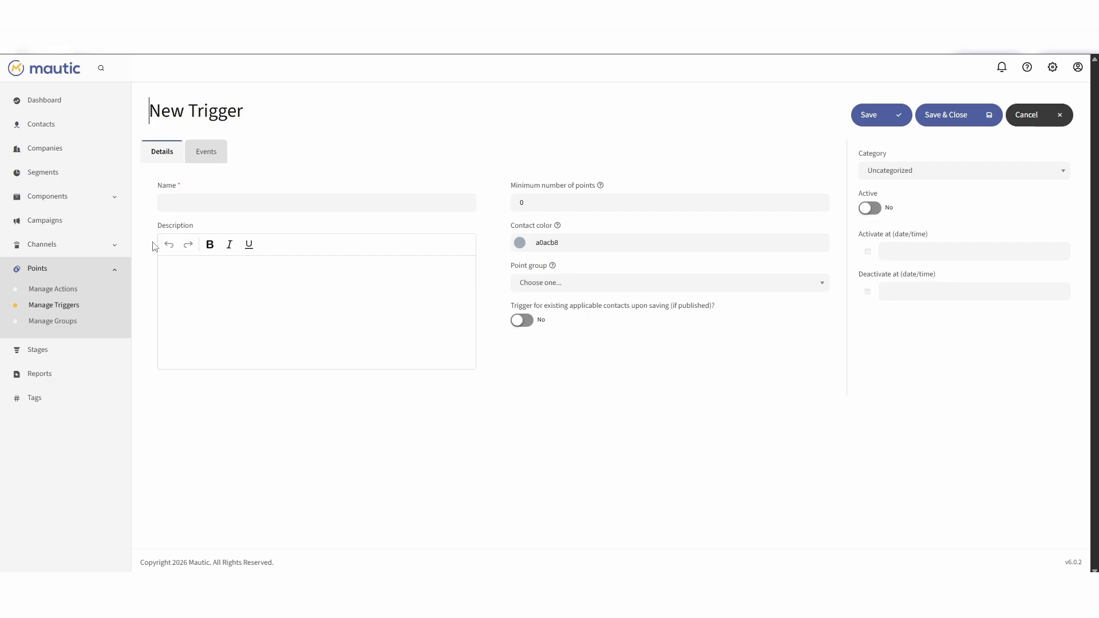
pyautogui.click(314, 205)
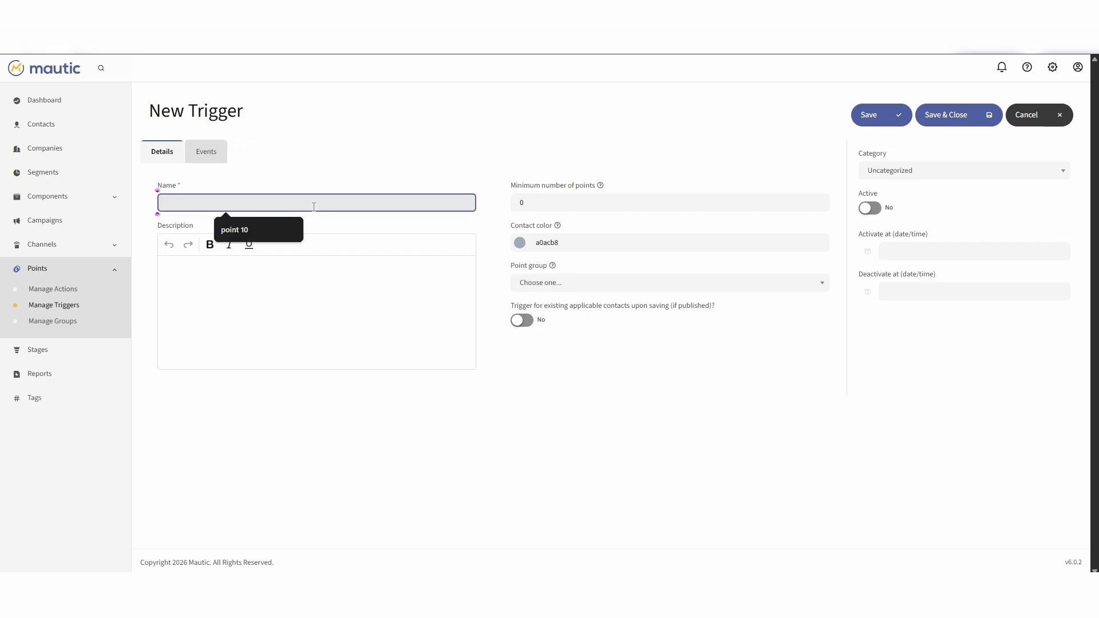
pyautogui.write('test')
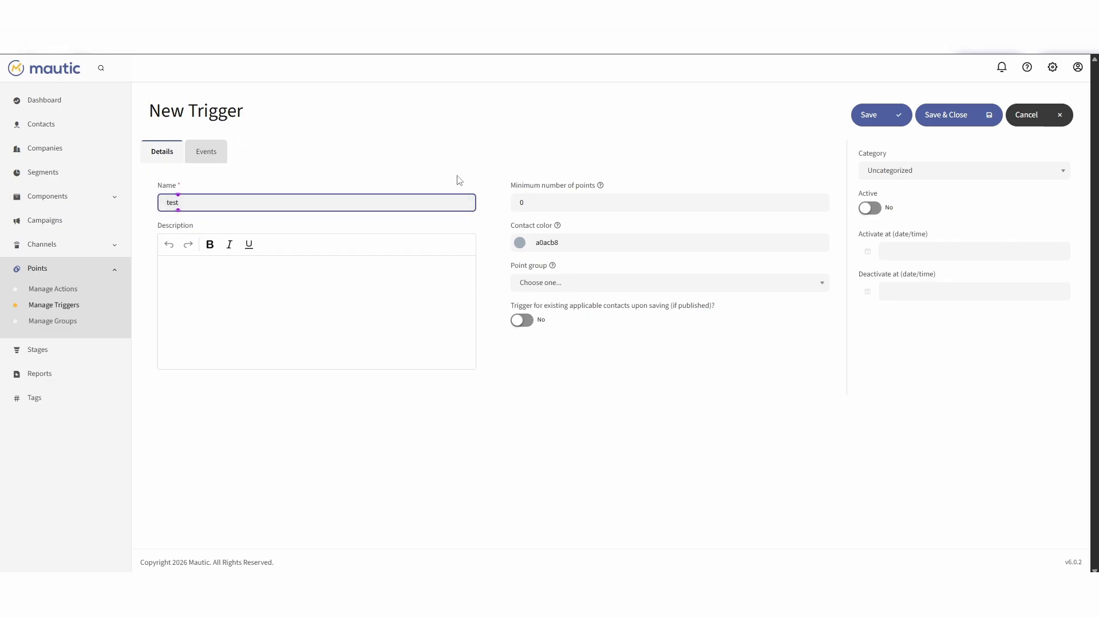
pyautogui.click(551, 202)
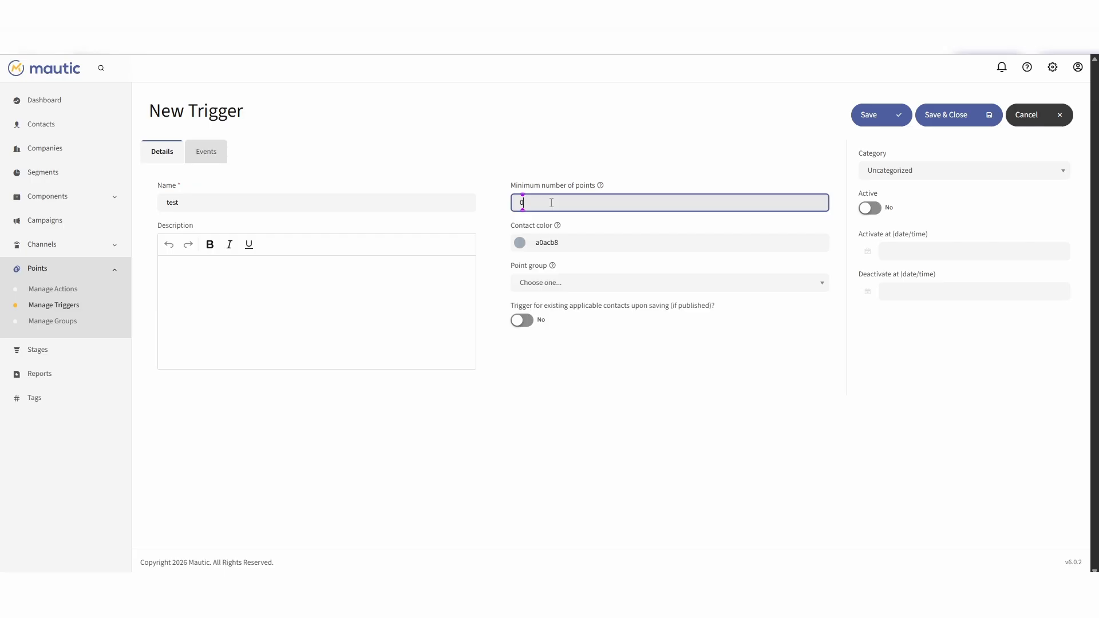
pyautogui.press('BackSpace')
pyautogui.write('100')
pyautogui.click(577, 156)
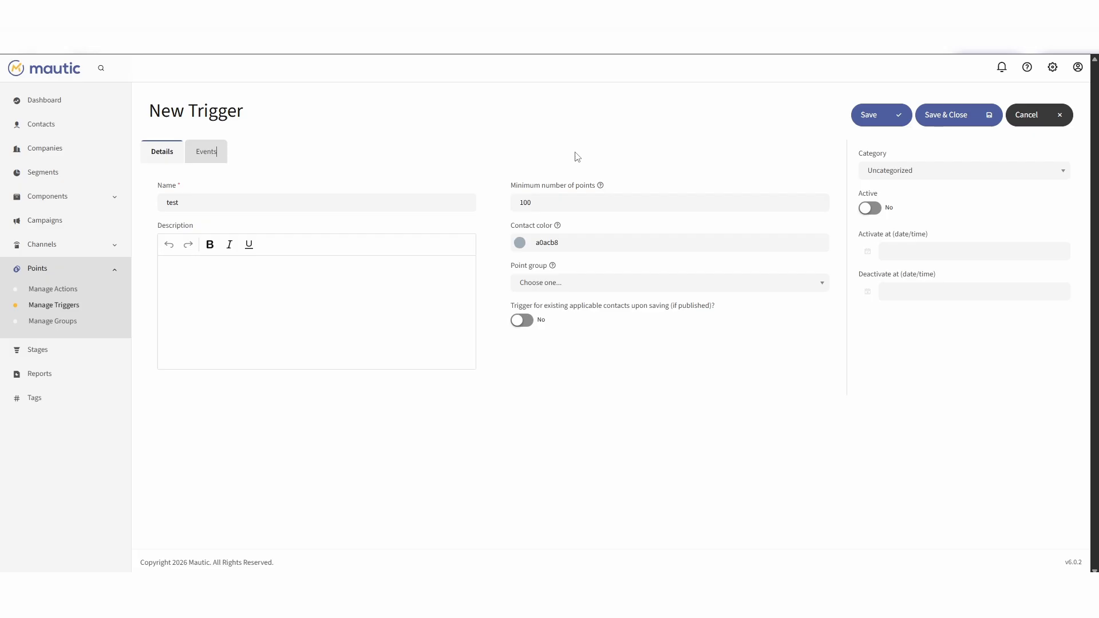
pyautogui.click(530, 282)
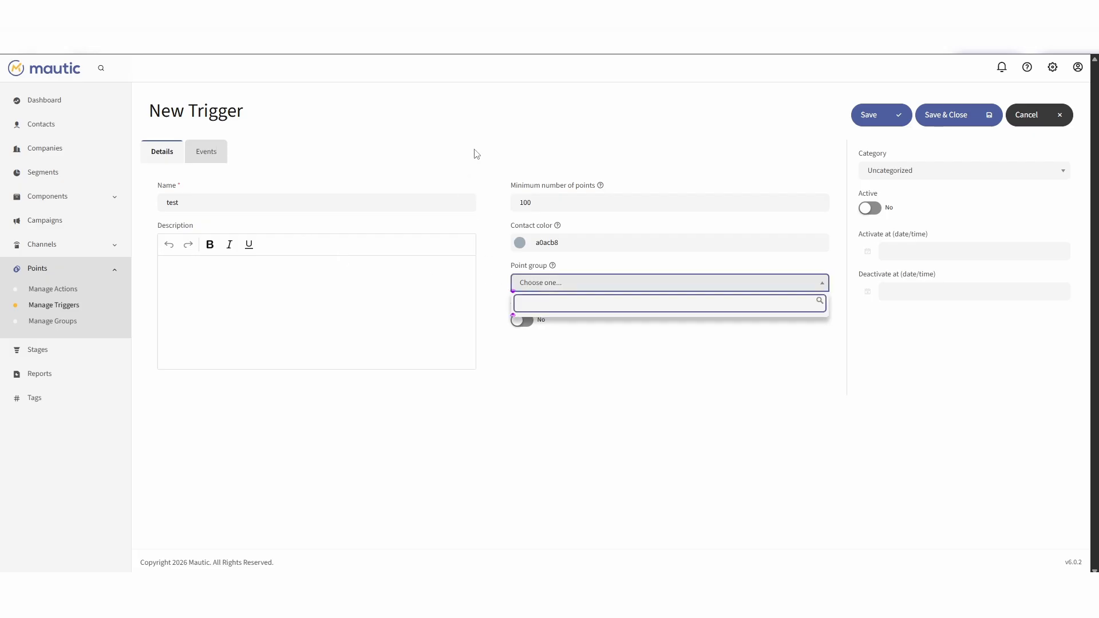
pyautogui.click(461, 154)
# Examine the events the trigger can run, including the settings of the "Send an email" event, and its details.
pyautogui.click(206, 154)
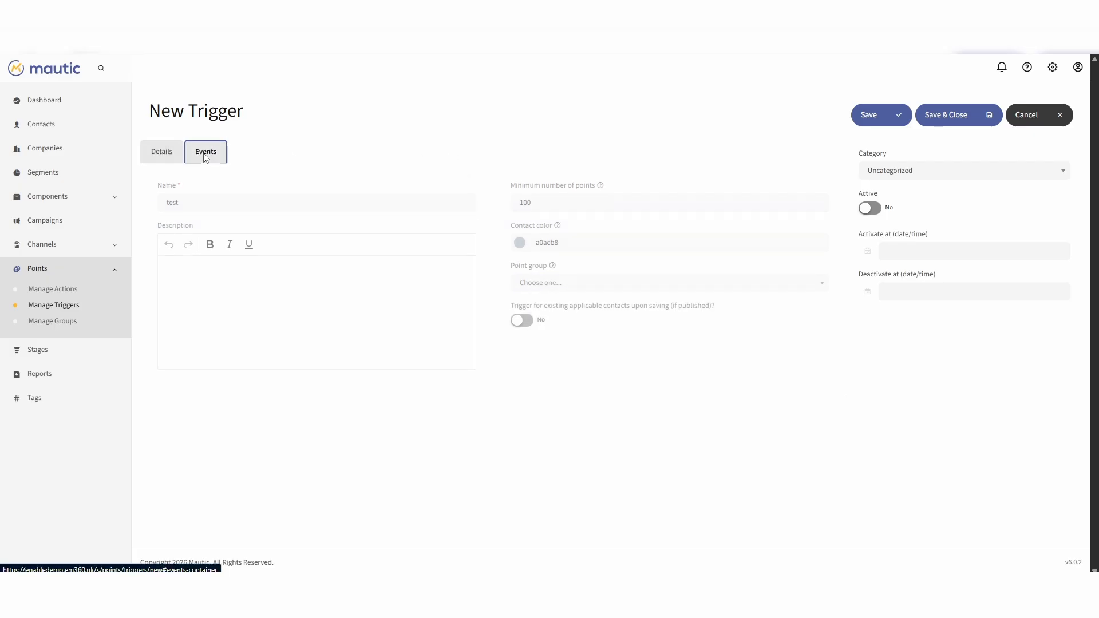
pyautogui.click(209, 183)
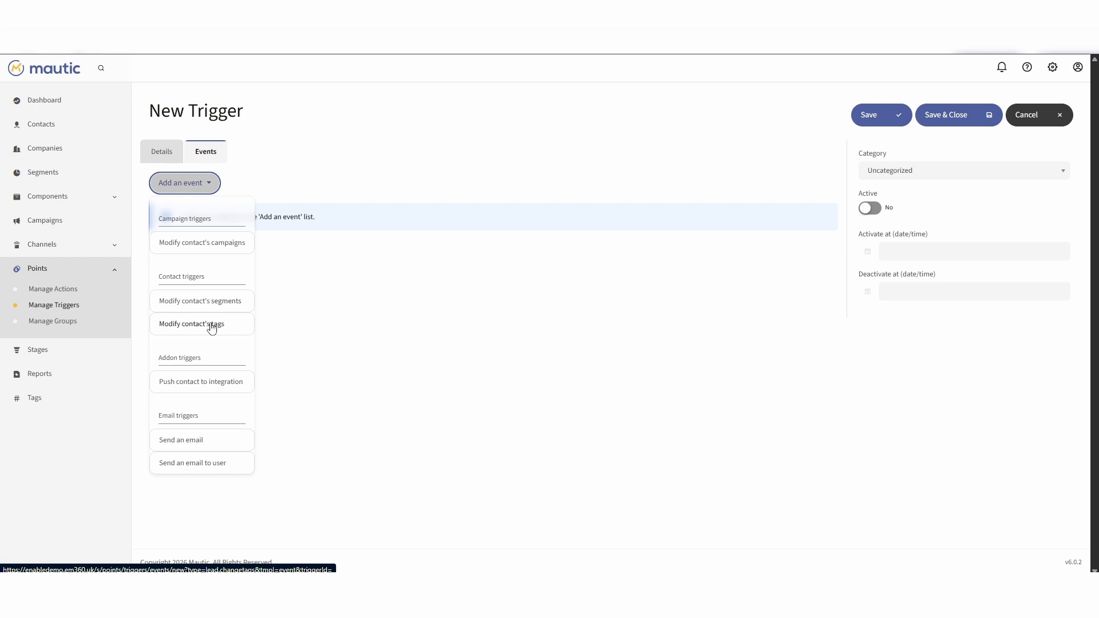
pyautogui.click(220, 435)
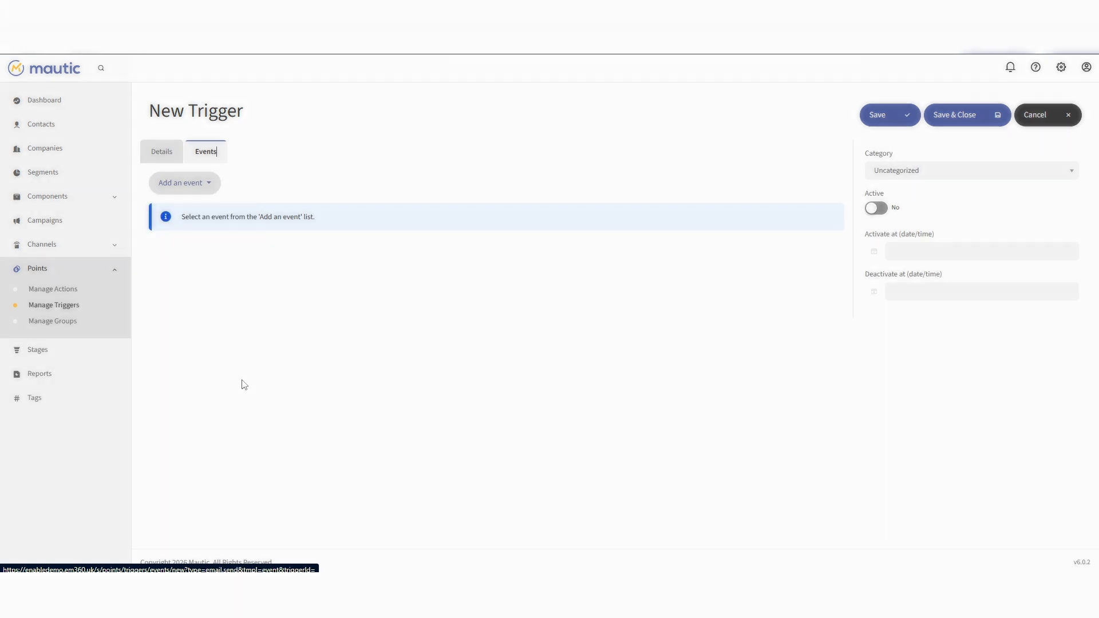
pyautogui.click(464, 349)
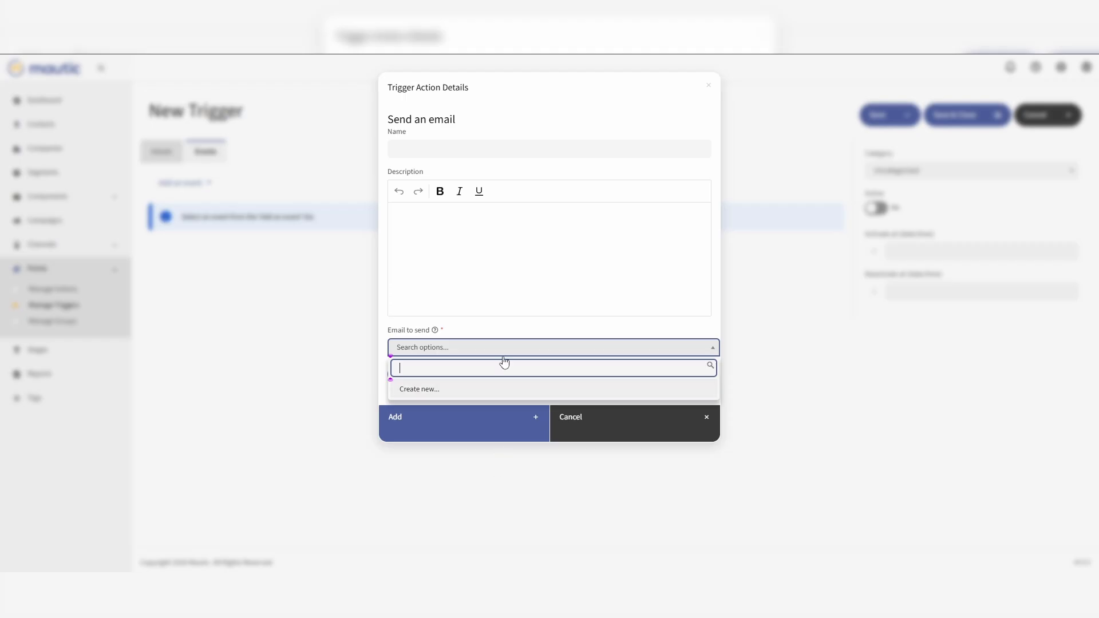
pyautogui.click(777, 461)
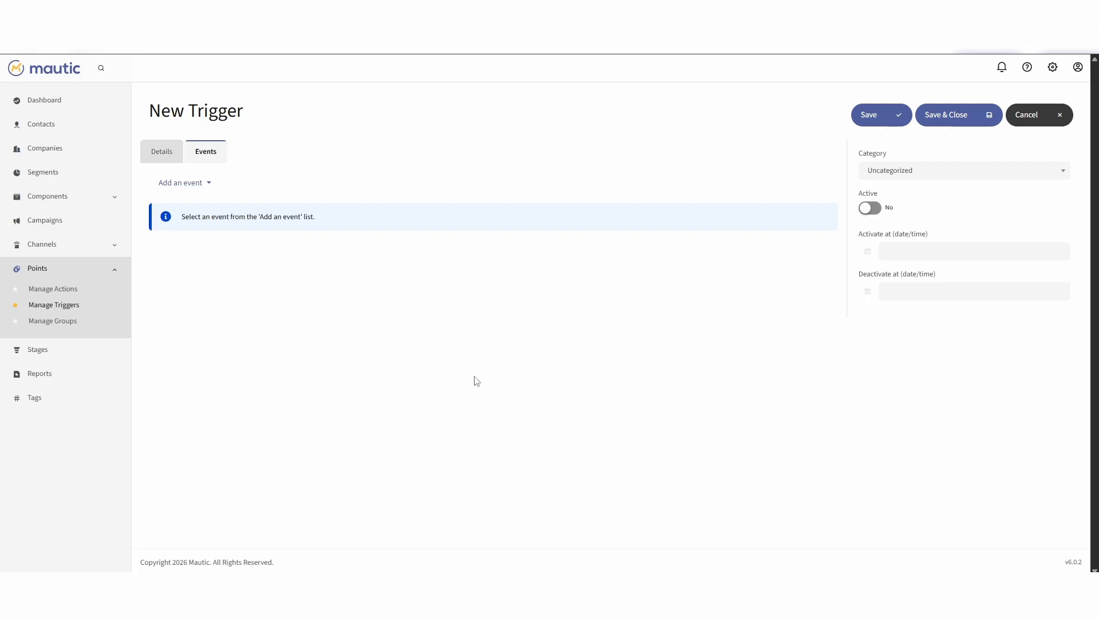
pyautogui.click(162, 152)
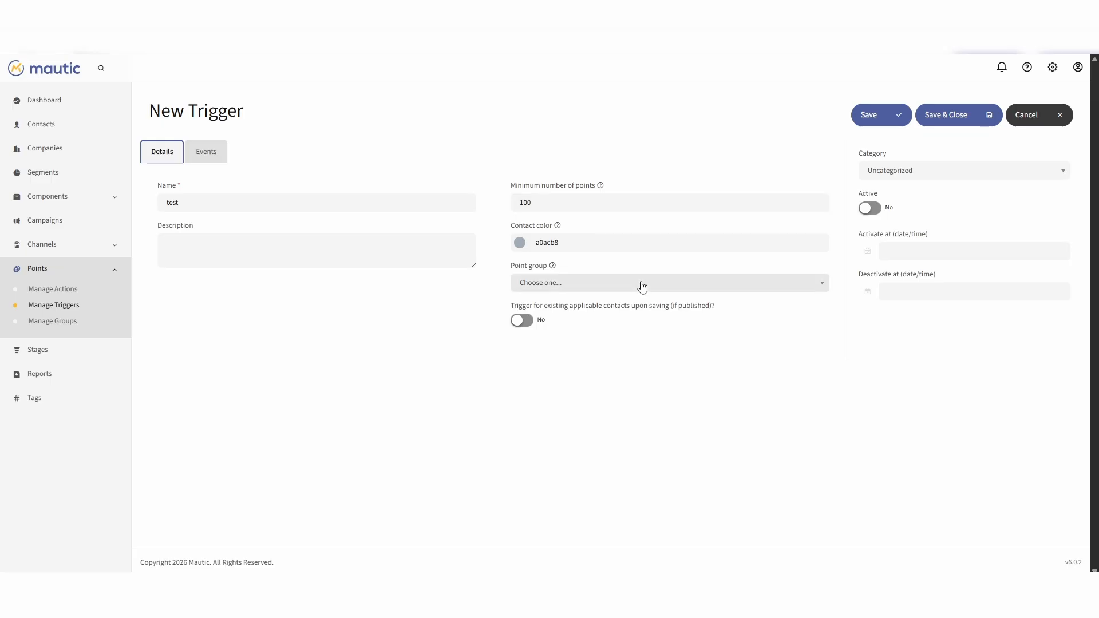
pyautogui.click(210, 150)
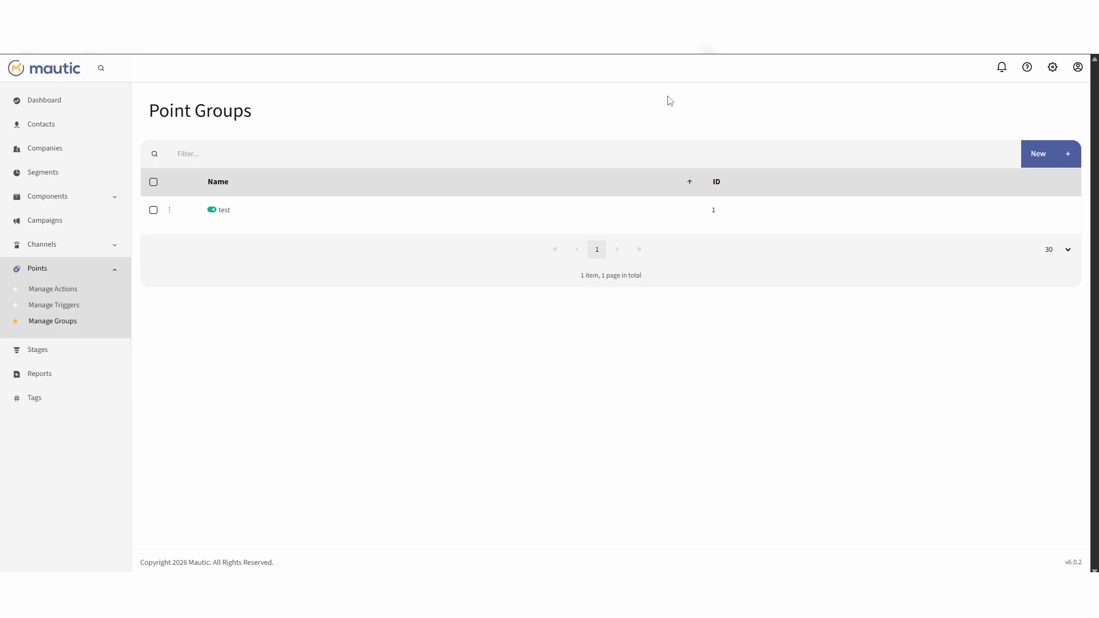
# Save the point group "test" and assign it as the point group of a new point action.
pyautogui.click(223, 211)
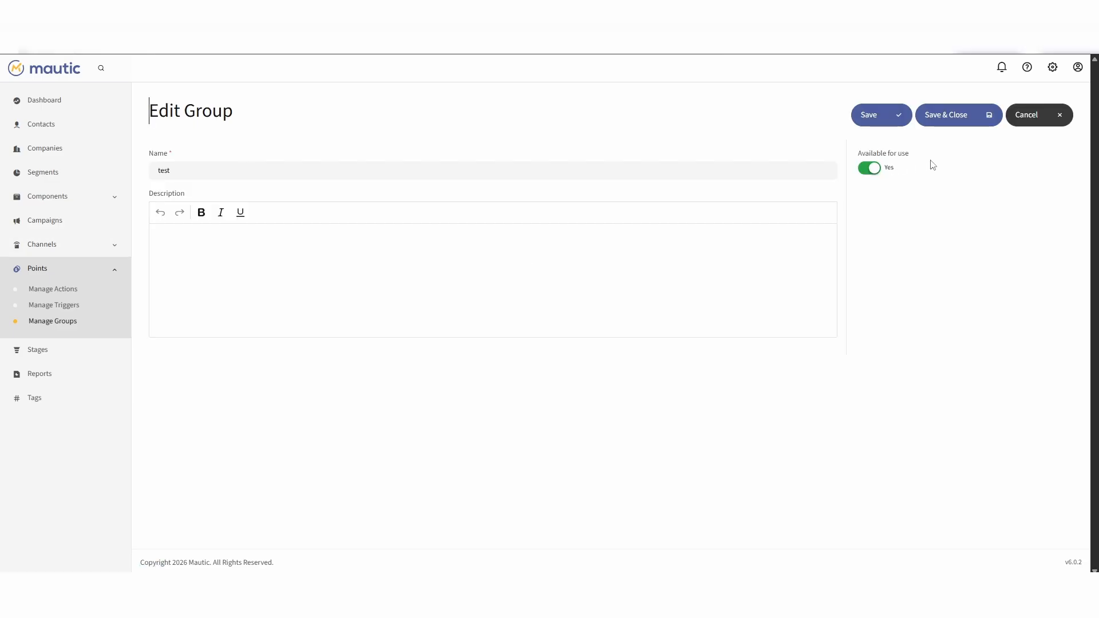
pyautogui.click(997, 125)
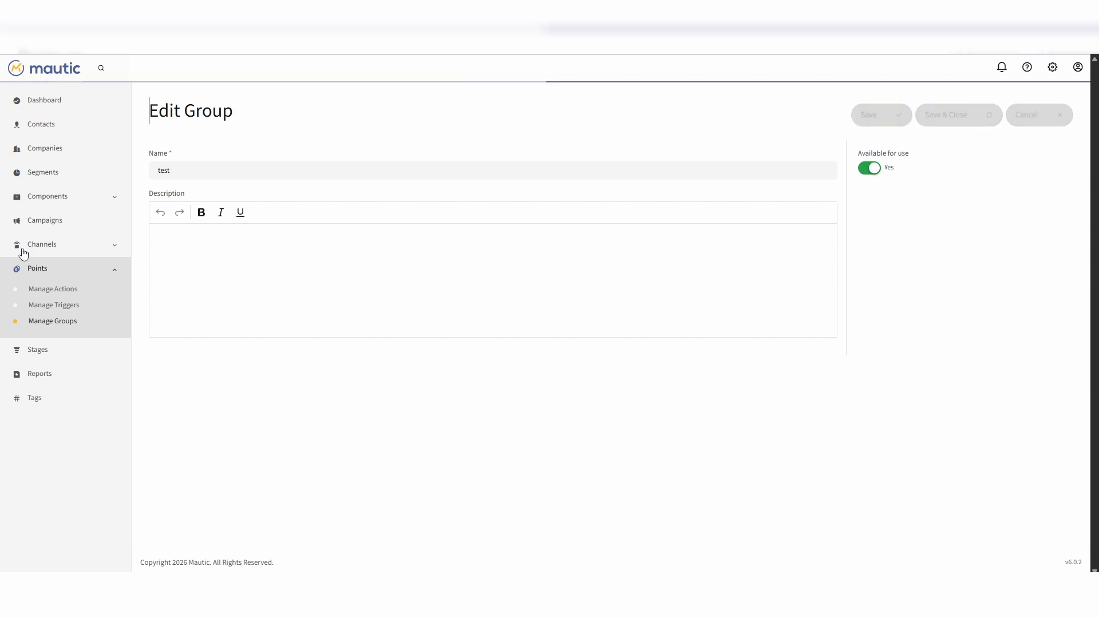
pyautogui.click(69, 291)
pyautogui.click(1032, 156)
pyautogui.click(523, 255)
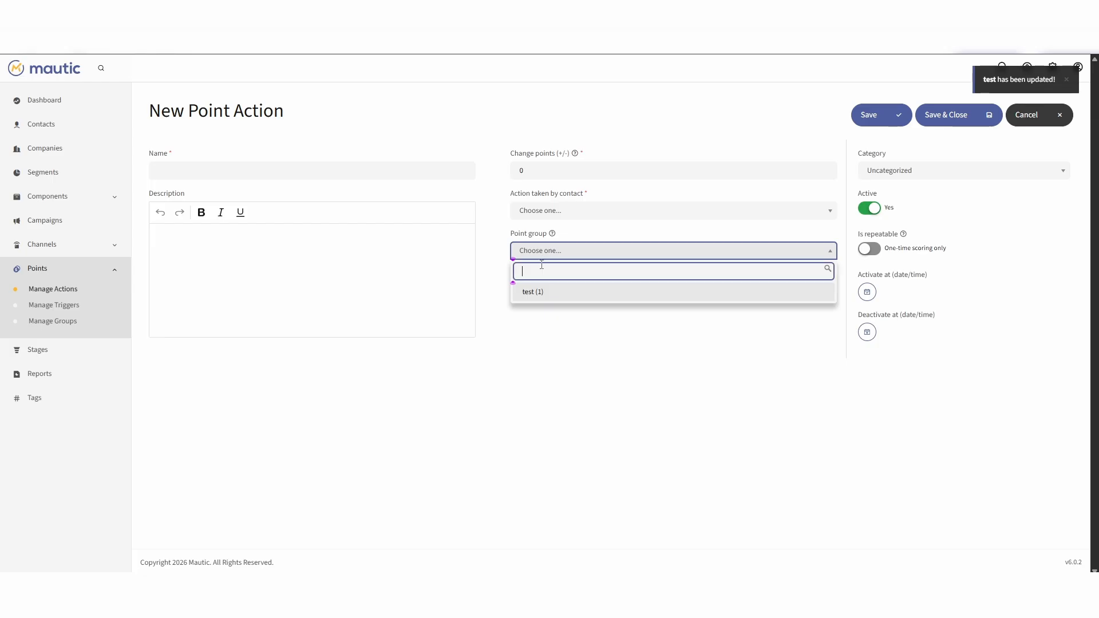
pyautogui.click(550, 293)
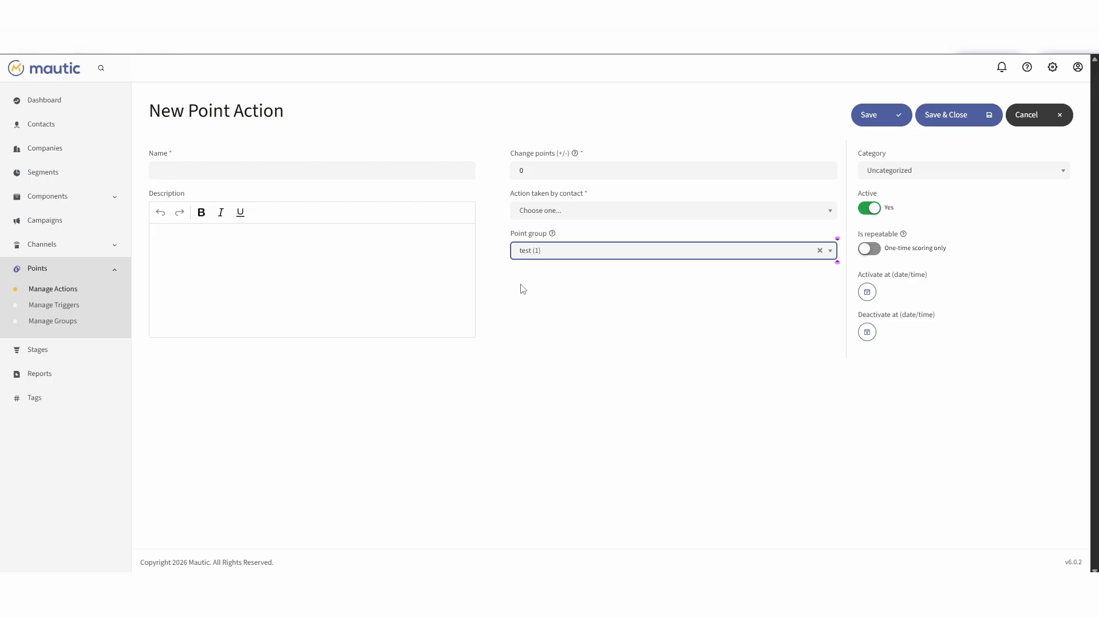
# Examine the list of stages and the settings of the "prospect" stage.
pyautogui.click(127, 354)
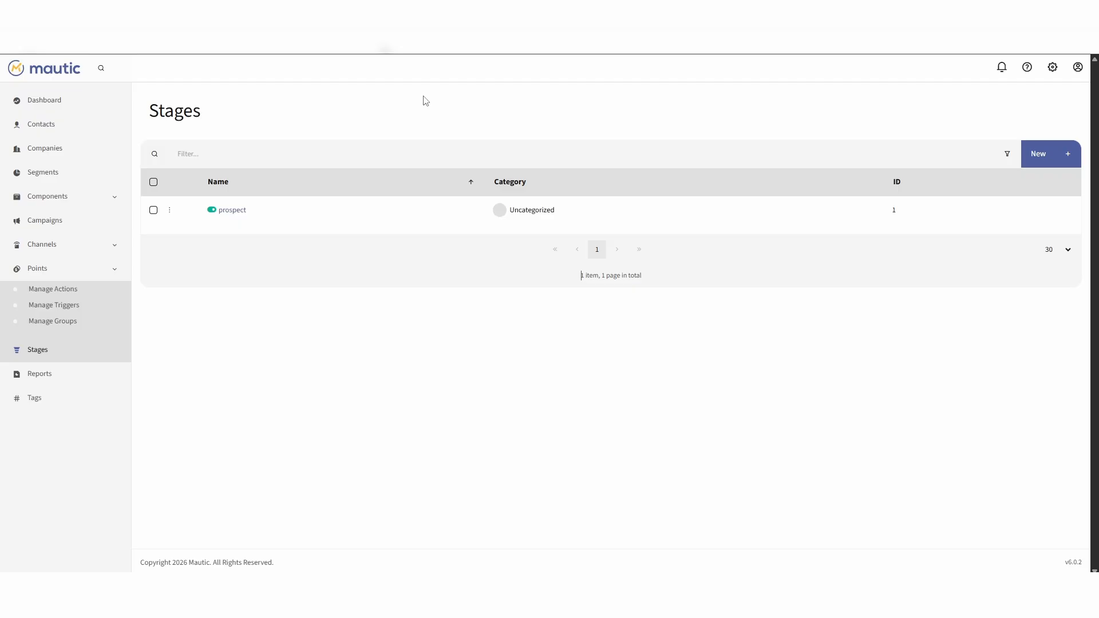
pyautogui.click(241, 212)
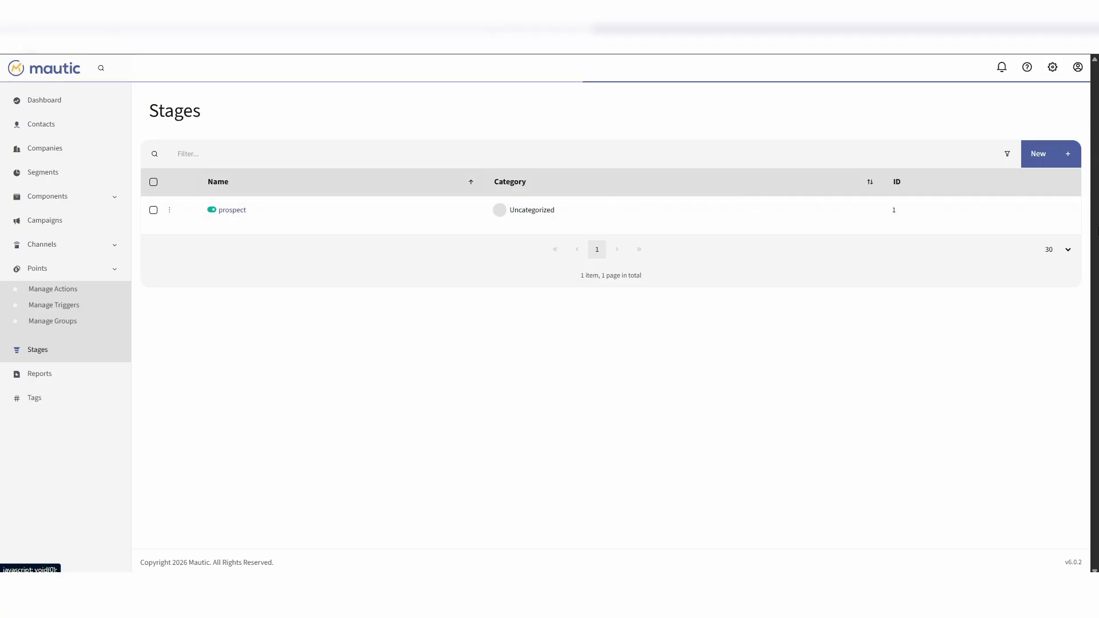
pyautogui.click(941, 168)
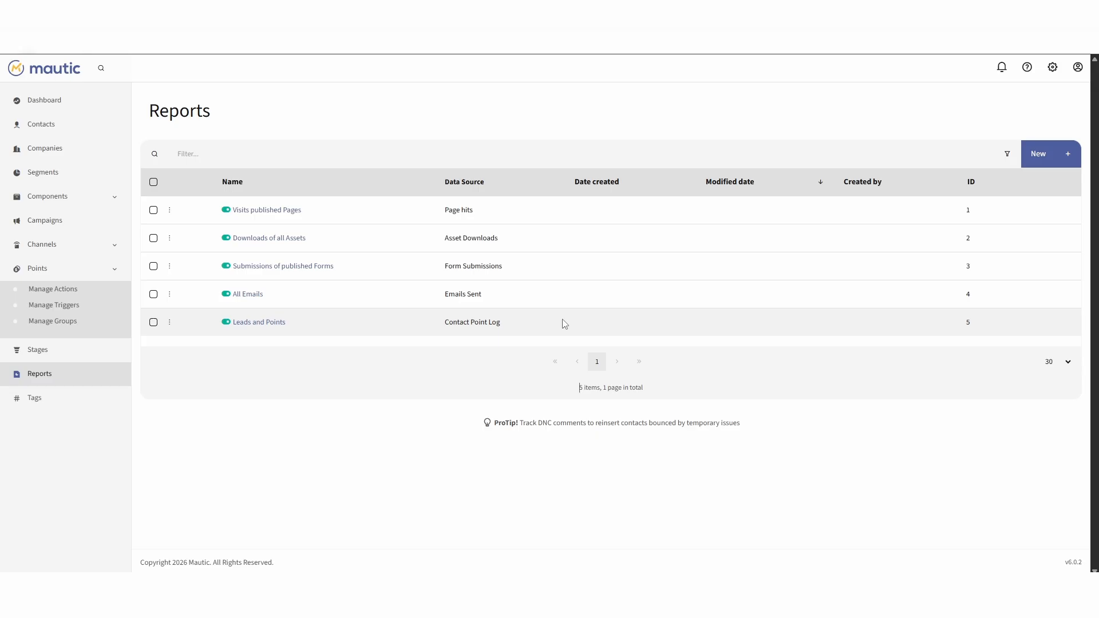
# Start a new report named "test" with Emails as its data source.
pyautogui.click(1051, 159)
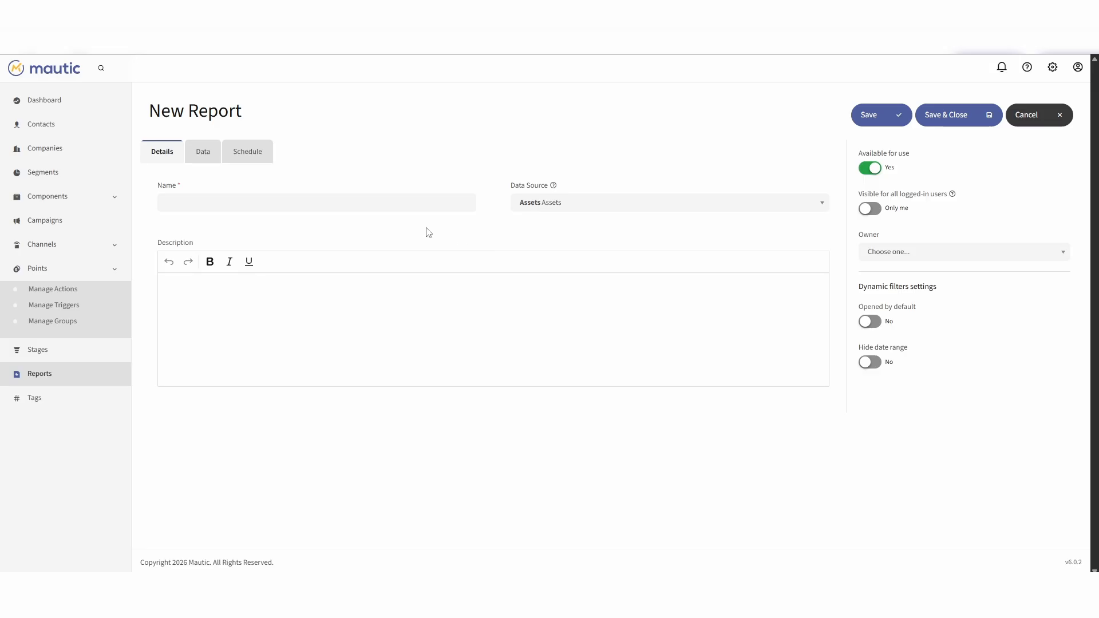
pyautogui.click(405, 207)
pyautogui.write('test')
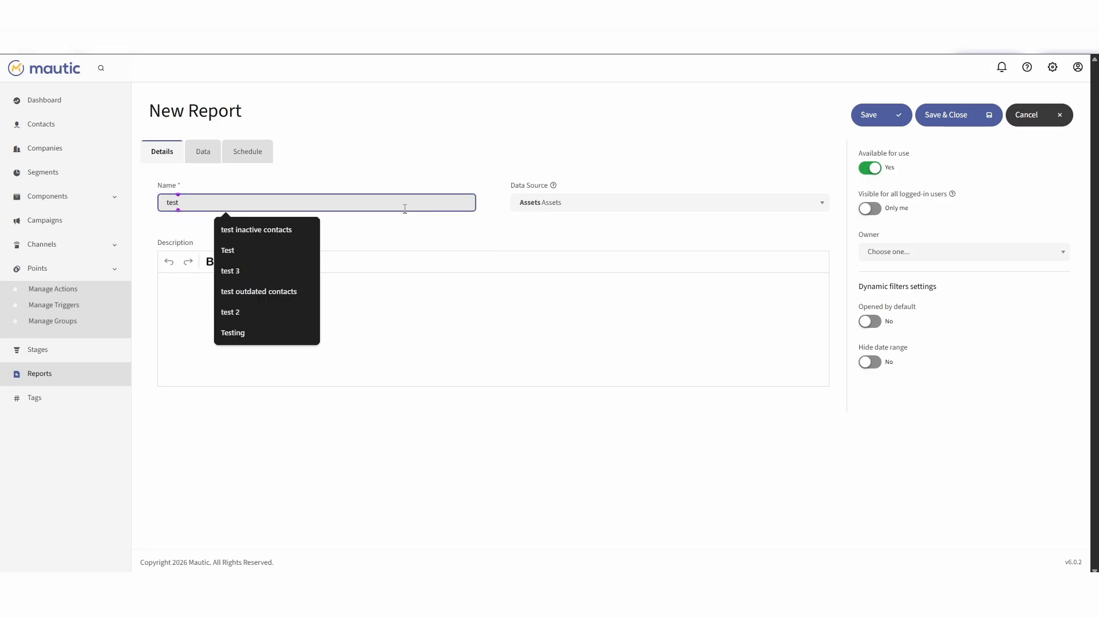
pyautogui.click(474, 172)
pyautogui.click(550, 209)
pyautogui.scroll(-2, 612, 312)
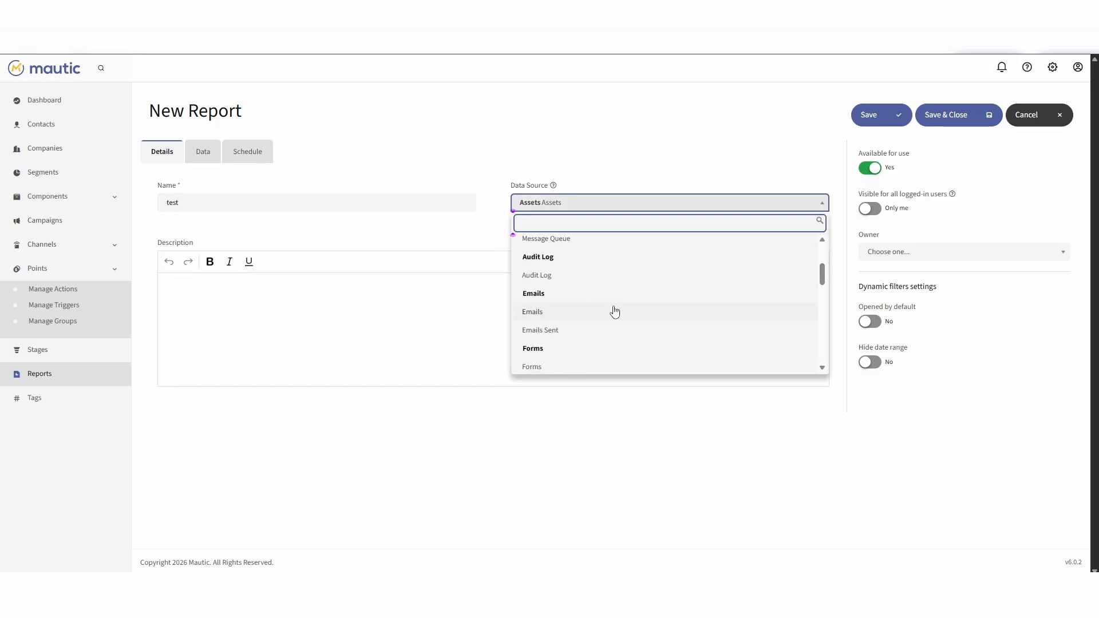
pyautogui.click(605, 312)
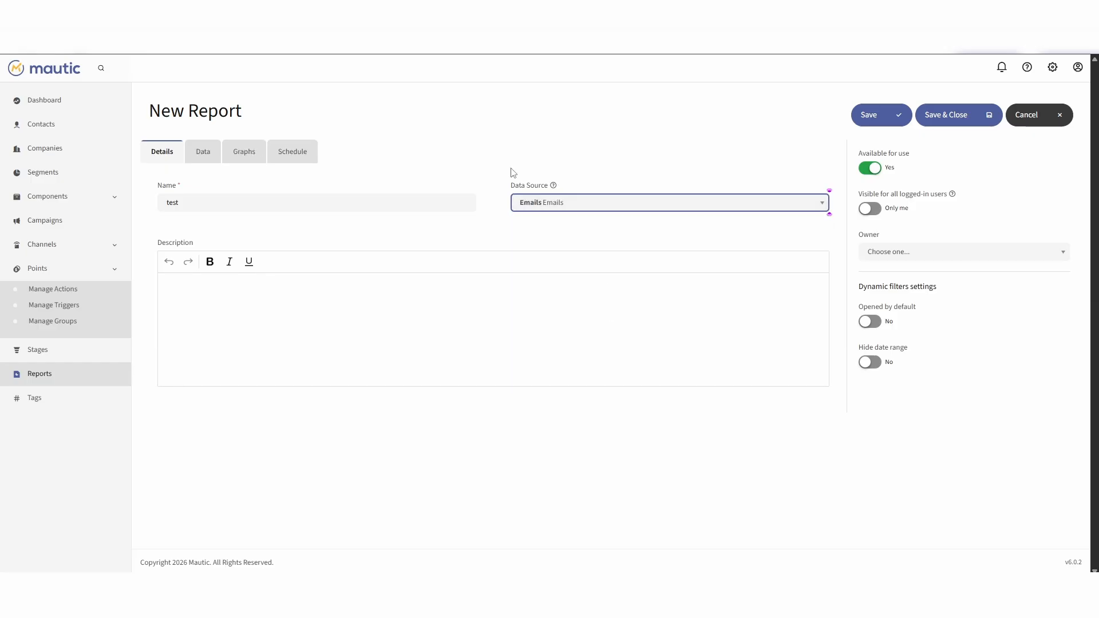
# Find the Name column among the report's available data columns and add it to the report.
pyautogui.click(204, 153)
pyautogui.scroll(-4, 225, 220)
pyautogui.scroll(3, 225, 224)
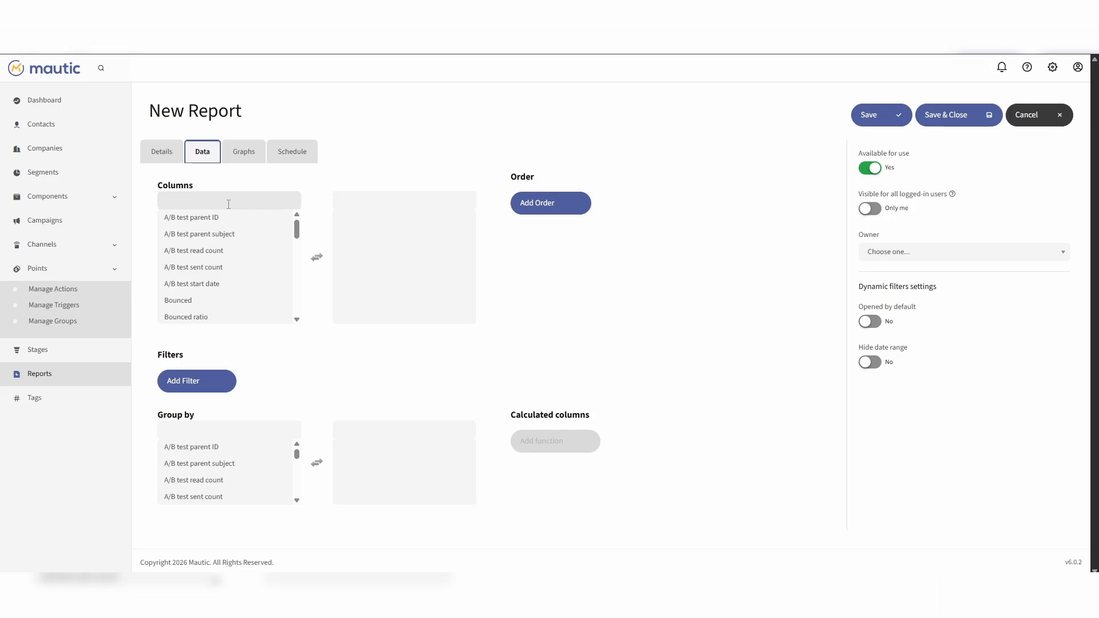
pyautogui.click(229, 205)
pyautogui.write('first')
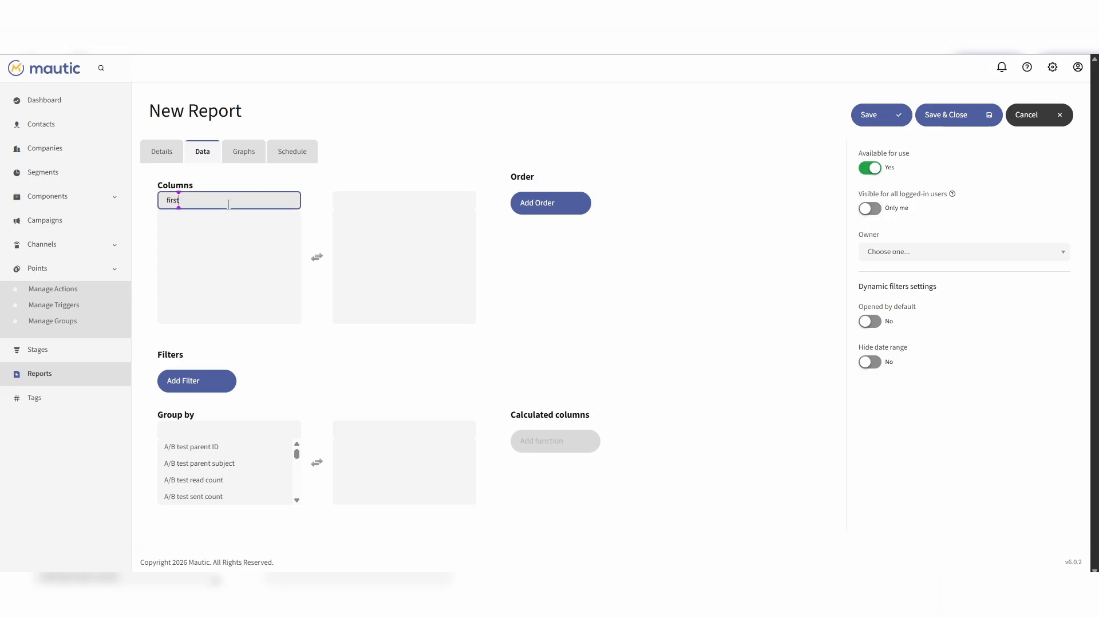
pyautogui.press('BackSpace')
pyautogui.press('BackSpace')
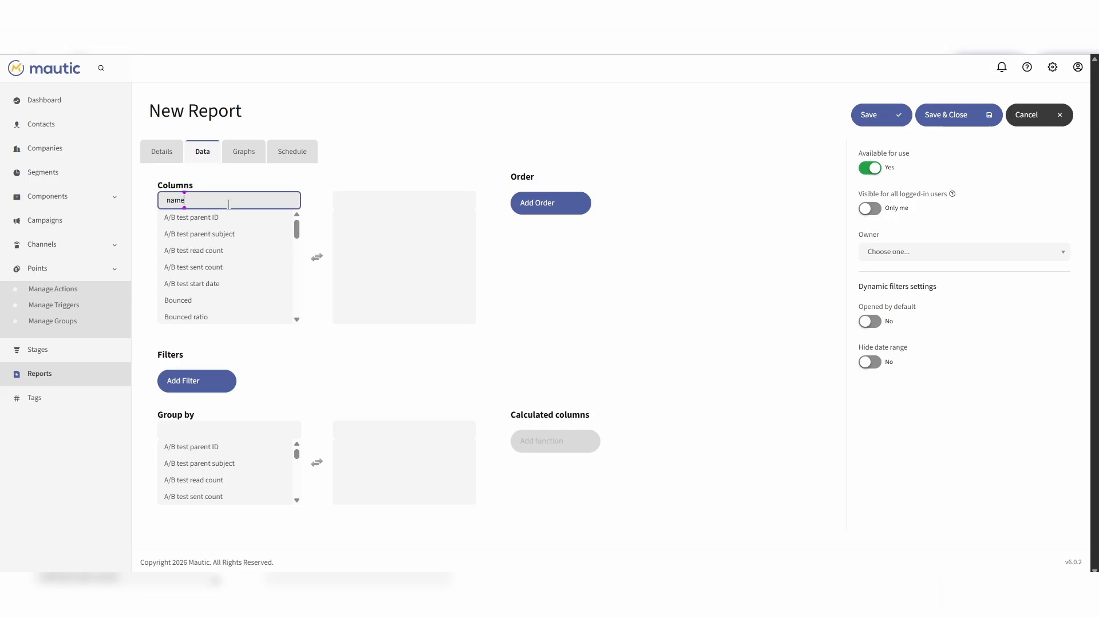
pyautogui.click(214, 234)
# Filter the available columns by "open" and add the Click-to-open rate column to the report.
pyautogui.press('BackSpace')
pyautogui.press('BackSpace')
pyautogui.press('BackSpace')
pyautogui.press('BackSpace')
pyautogui.write('open')
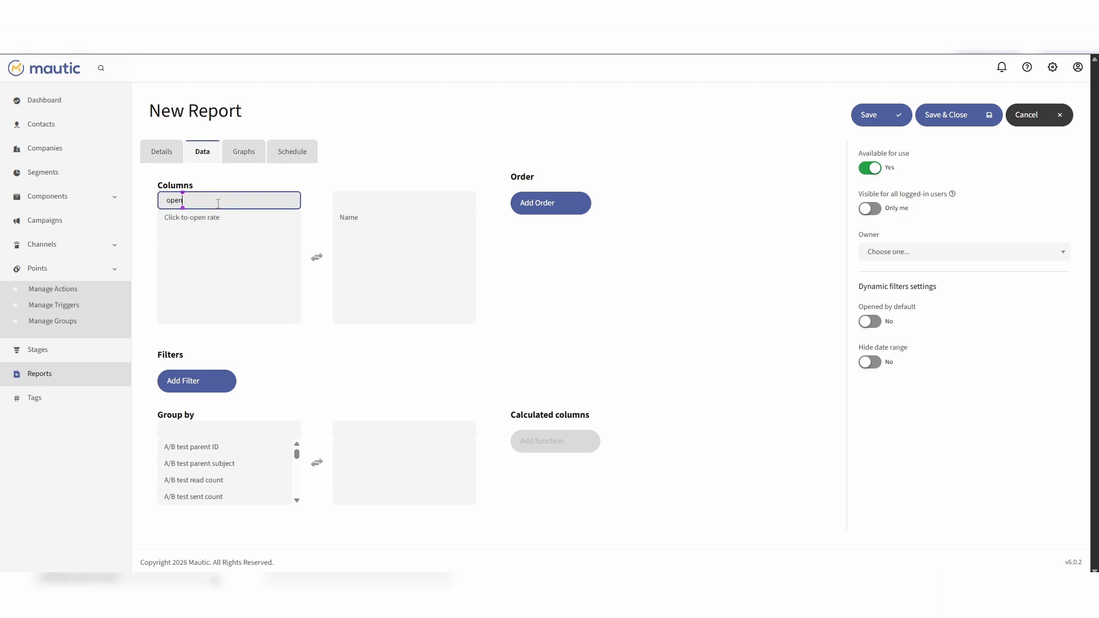
pyautogui.click(227, 218)
# Filter the available columns by "rate" and add the Click-through rate column to the report.
pyautogui.click(227, 198)
pyautogui.press('BackSpace')
pyautogui.press('BackSpace')
pyautogui.press('BackSpace')
pyautogui.press('BackSpace')
pyautogui.write('rate')
pyautogui.click(221, 218)
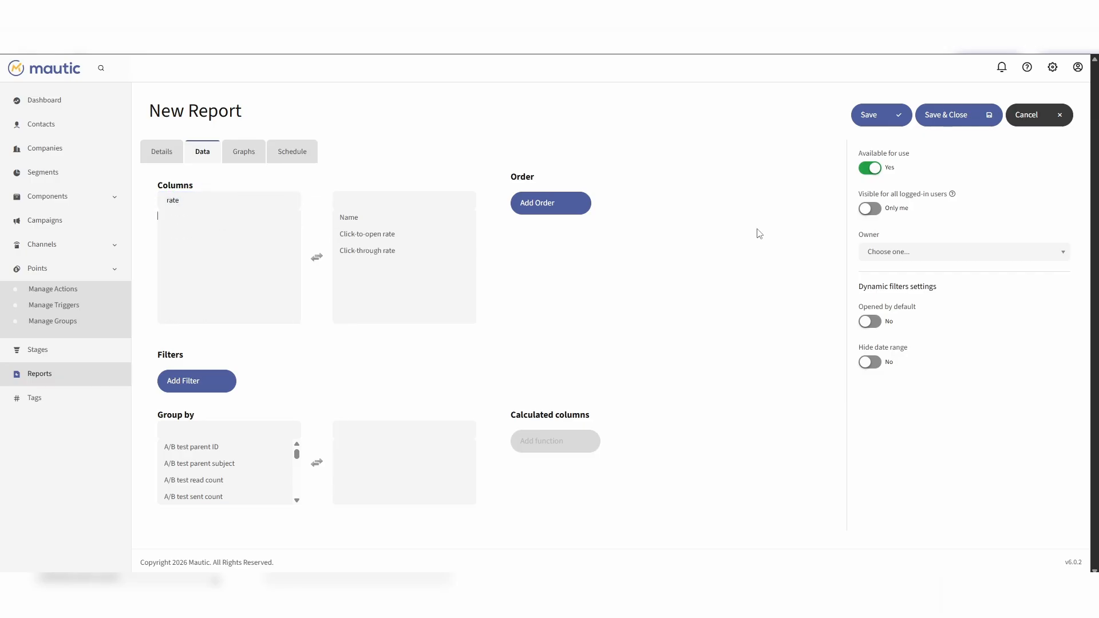
# Add a filter row to the report, keeping its default column and the "equals" condition with no value.
pyautogui.click(218, 385)
pyautogui.scroll(-1, 241, 386)
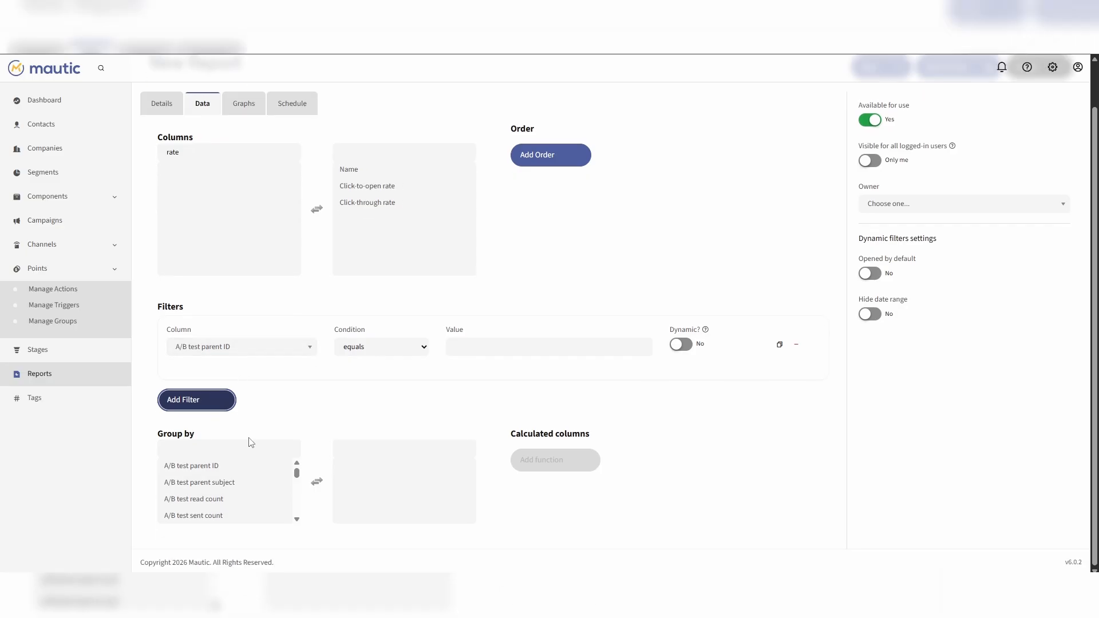
pyautogui.scroll(1, 639, 430)
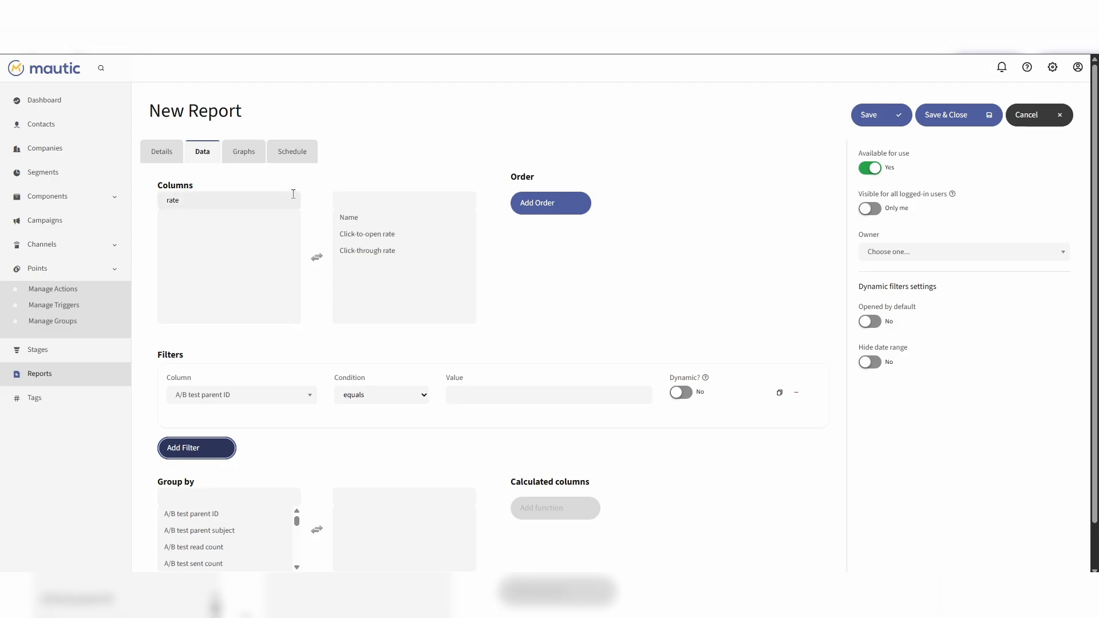
# Check the report's graph and email schedule options, leaving them unchanged, and save and close the report.
pyautogui.click(253, 158)
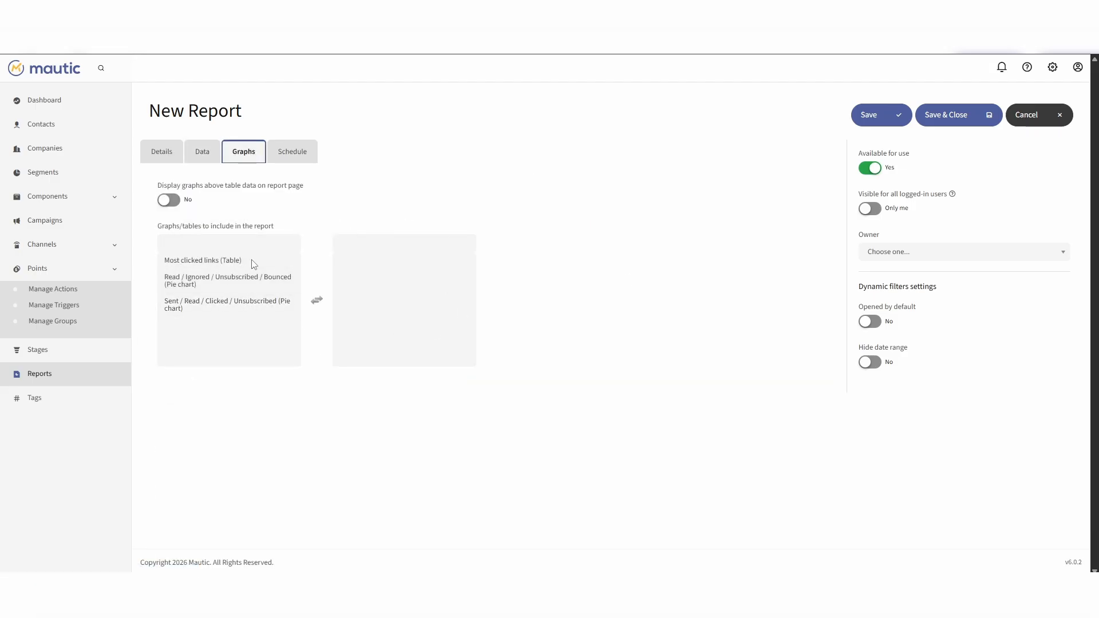
pyautogui.click(292, 152)
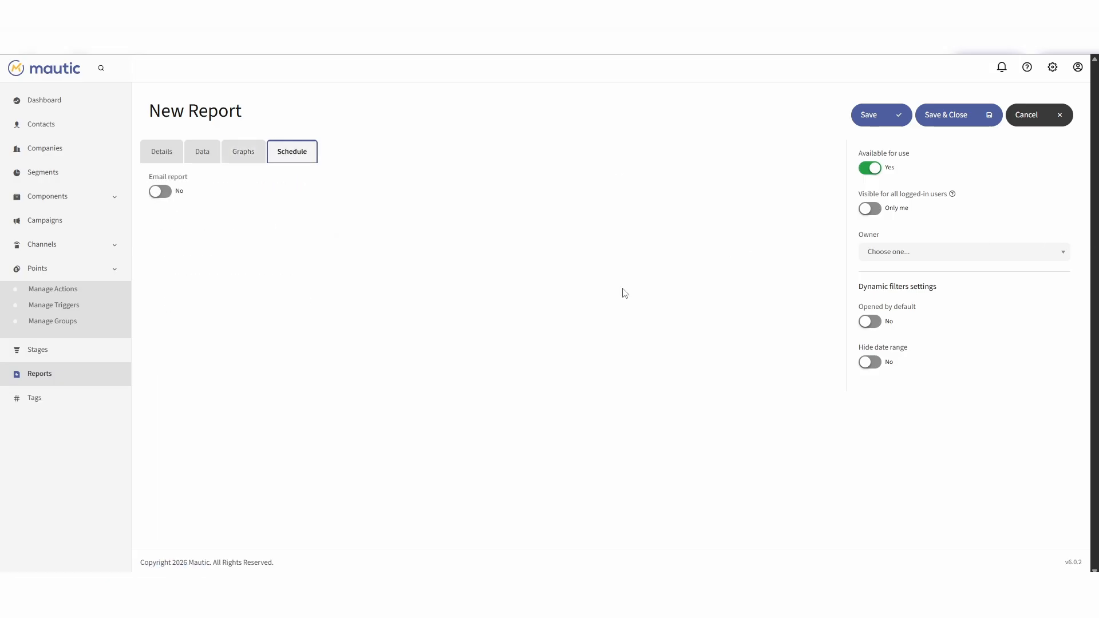
pyautogui.click(934, 123)
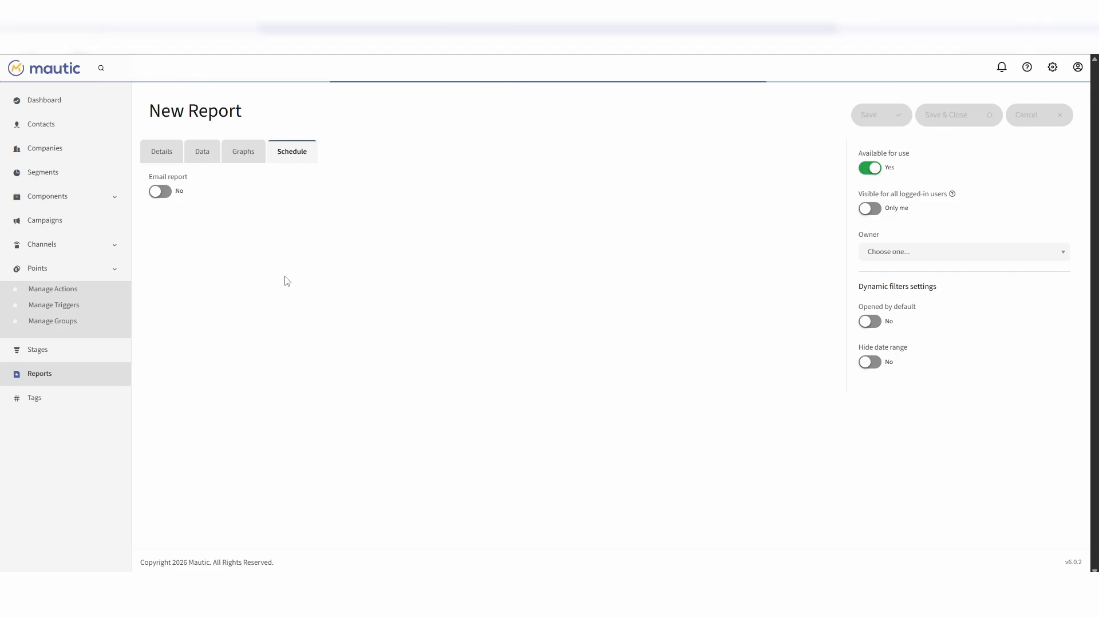